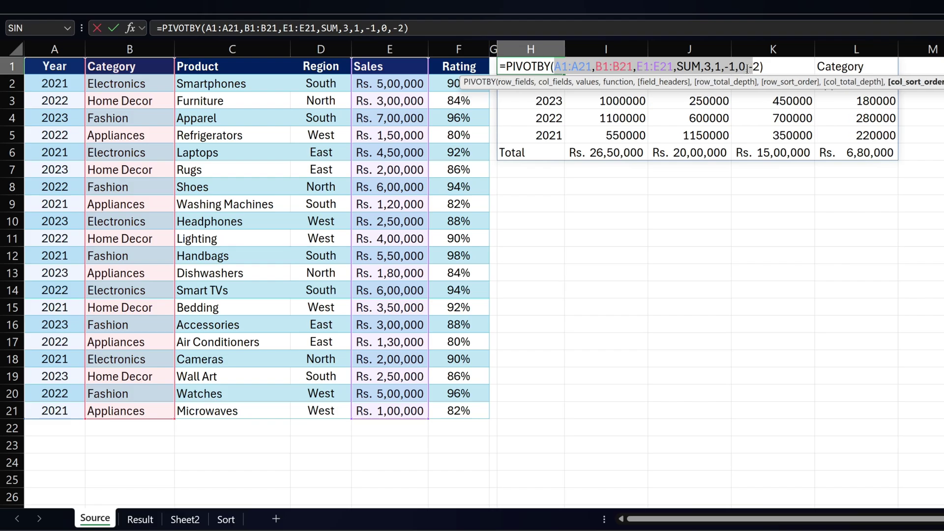
key("Return")
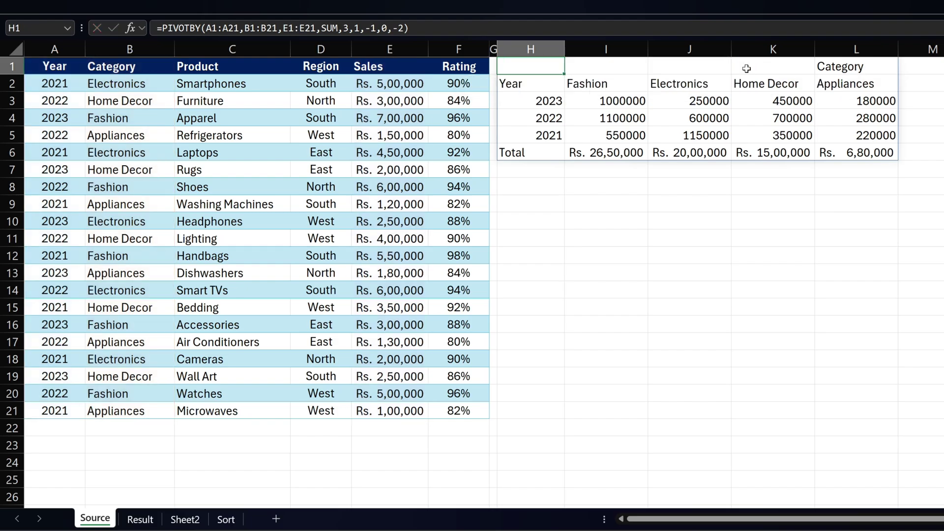
left_click(528, 206)
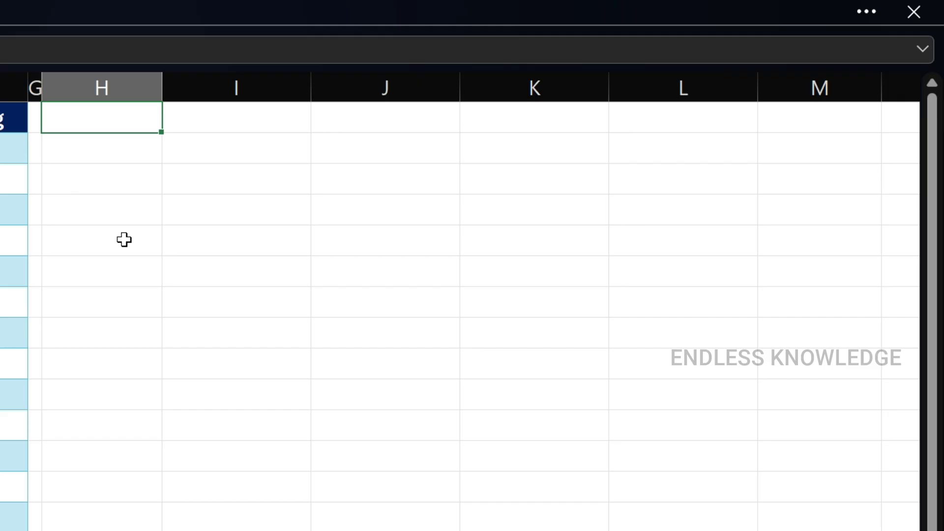
type("=piv")
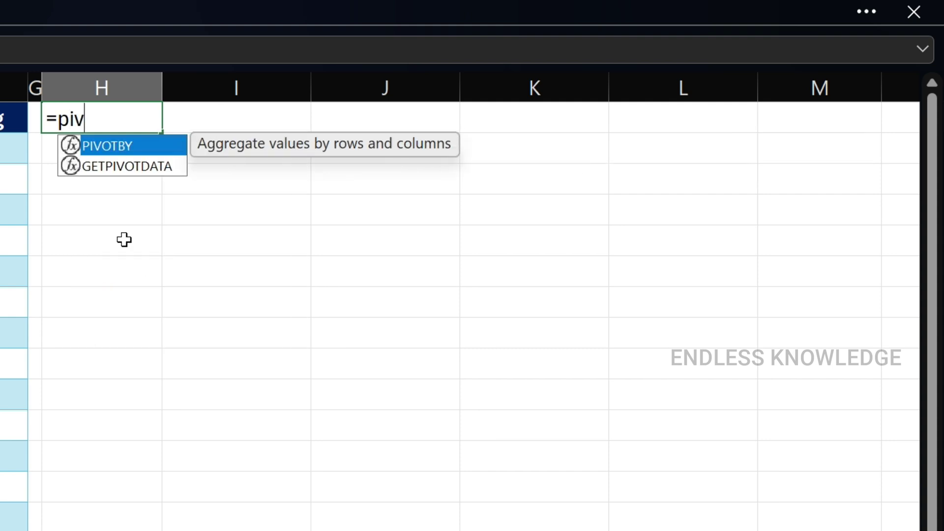
key("Tab")
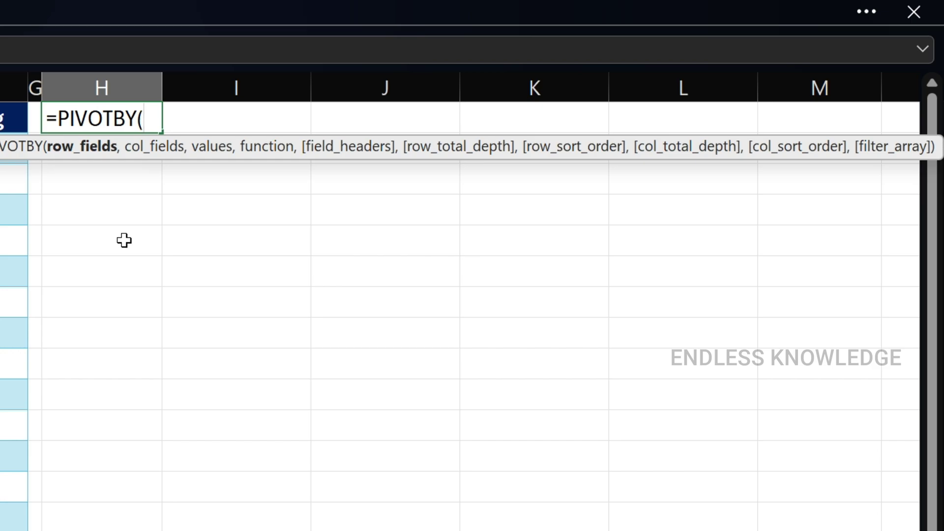
key("Escape")
Examine the source table A1:F21, especially its Category, Year and Sales columns
left_click_drag(59, 67, 454, 417)
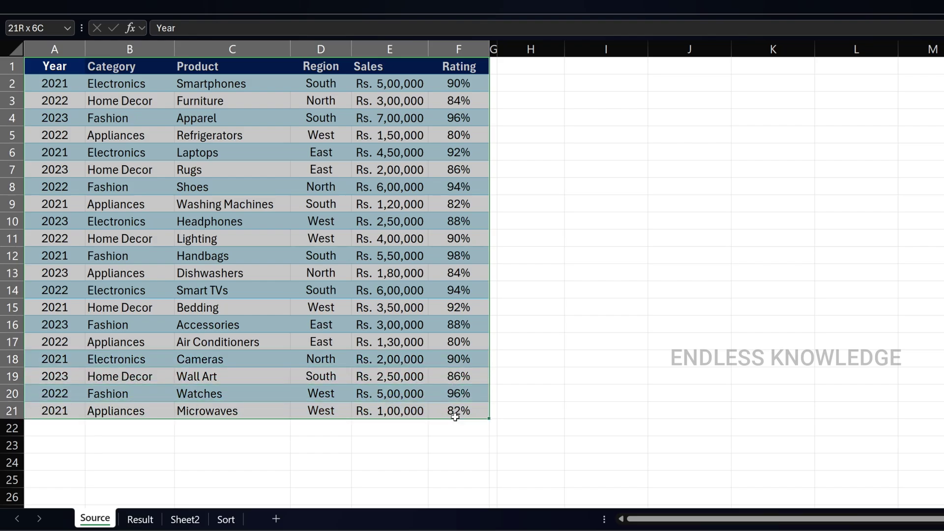
left_click_drag(69, 69, 445, 412)
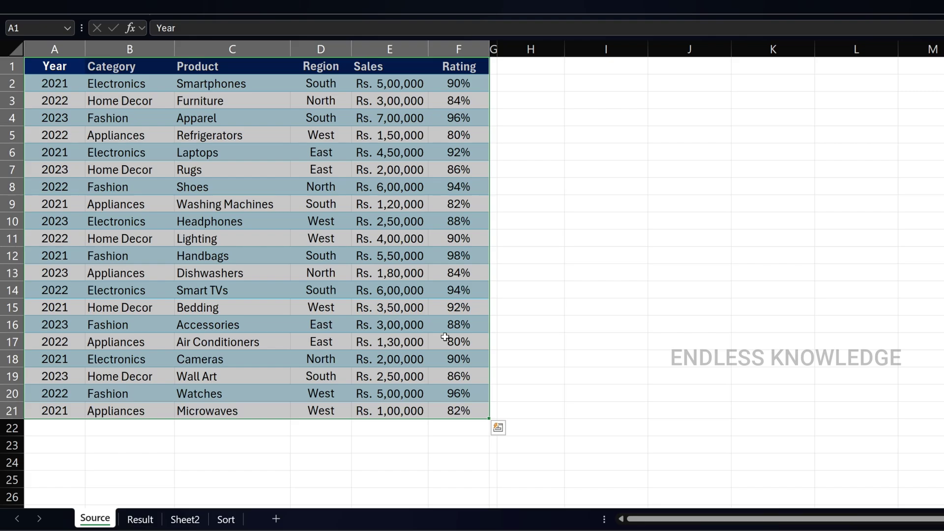
left_click(447, 426)
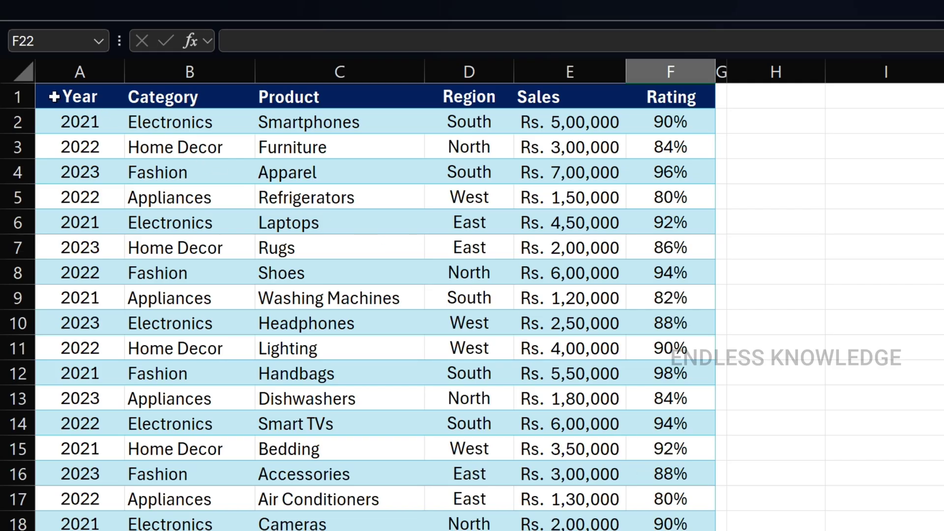
left_click(35, 66)
left_click_drag(51, 96, 658, 530)
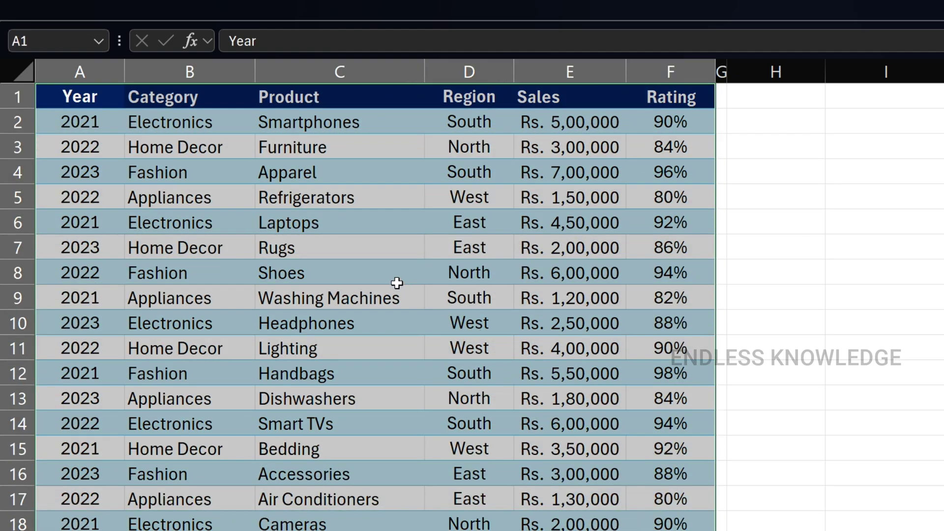
left_click_drag(176, 167, 194, 416)
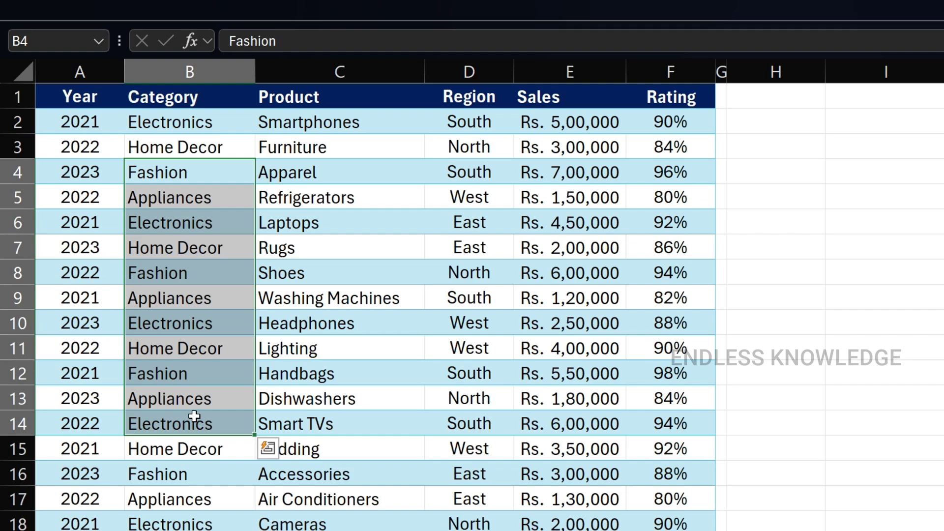
left_click_drag(195, 138, 200, 322)
left_click_drag(100, 124, 112, 441)
left_click_drag(569, 145, 565, 451)
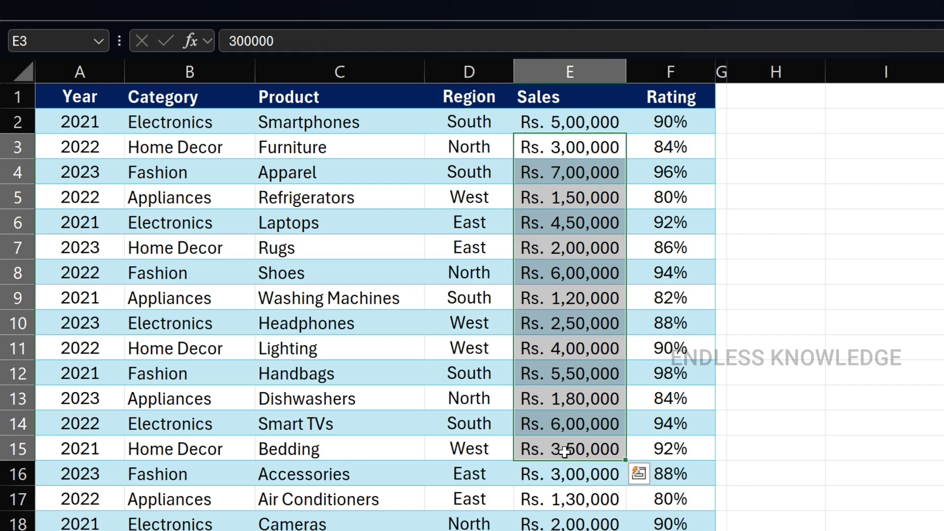
left_click(583, 298)
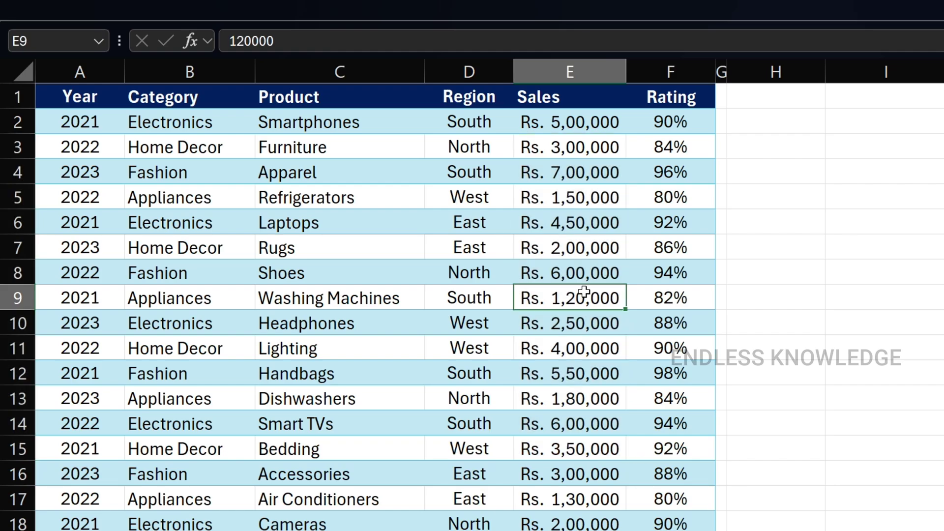
Begin a PIVOTBY formula in cell H1
left_click(274, 7)
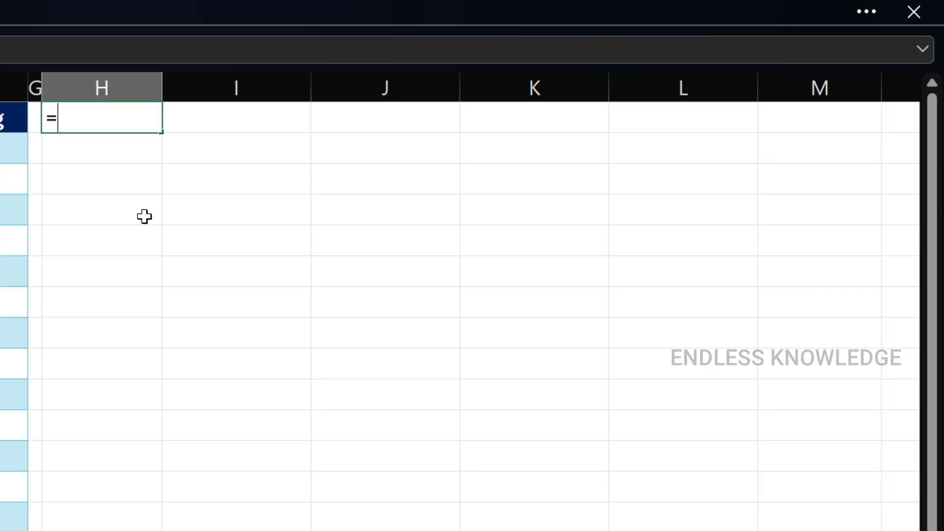
type("piv")
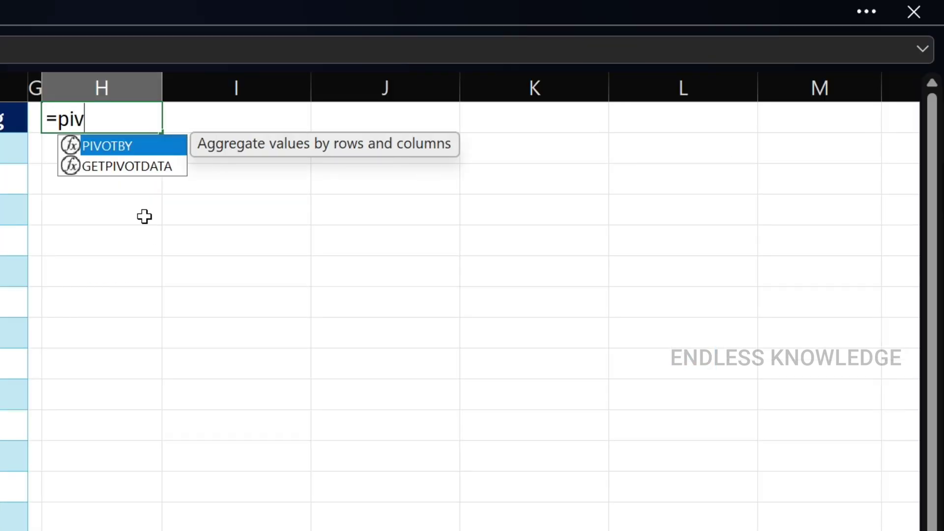
key("Tab")
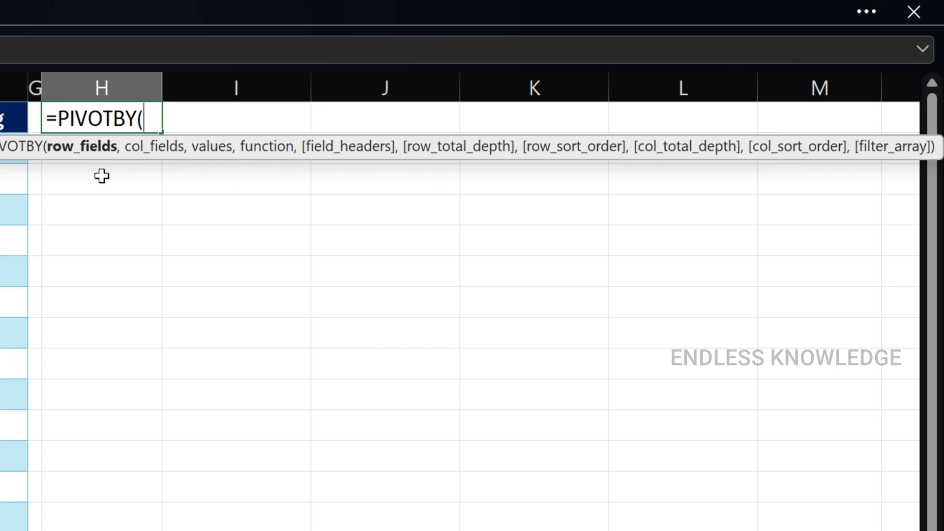
Examine the PIVOTBY argument options for the function, field headers and total depth, leaving all arguments empty
type(",,,")
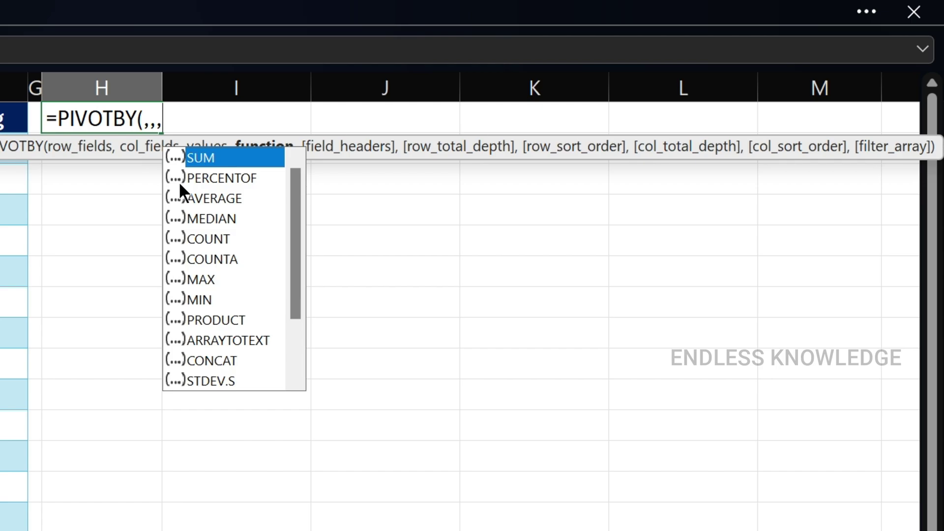
type(",")
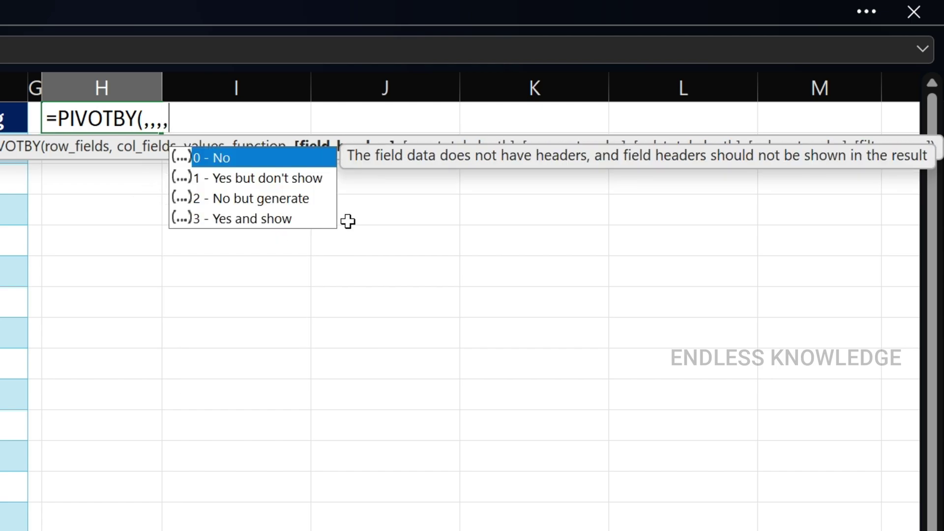
type(",,,")
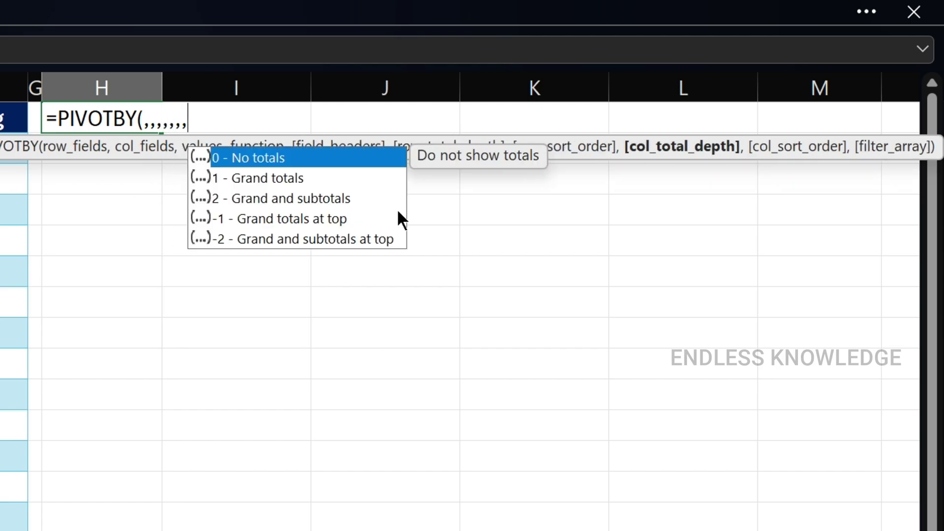
key("BackSpace")
key("BackSpace")
key("BackSpace")
key("BackSpace")
key("BackSpace")
key("BackSpace")
key("BackSpace")
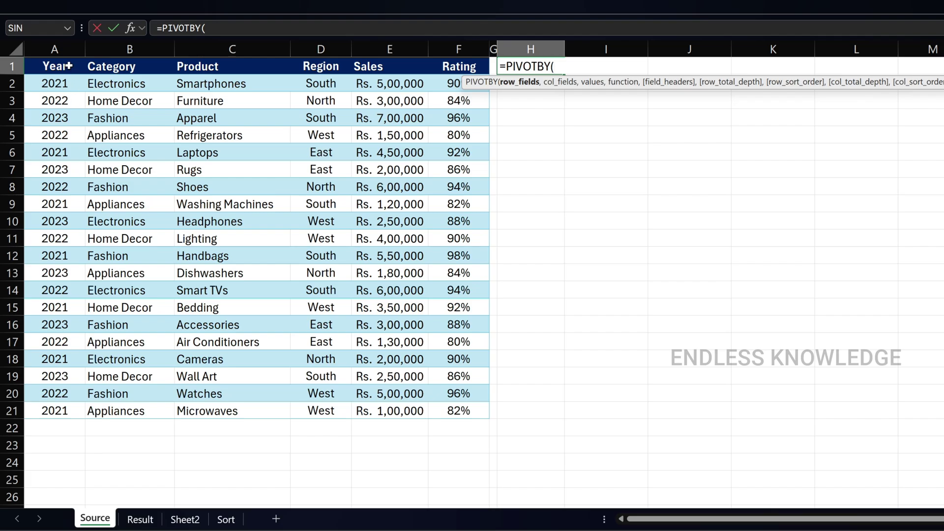
Set the PIVOTBY row fields to Year A1:A21, column fields to Category B1:B21 and values to Sales E1:E21
left_click_drag(68, 66, 72, 411)
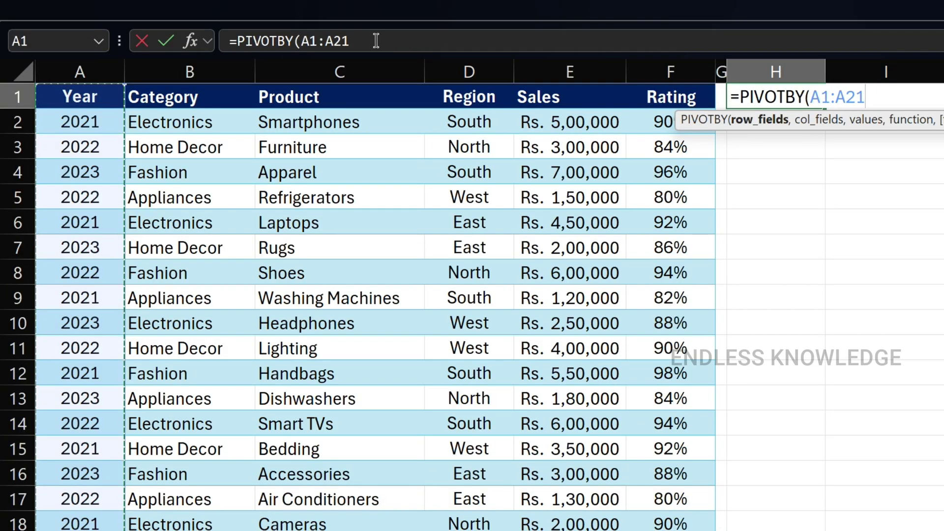
left_click(376, 41)
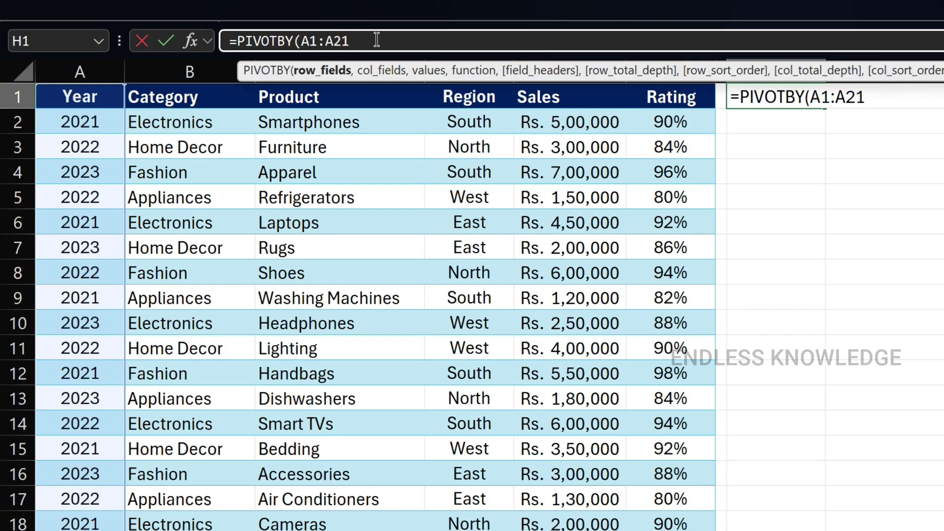
type(",")
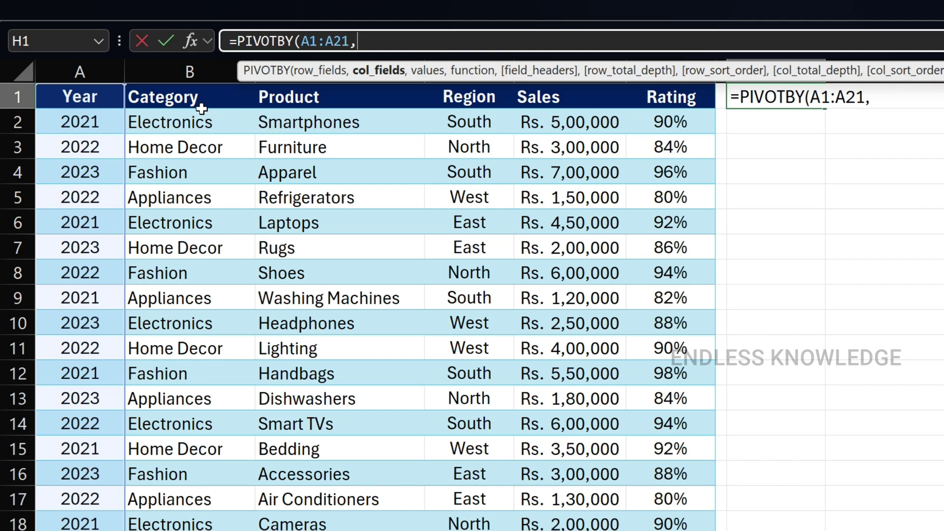
left_click_drag(209, 98, 219, 530)
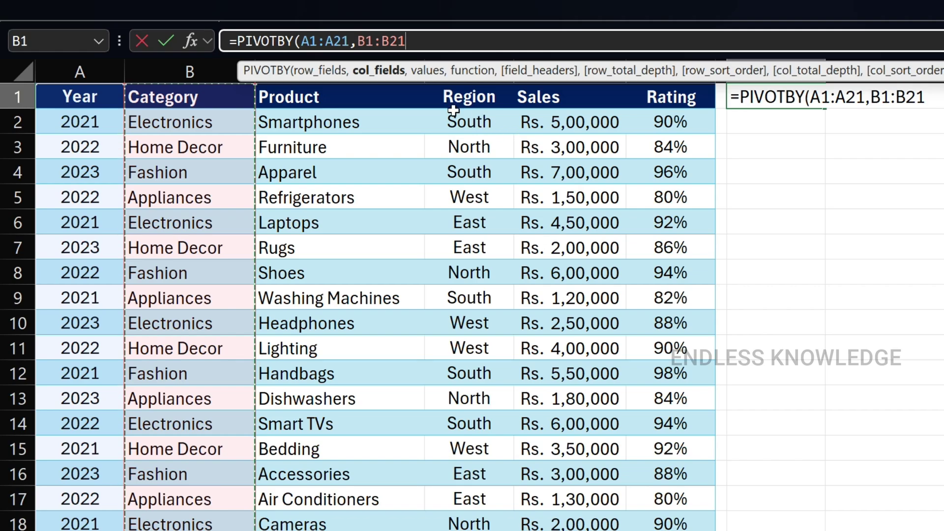
type(",")
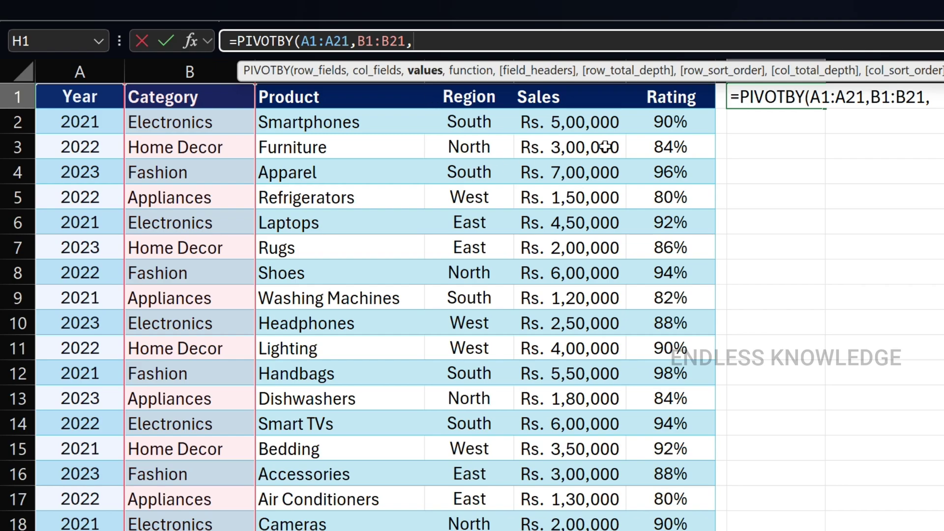
left_click_drag(591, 97, 615, 530)
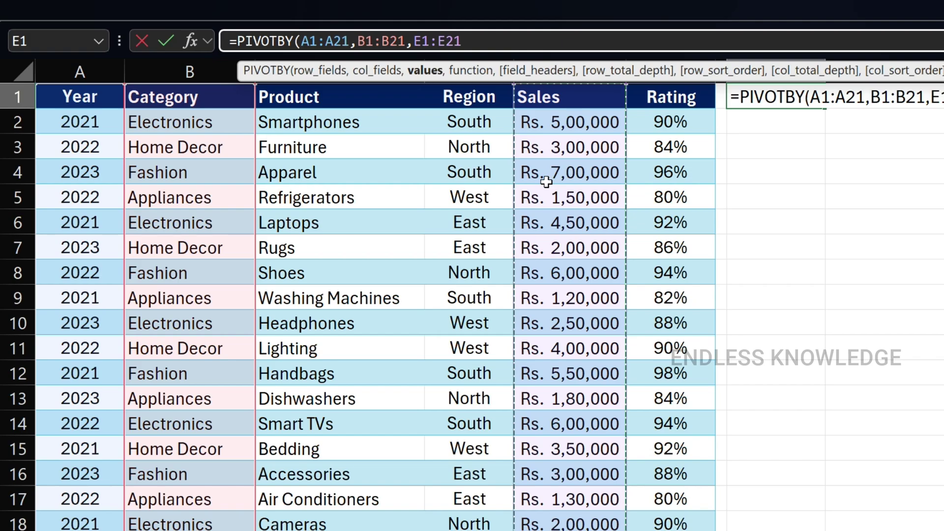
Choose SUM as the PIVOTBY aggregation function and enter the formula
type(",")
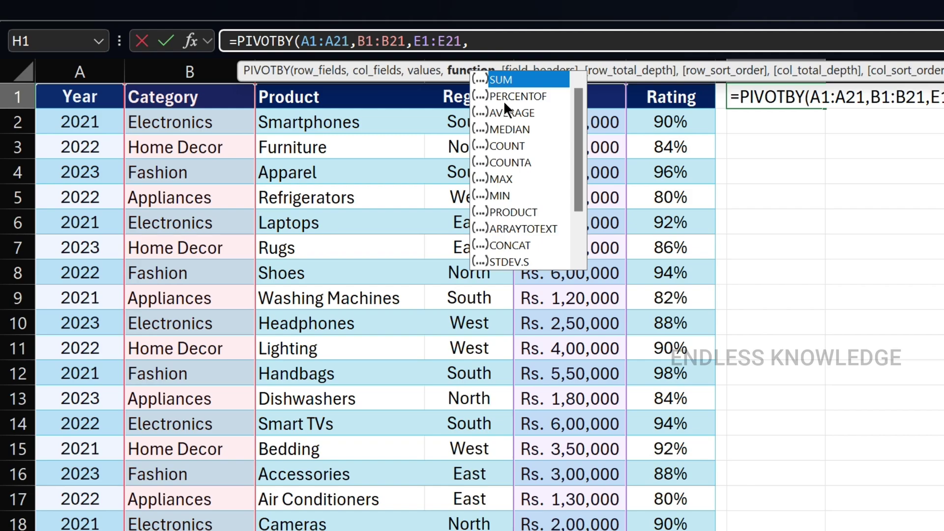
key("Down")
key("Down")
key("Down")
key("Down")
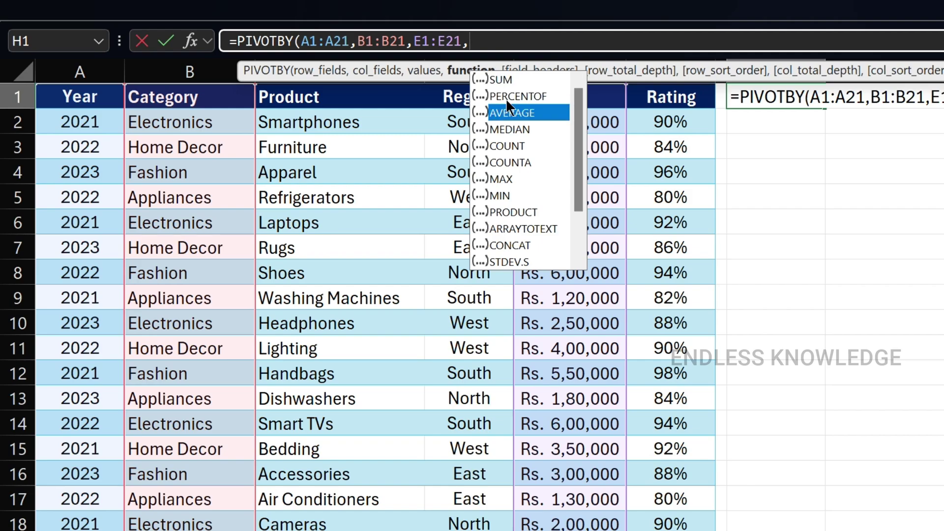
key("Down")
key("Down")
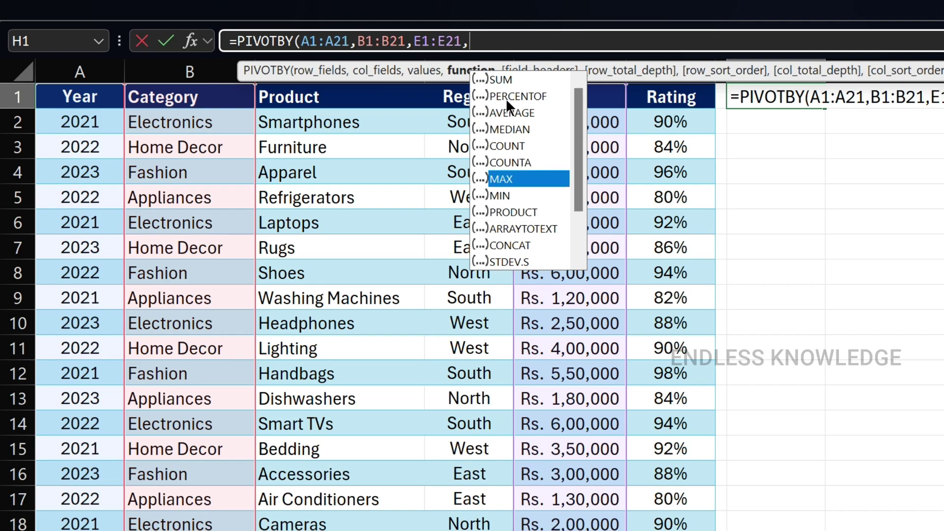
left_click(518, 77)
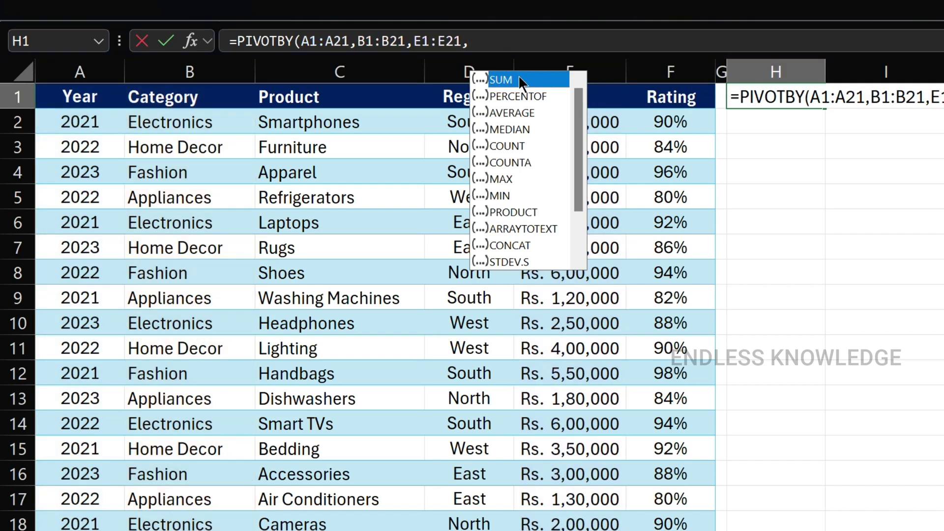
double_click(519, 76)
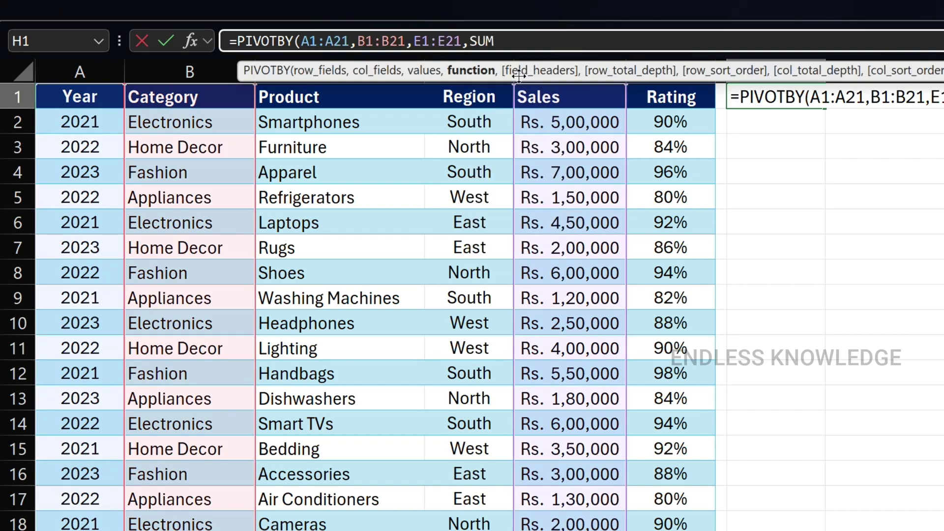
key("Return")
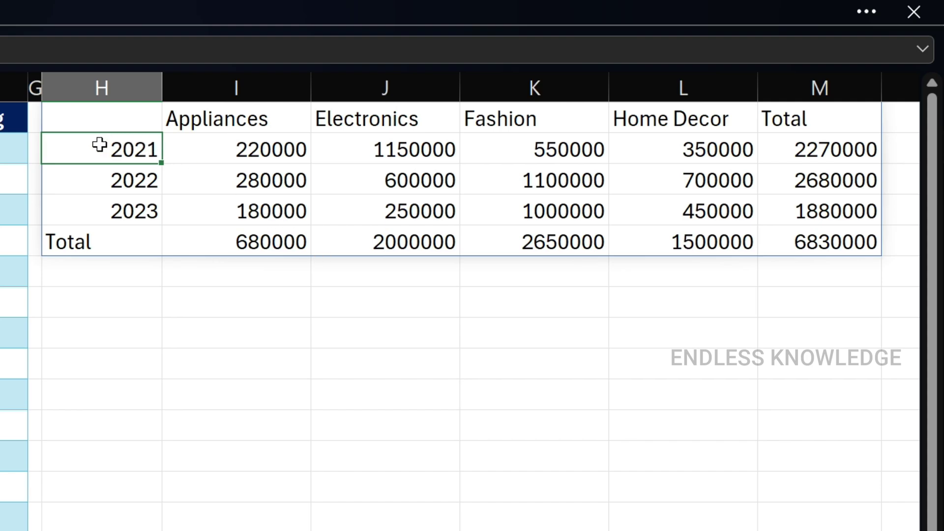
Examine the PIVOTBY result's years, category columns, Total column and Total row
left_click_drag(98, 152, 320, 200)
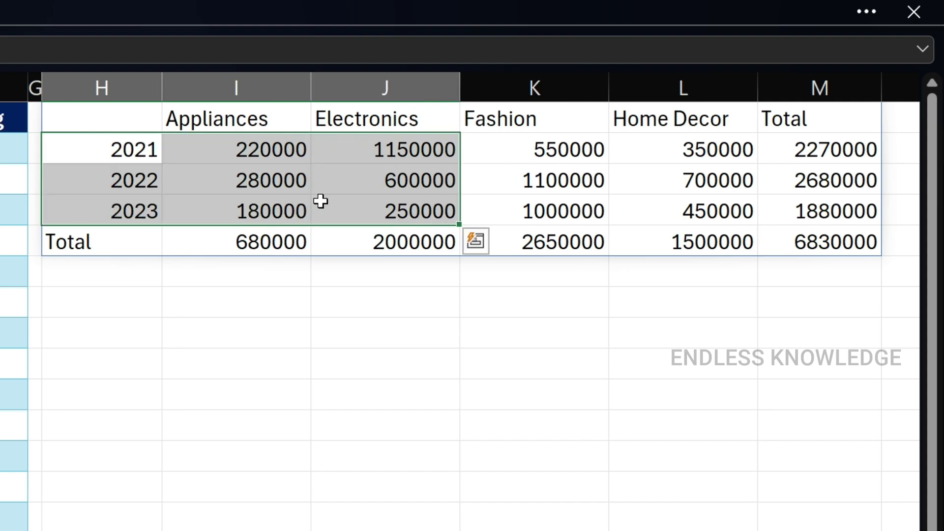
left_click_drag(220, 119, 652, 237)
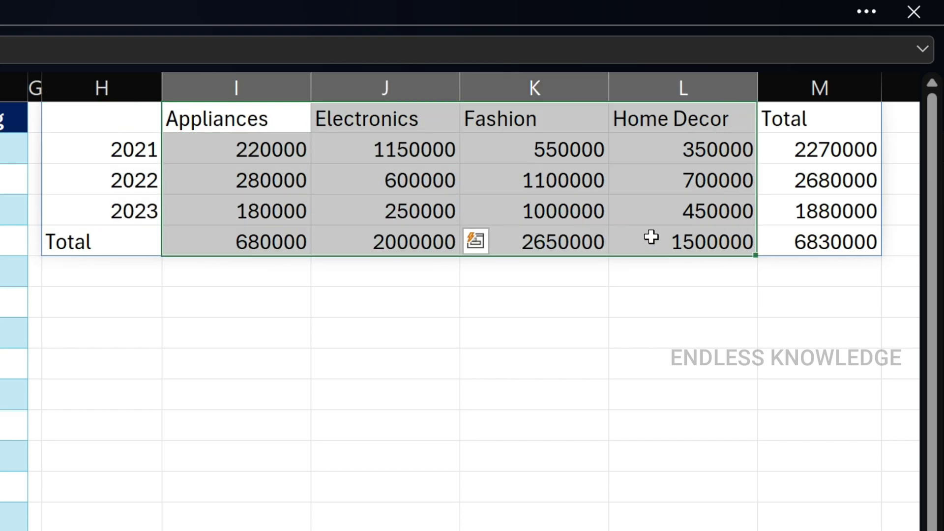
left_click(268, 356)
left_click(831, 148)
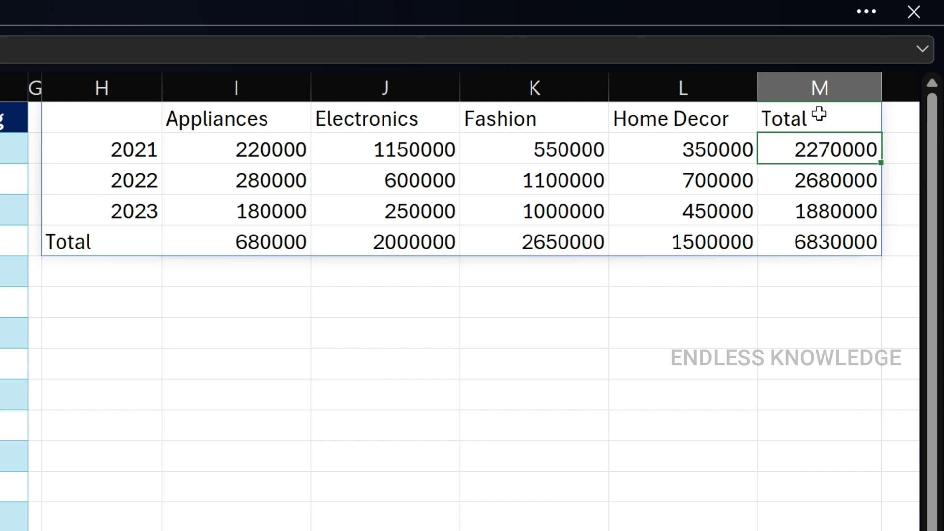
left_click_drag(821, 116, 813, 244)
left_click_drag(114, 238, 776, 241)
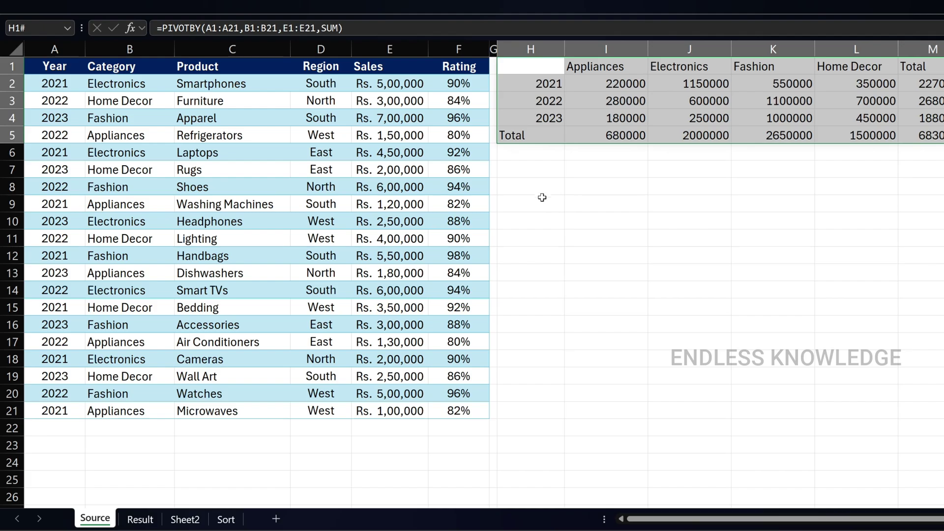
left_click(546, 187)
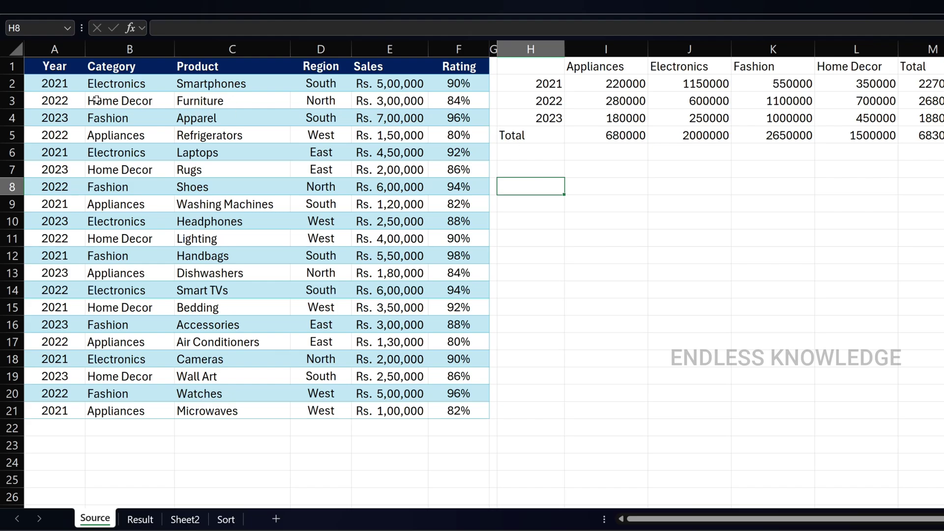
Insert a PivotTable from the source data A1:F21 on the existing worksheet at cell H9
left_click_drag(70, 65, 460, 409)
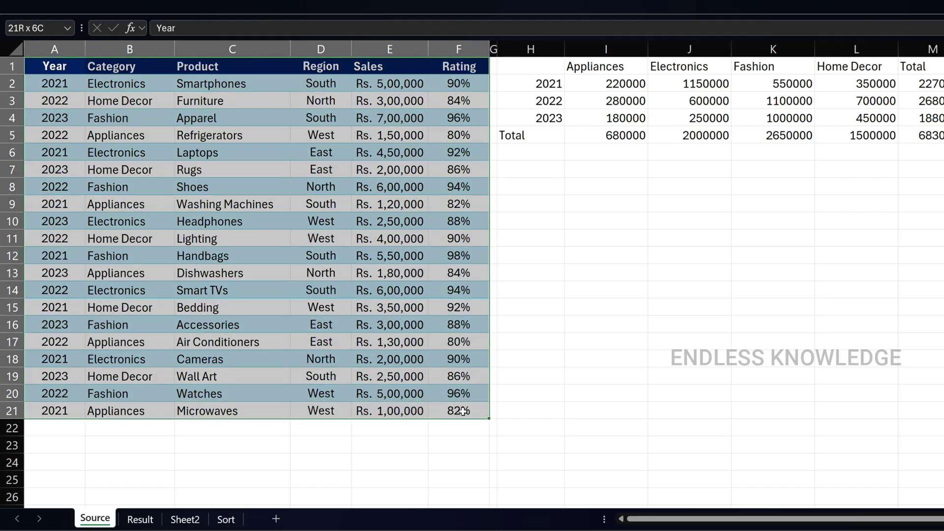
left_click(163, 145)
key("ctrl+a")
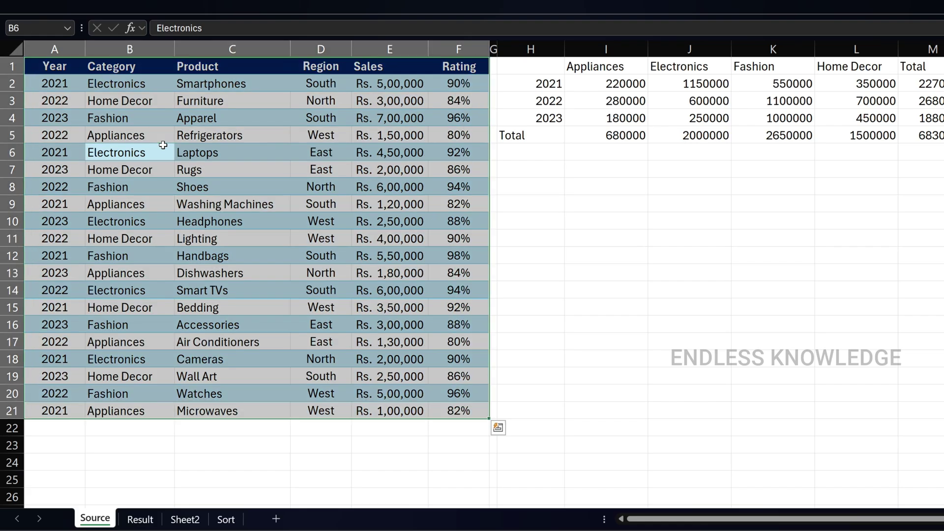
left_click(104, 8)
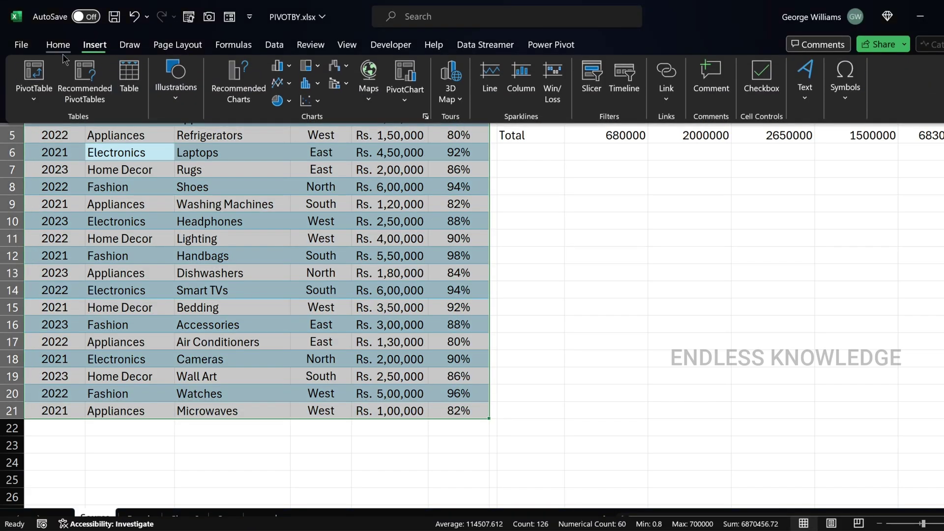
left_click(34, 74)
left_click(555, 372)
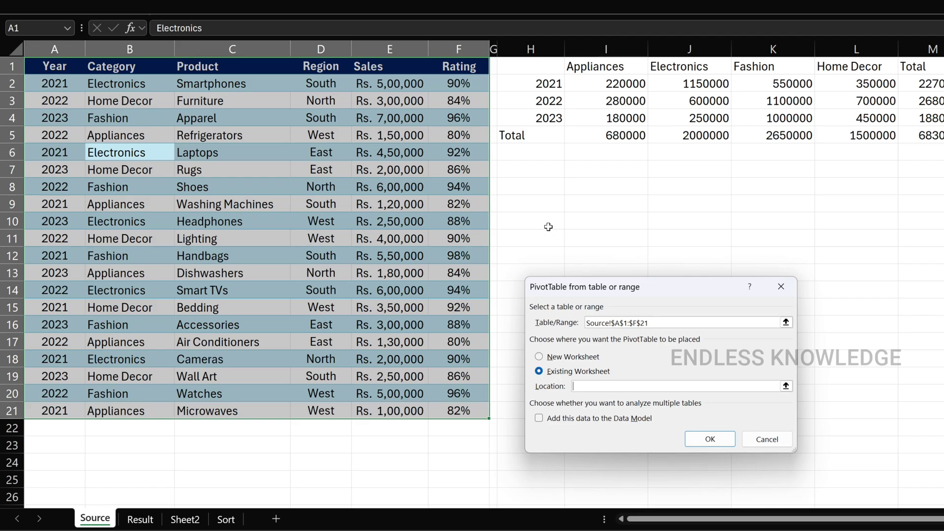
left_click(546, 204)
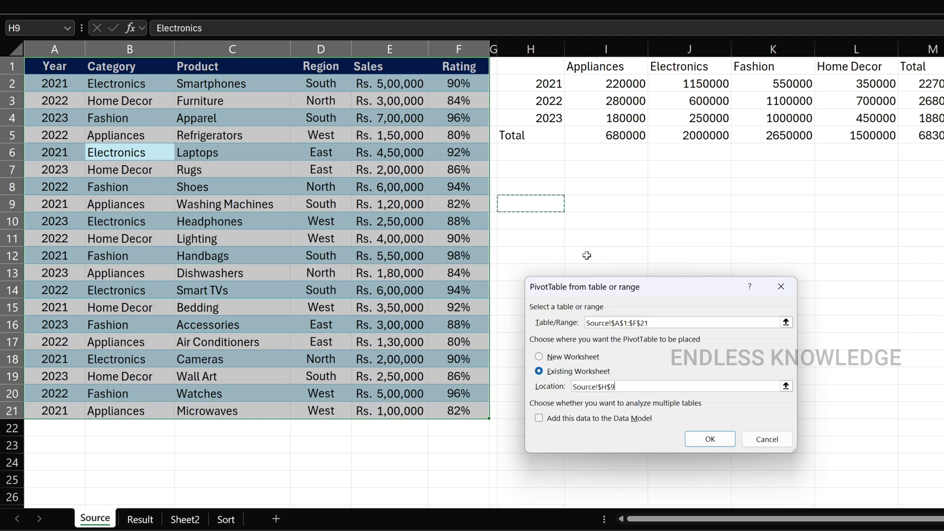
left_click(706, 440)
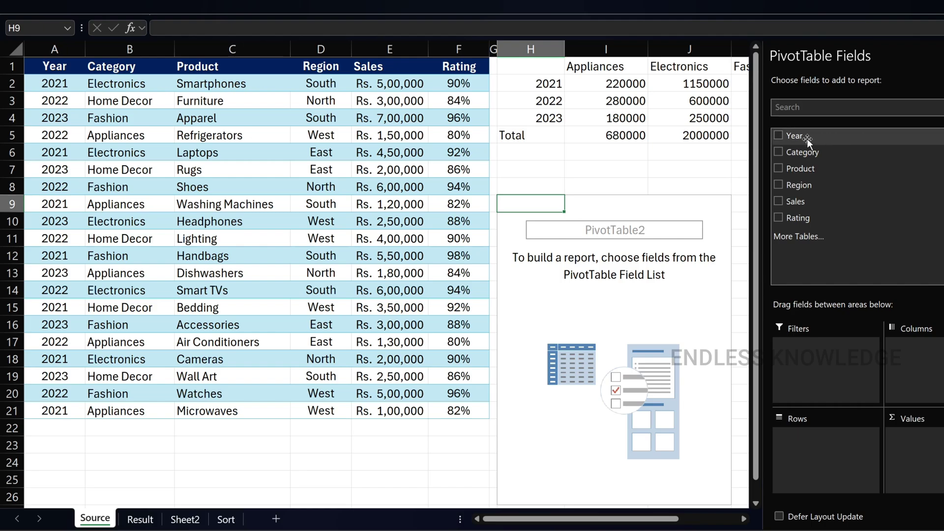
Lay out the PivotTable with Year as rows, Category as columns and Sales as summed values
left_click_drag(795, 135, 835, 456)
left_click_drag(796, 201, 917, 464)
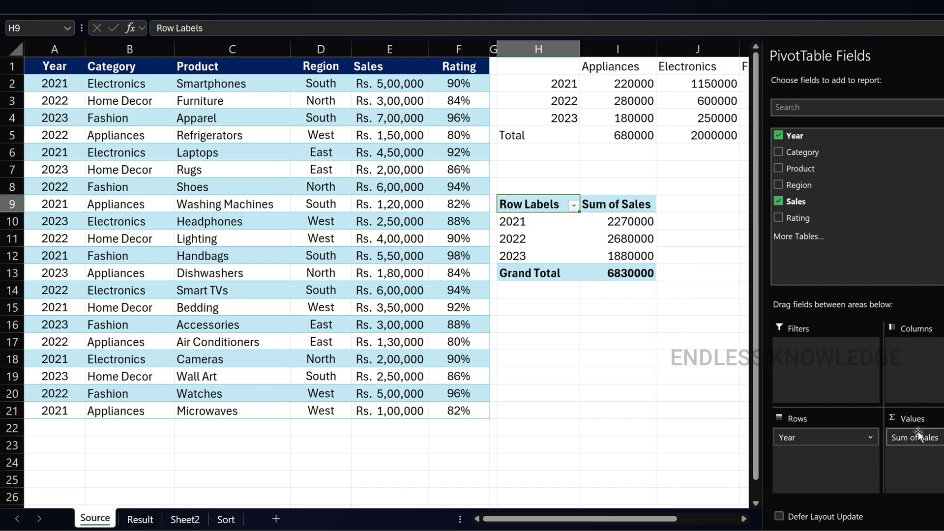
left_click_drag(805, 150, 930, 360)
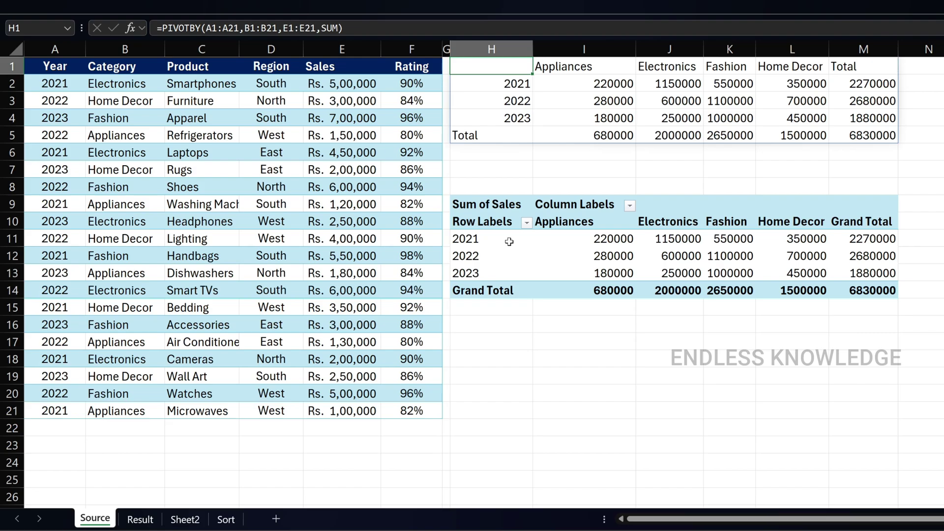
Compare the PivotTable's layout and figures with the PIVOTBY result and its formula in H1
left_click_drag(502, 237, 845, 287)
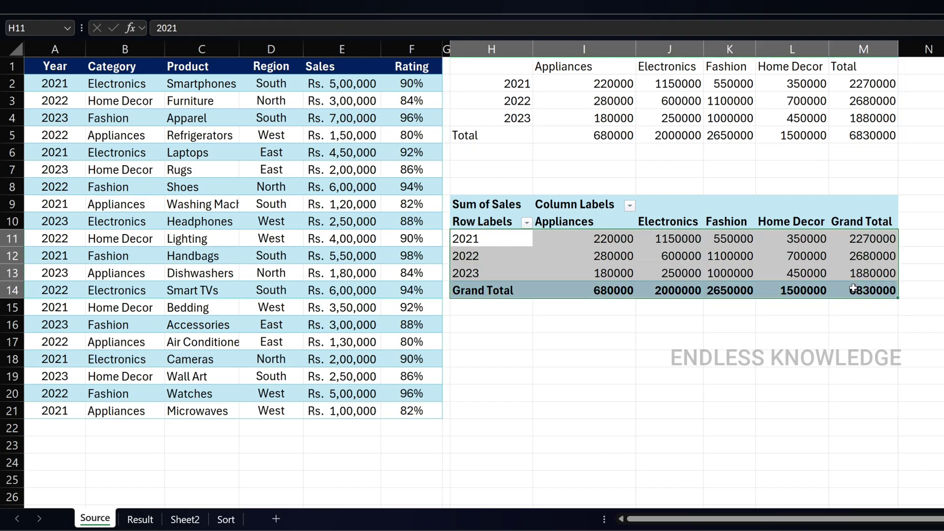
left_click_drag(514, 256, 512, 245)
left_click(509, 62)
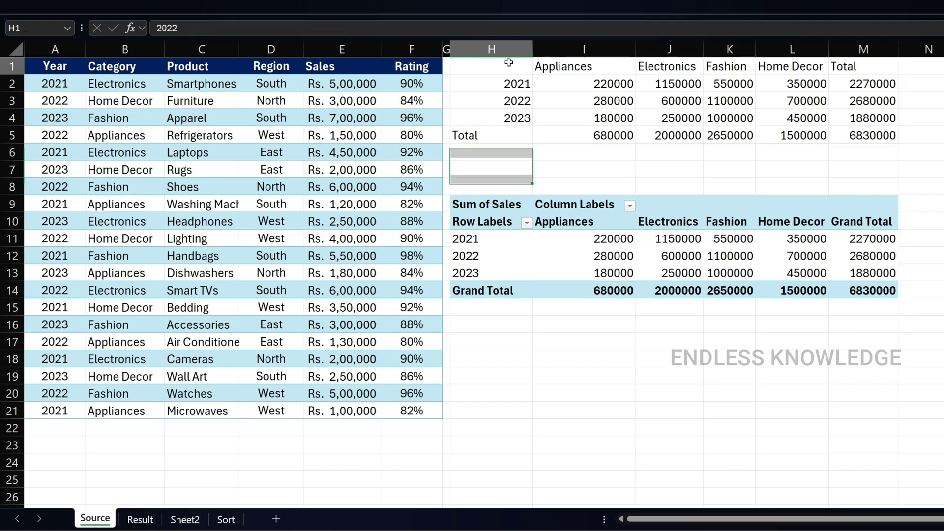
double_click(508, 62)
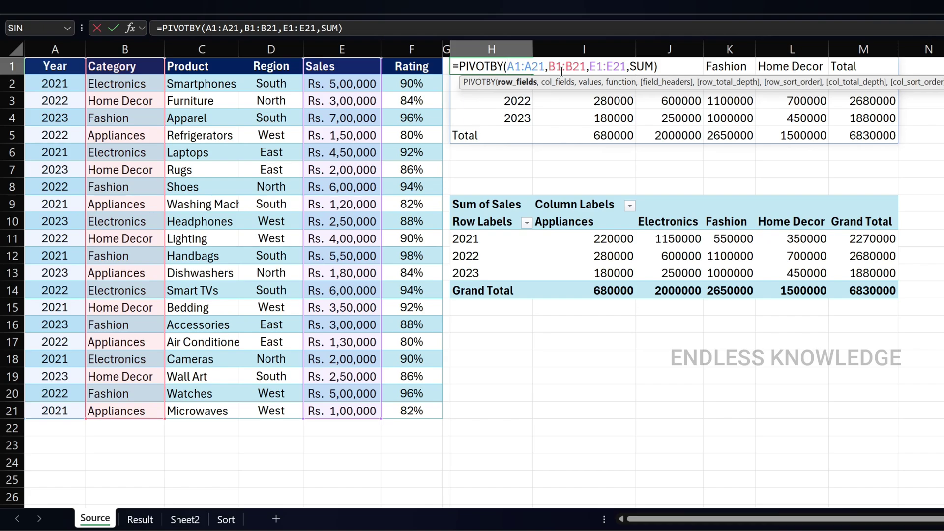
key("Escape")
left_click(494, 220)
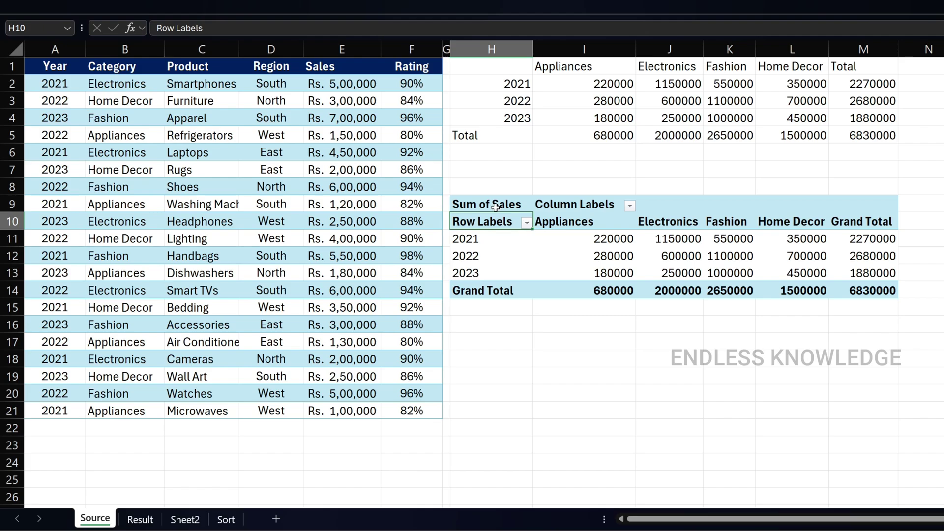
left_click(498, 239)
left_click_drag(486, 204, 840, 291)
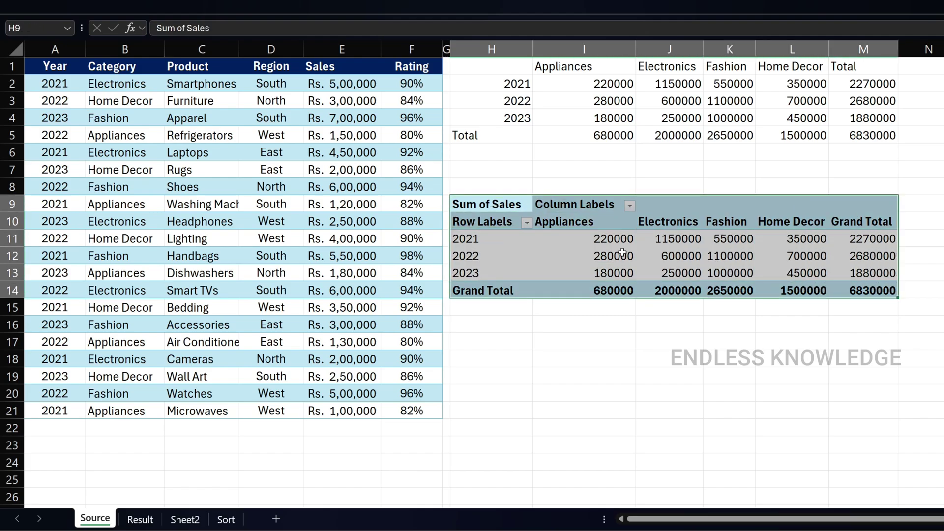
Set the Refrigerators sales in E5 to 100000 and check the PIVOTBY result
left_click(353, 135)
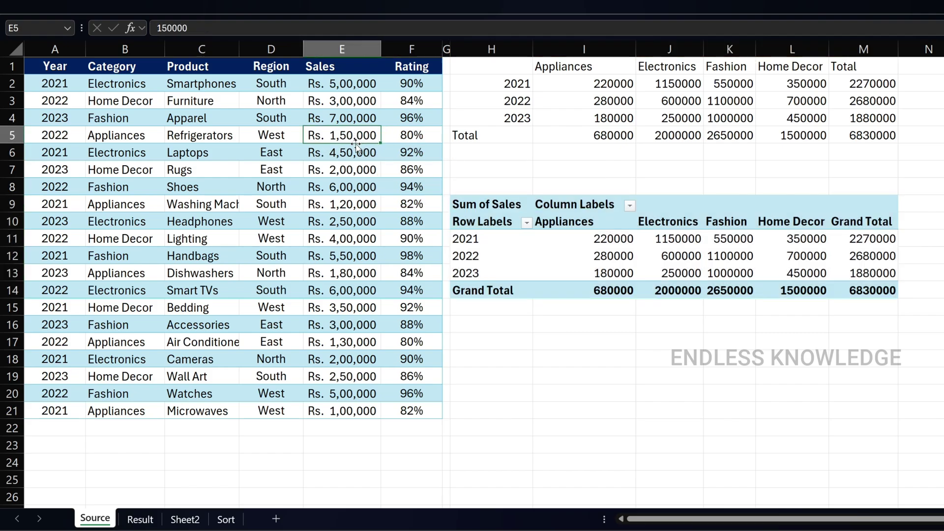
type("10000")
key("Return")
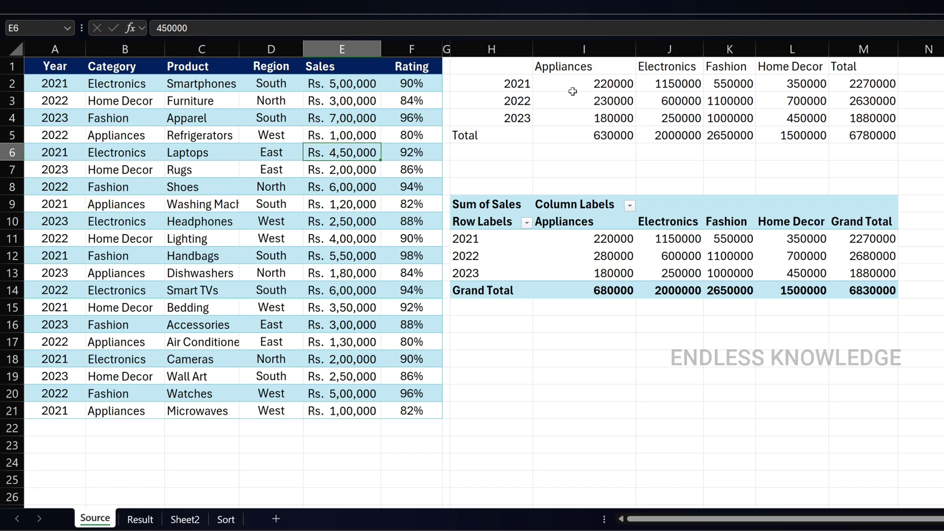
left_click(572, 91)
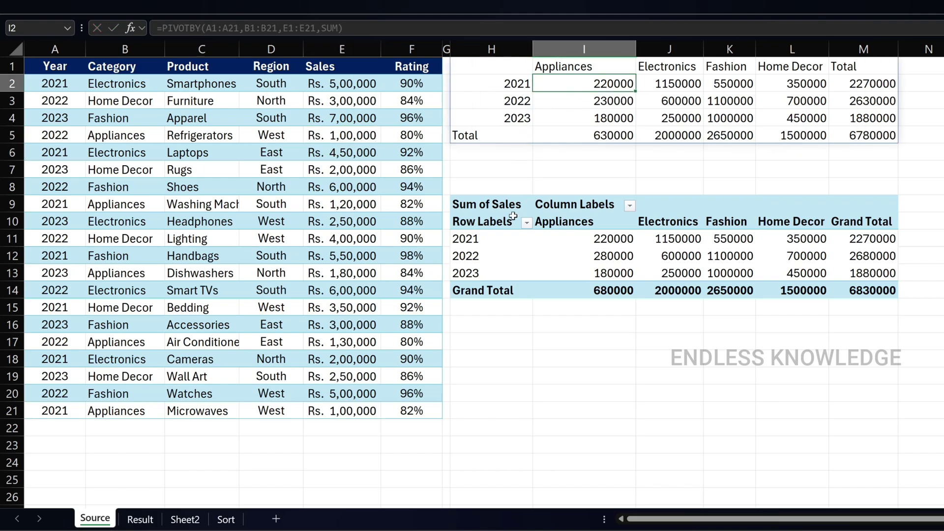
left_click(517, 65)
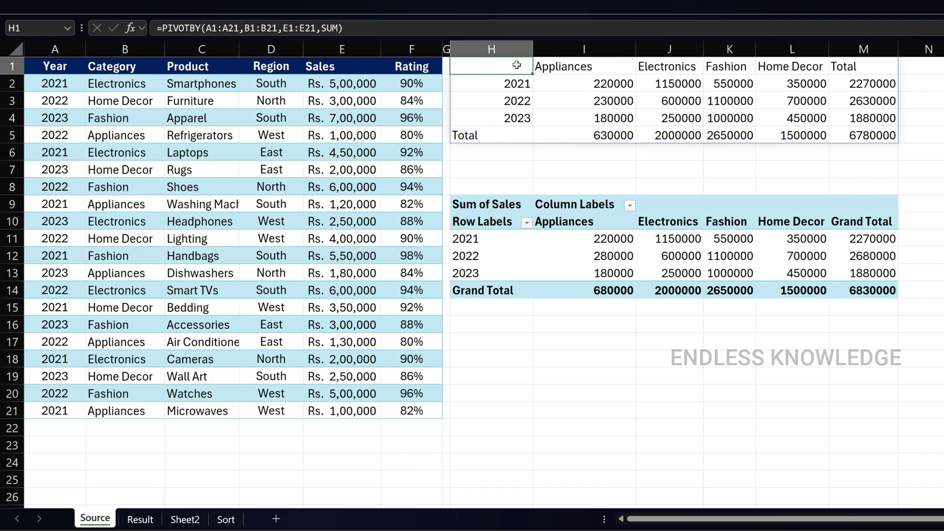
Refresh the PivotTable to pick up the changed Refrigerators sales
left_click(548, 243)
left_click(260, 192)
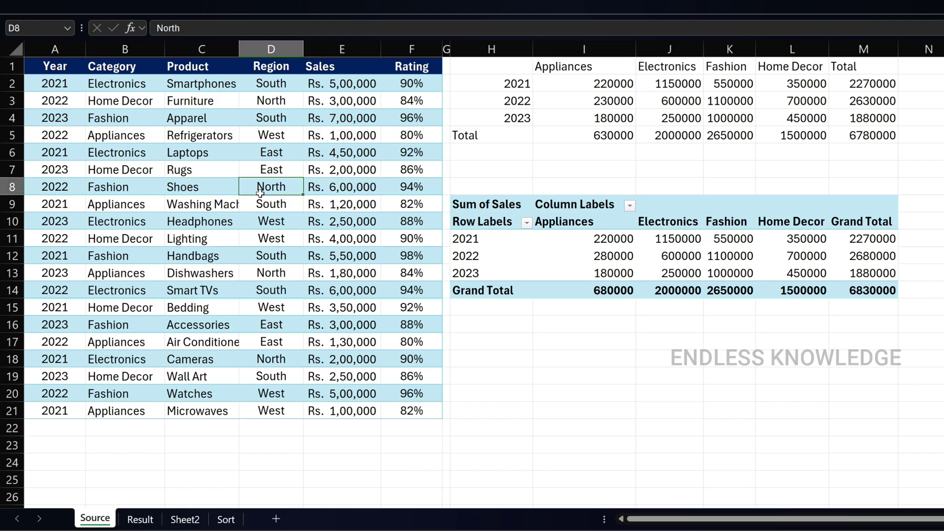
left_click(572, 240)
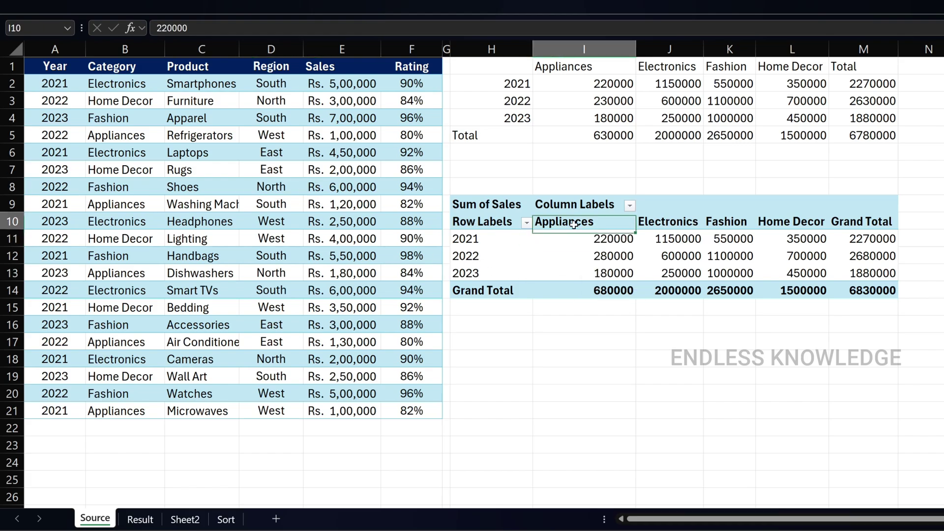
right_click(575, 226)
left_click(611, 277)
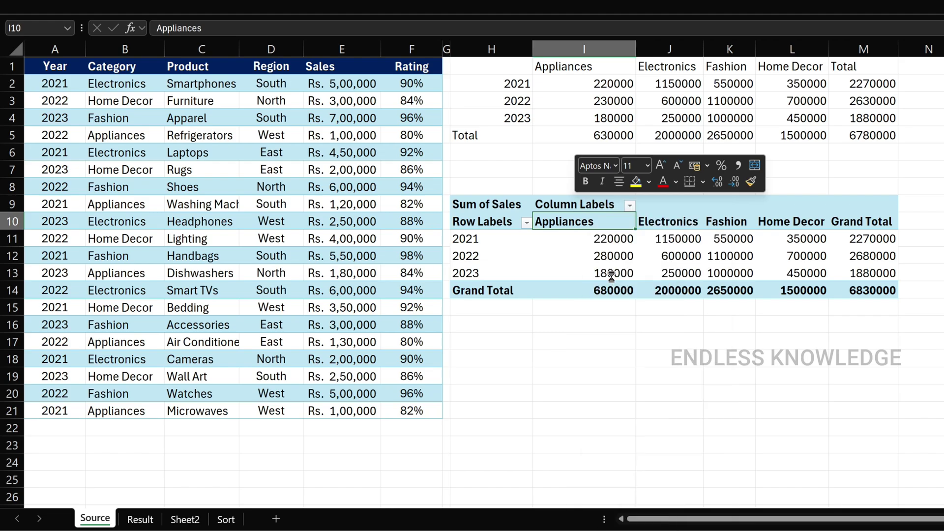
mouse_move(550, 246)
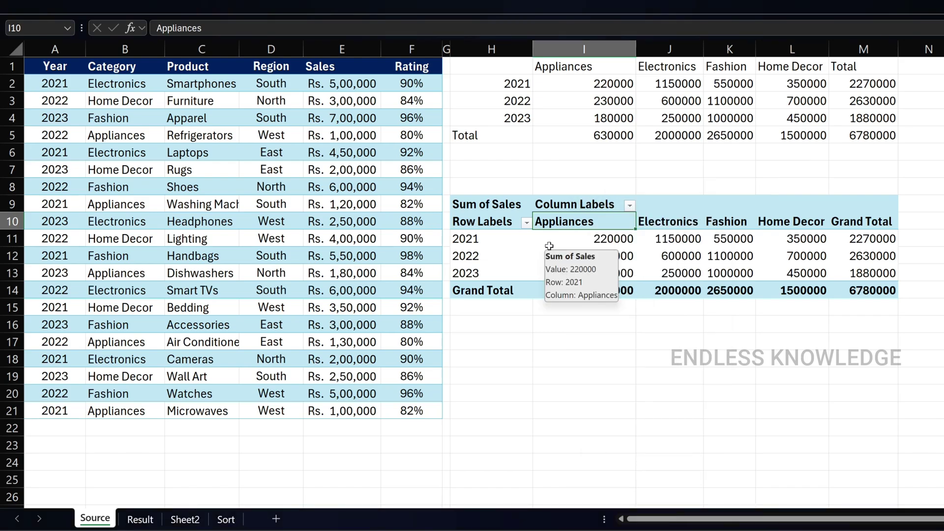
Convert the source range A1:F21 into an Excel table with its header row
left_click_drag(62, 67, 408, 410)
key("ctrl+t")
key("Return")
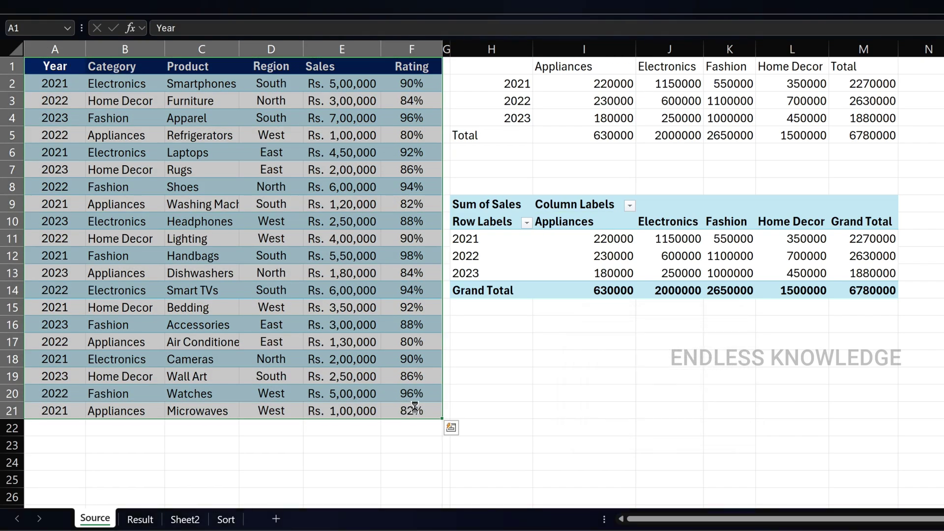
left_click(344, 341)
Copy the table's last three records, rows 19 to 21, and paste them directly below from A22
left_click_drag(59, 375, 411, 408)
key("ctrl+c")
left_click(64, 422)
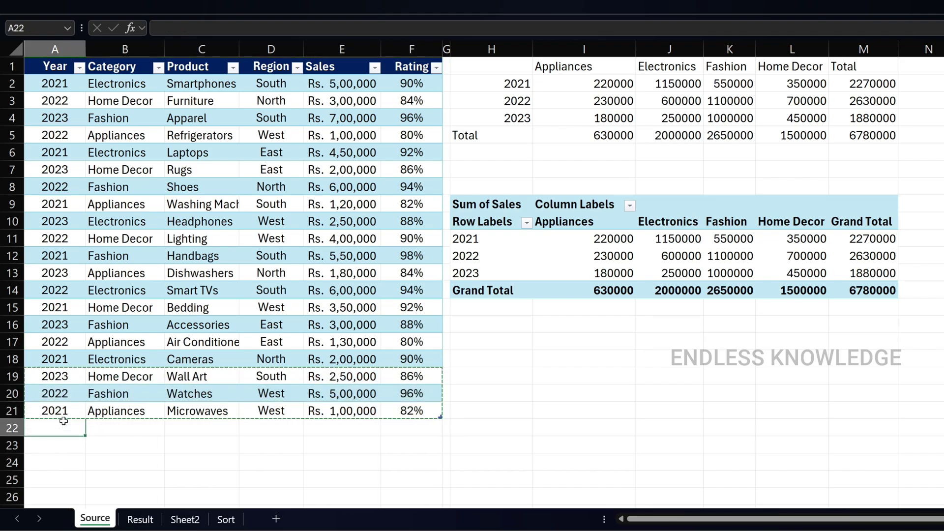
key("ctrl+v")
left_click(633, 99)
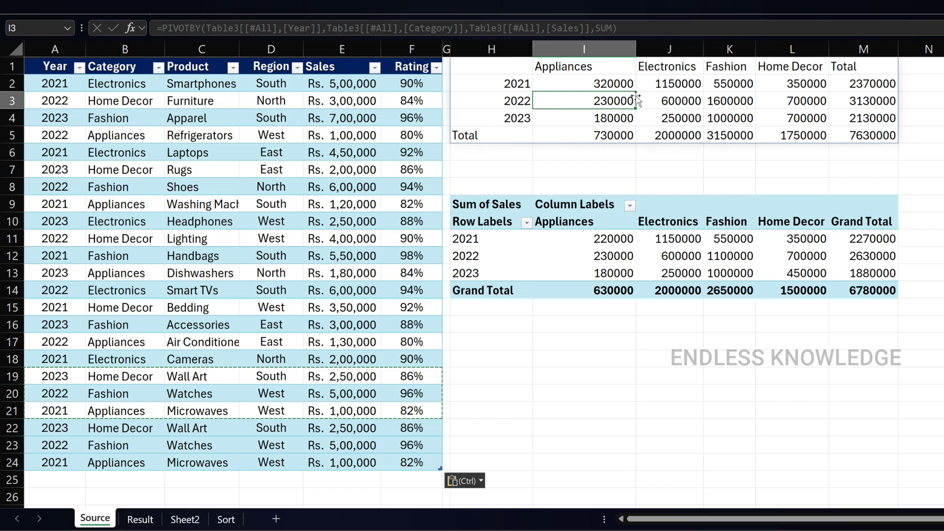
Refresh the PivotTable to include the three added records
right_click(575, 217)
left_click(614, 280)
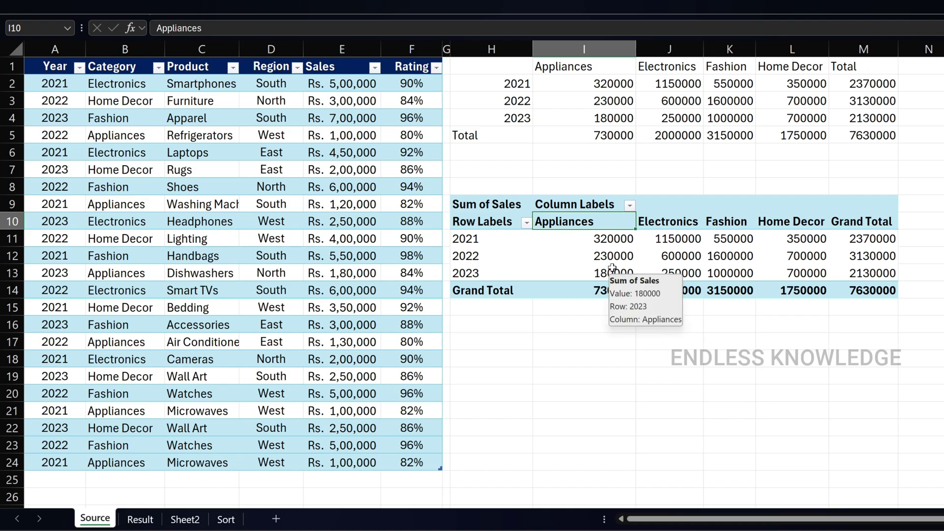
left_click(583, 242)
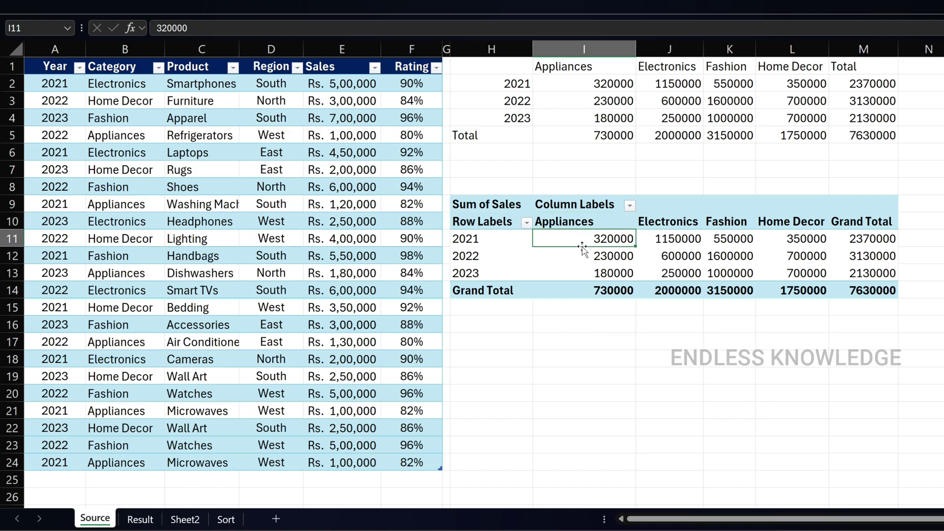
Examine the PIVOTBY formula's table references and its result beside the PivotTable
left_click(236, 185)
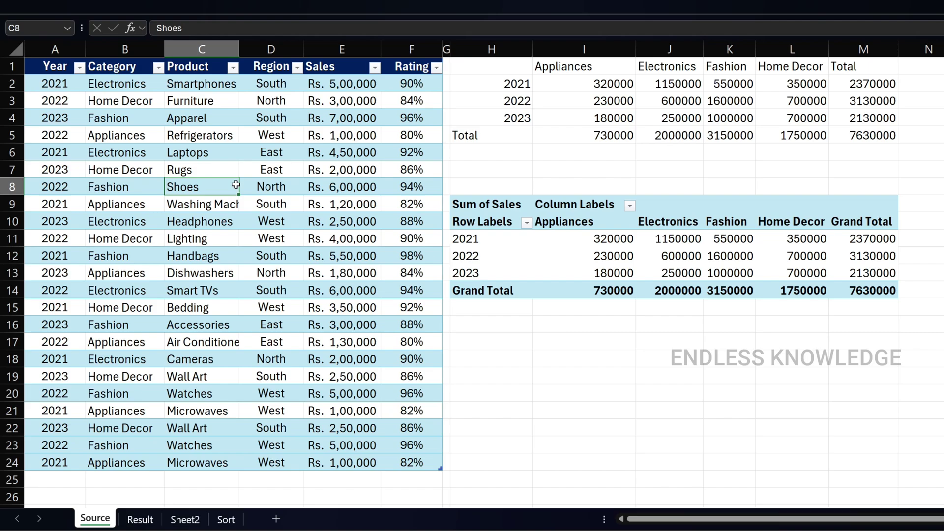
left_click(556, 66)
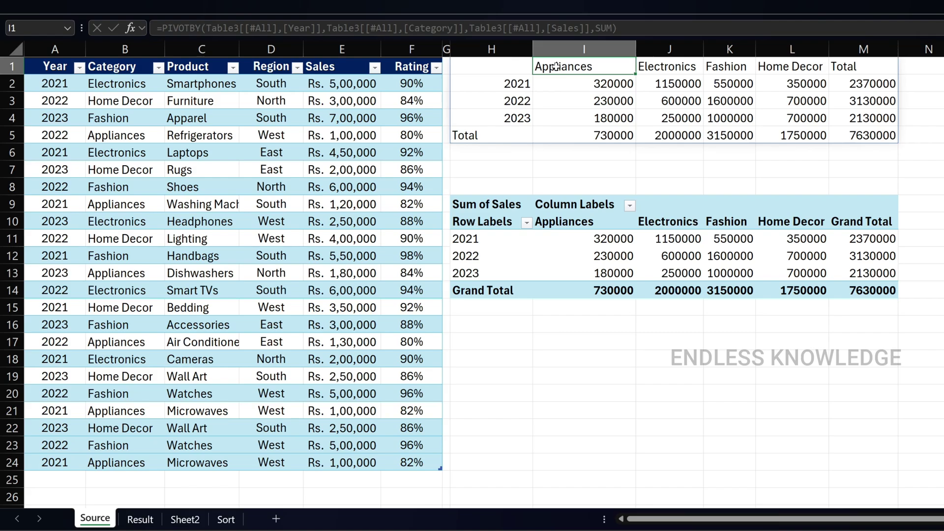
left_click(563, 204)
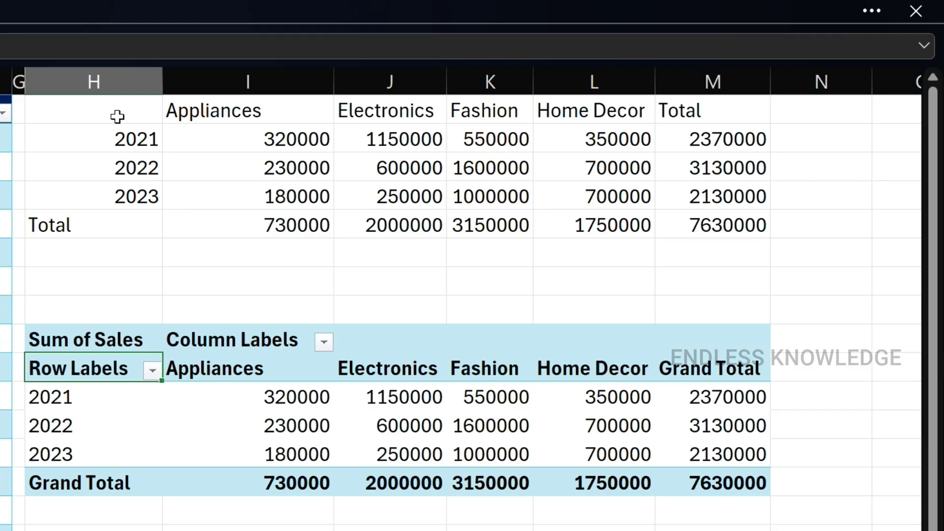
left_click_drag(504, 70, 840, 135)
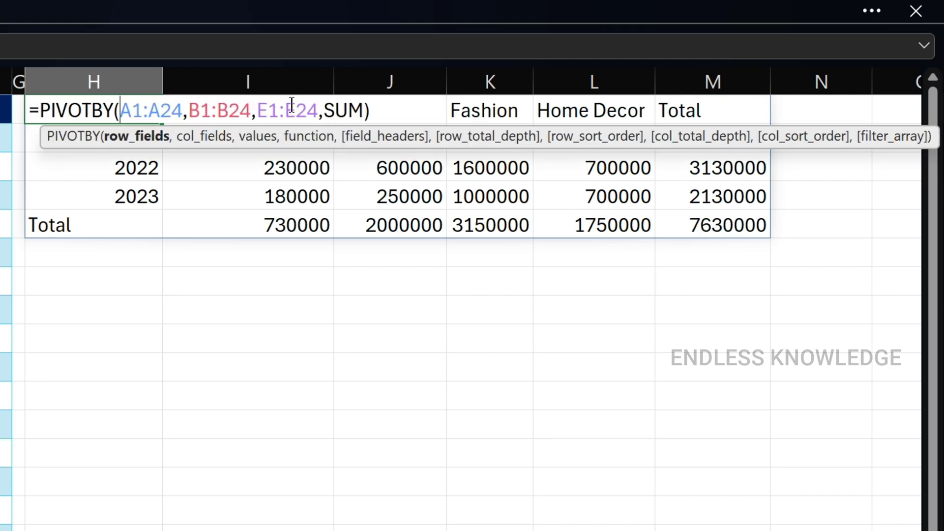
In the H1 PIVOTBY formula, change the values to Product C1:C24 and the aggregation function to COUNTA
double_click(292, 104)
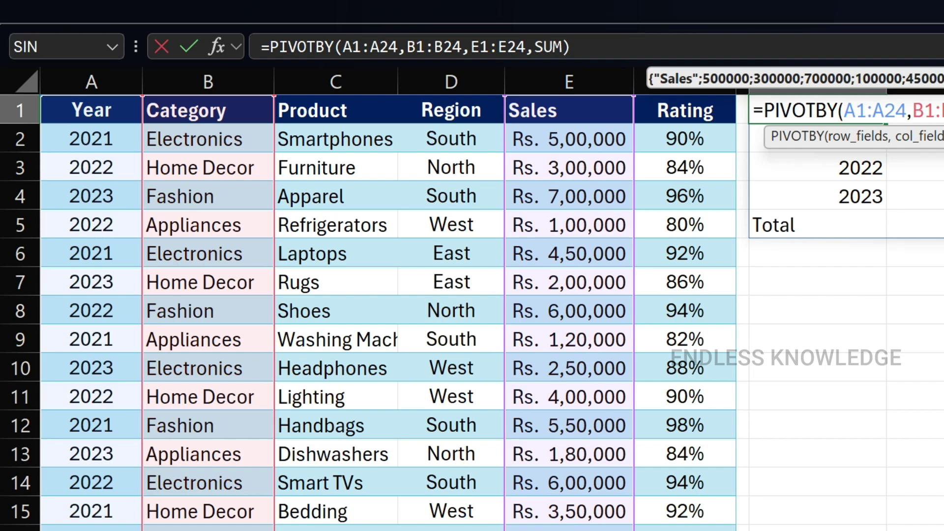
left_click_drag(354, 111, 388, 530)
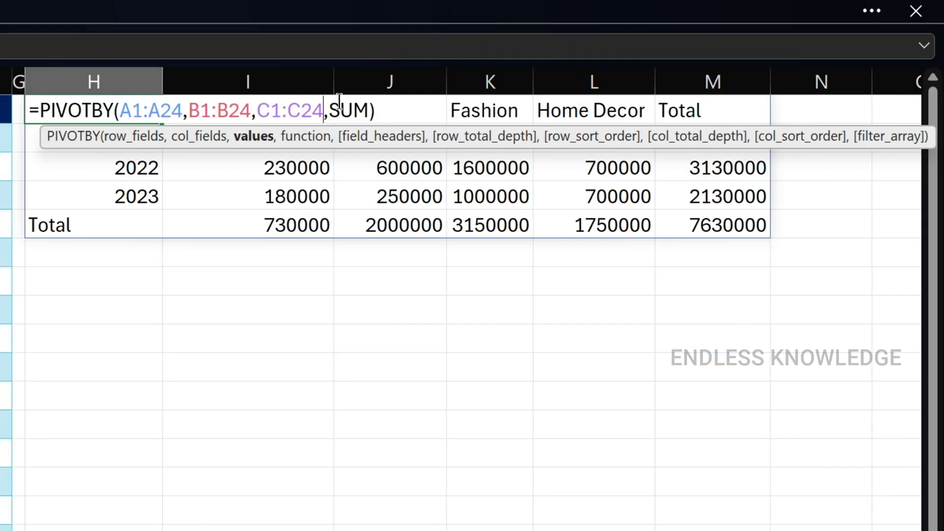
double_click(346, 104)
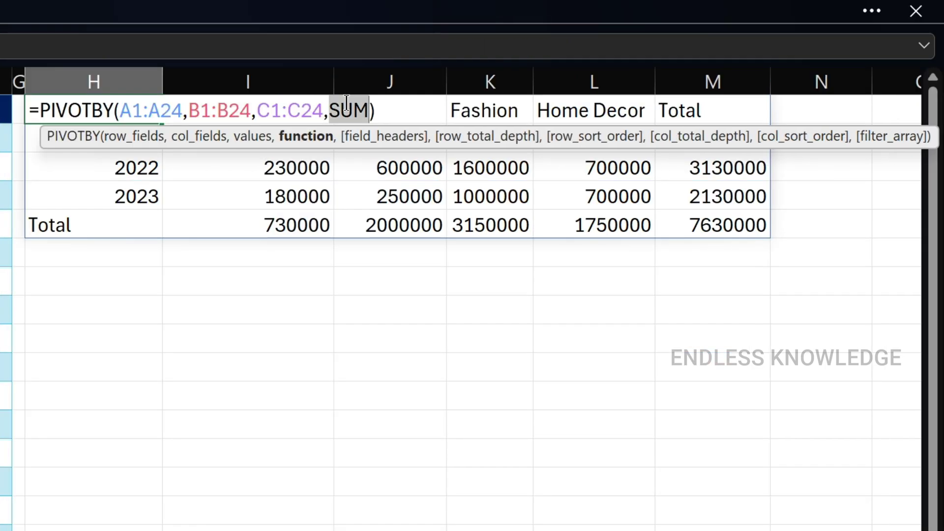
key("BackSpace")
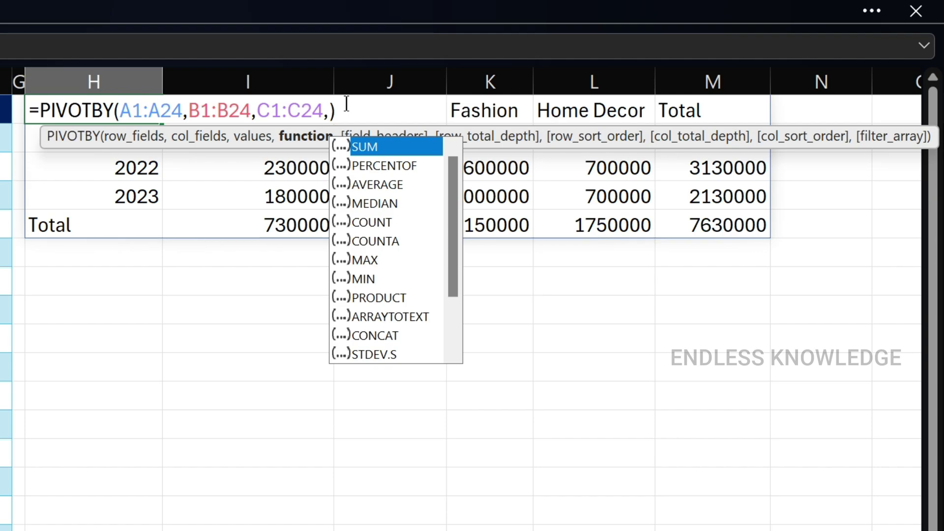
key("Down")
key("Down")
key("Down")
key("Down")
key("Down")
key("Tab")
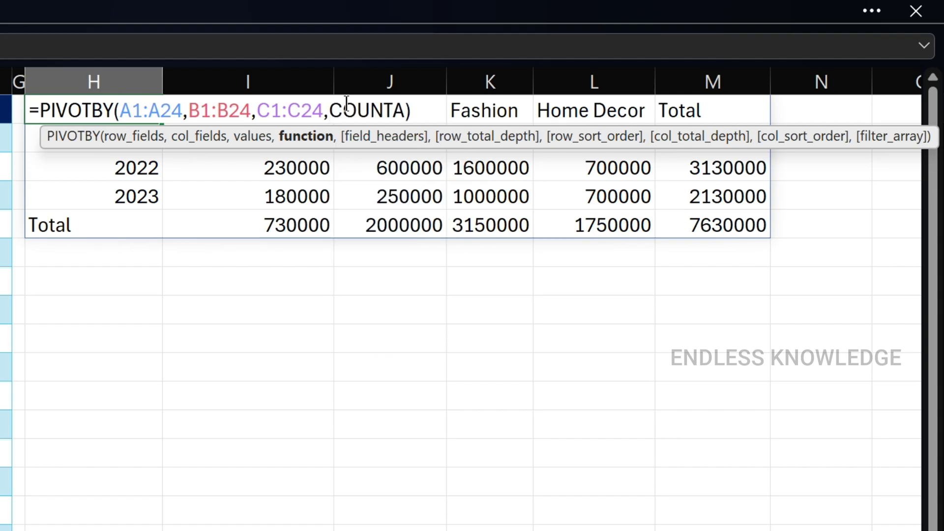
Commit the COUNTA version of the H1 PIVOTBY formula and inspect the 2021 product counts for Appliances and Electronics
key("Return")
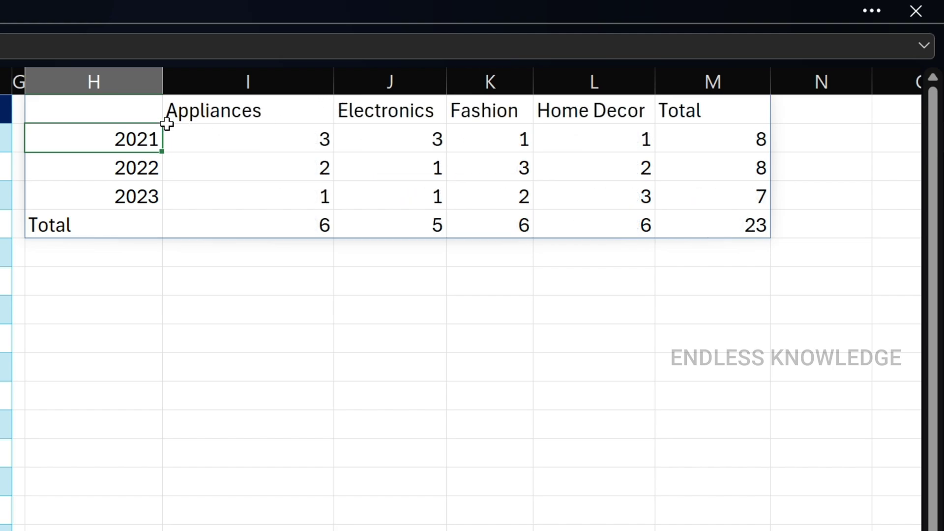
left_click(221, 137)
left_click(378, 137)
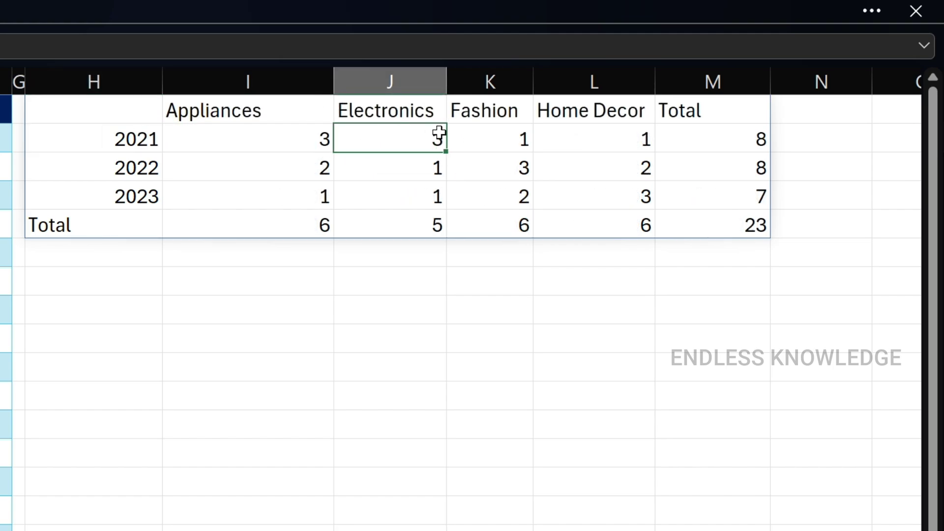
Change the aggregation function in the H1 PIVOTBY formula to ARRAYTOTEXT
double_click(97, 116)
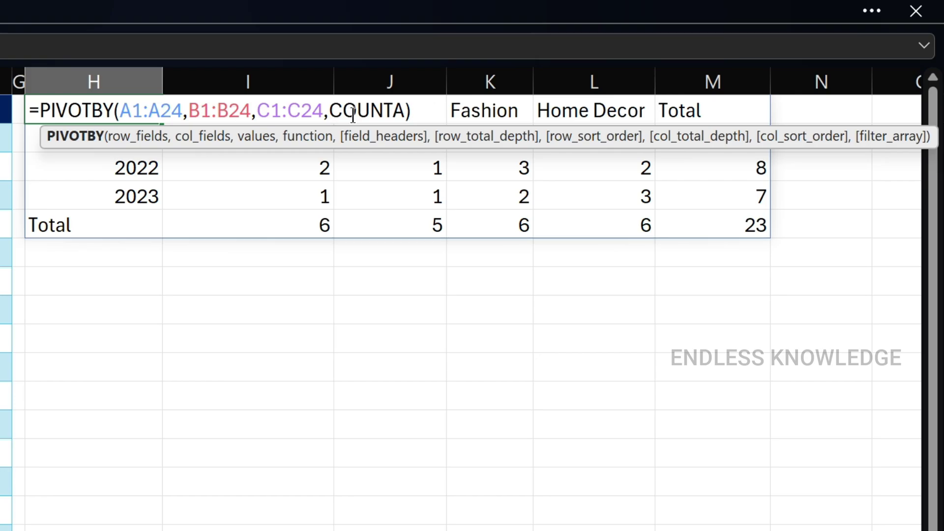
double_click(353, 114)
key("BackSpace")
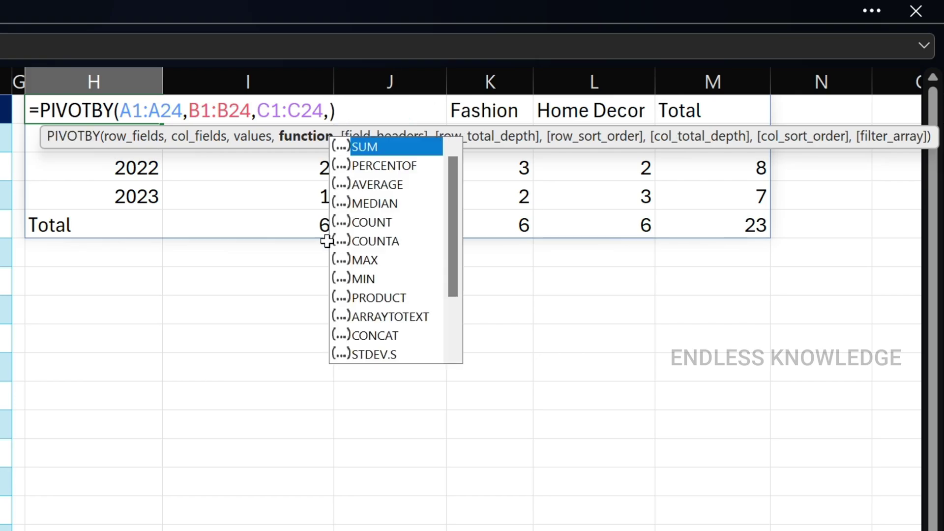
left_click(378, 314)
double_click(371, 314)
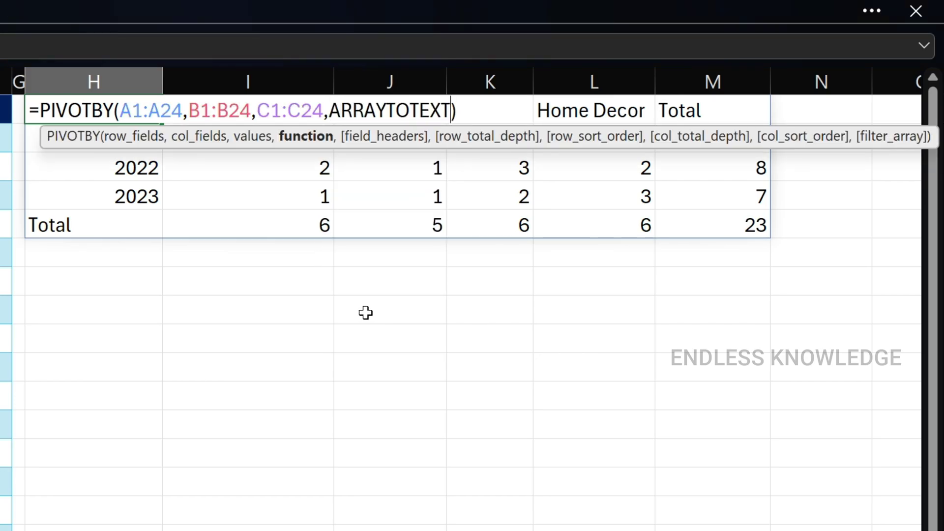
key("Return")
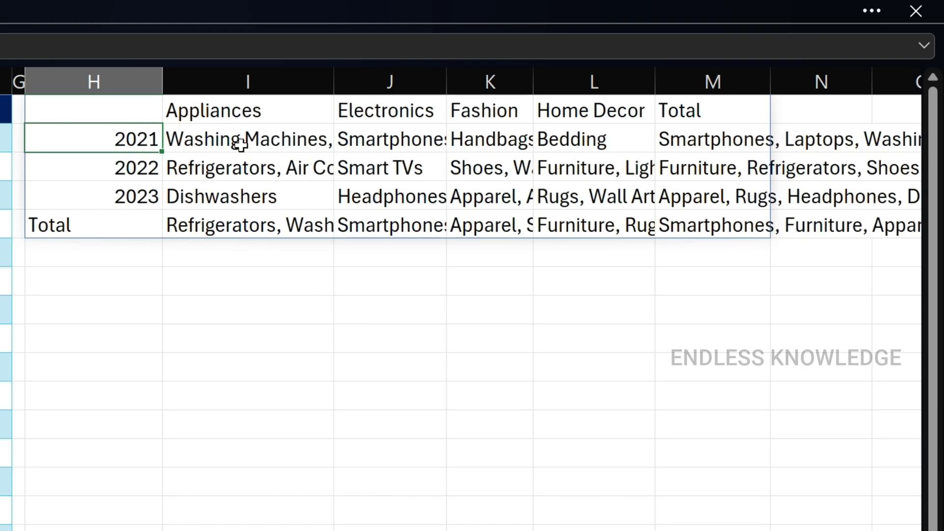
Inspect the function and values arguments of the H1 PIVOTBY formula, leaving the formula as it is
double_click(142, 113)
left_click(347, 110)
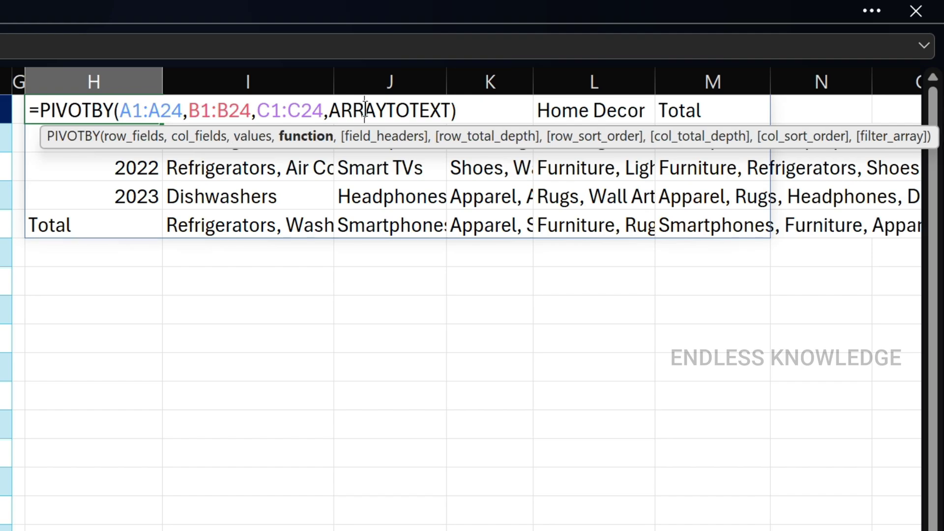
double_click(309, 98)
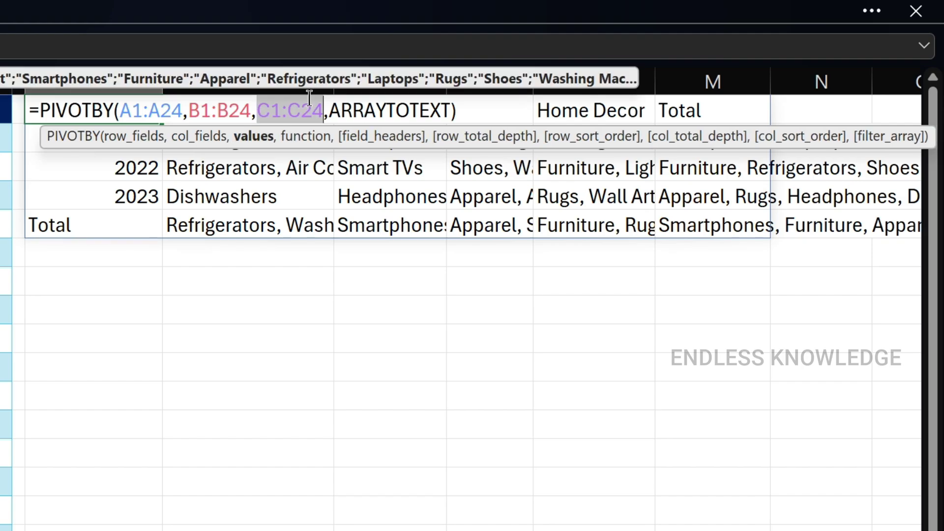
key("Escape")
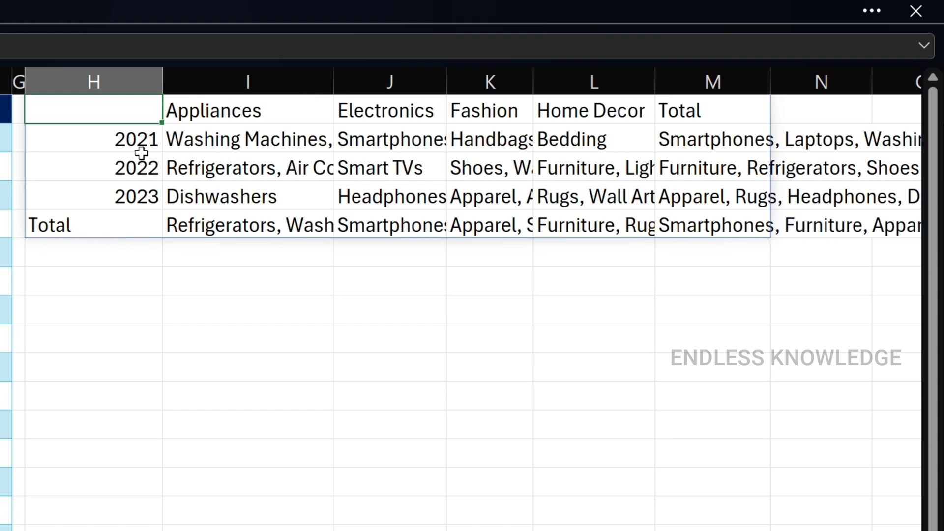
AutoFit columns I and J to show the full product lists for Appliances and Electronics
double_click(334, 82)
left_click(110, 161)
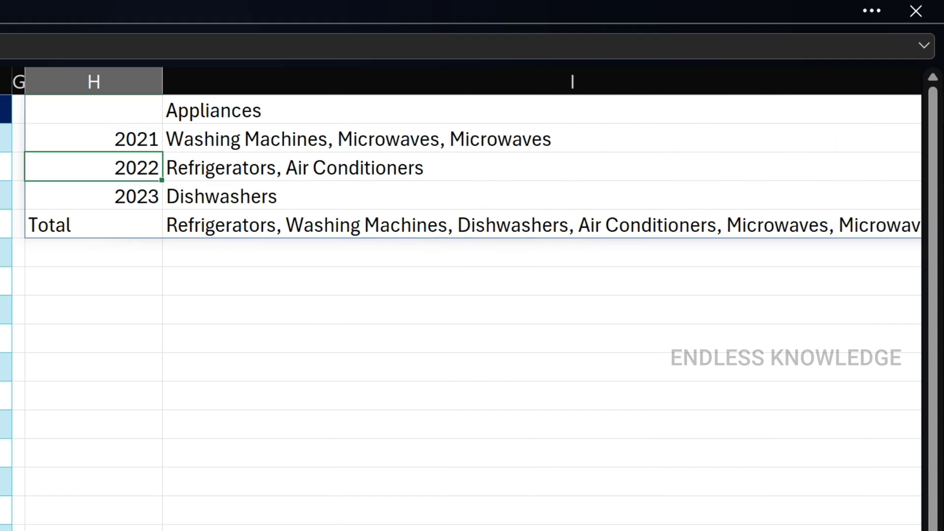
scroll(649, 195, "right", 10)
left_click_drag(598, 84, 599, 83)
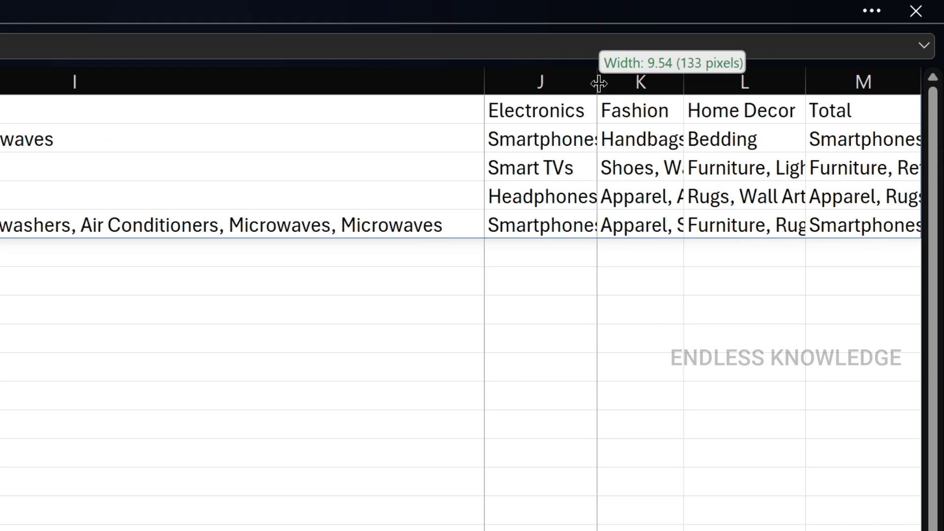
double_click(599, 84)
scroll(471, 295, "right", 5)
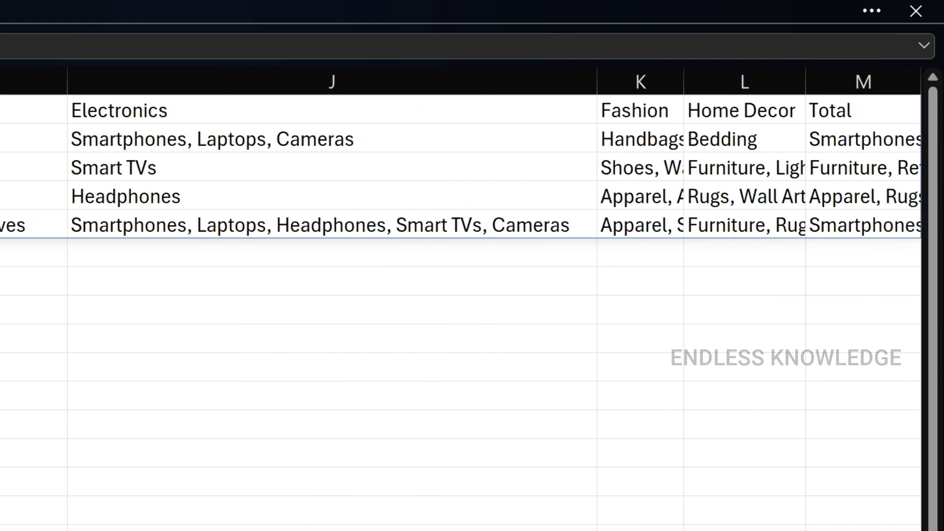
scroll(130, 209, "left", 8)
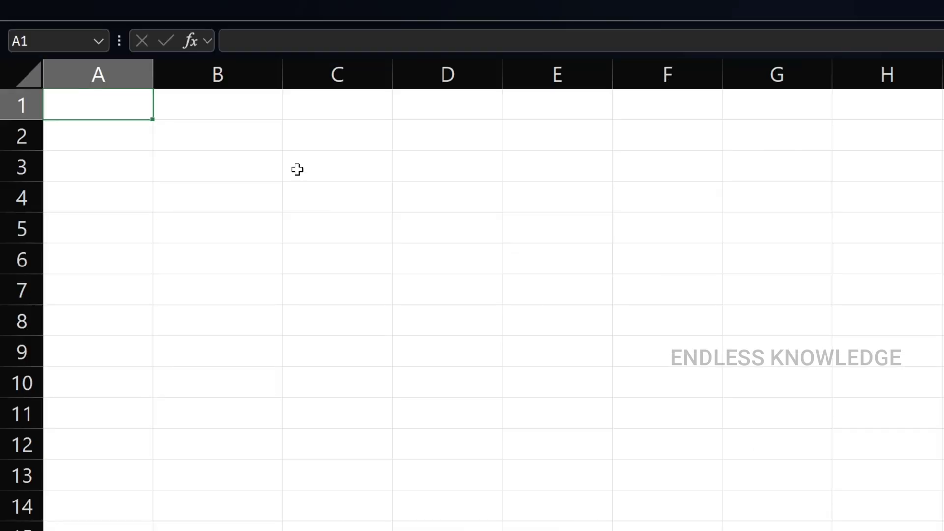
In cell A1 of the blank sheet, start a PIVOTBY formula with the Source sheet's Region range D1:D21 as row fields
type("=piv")
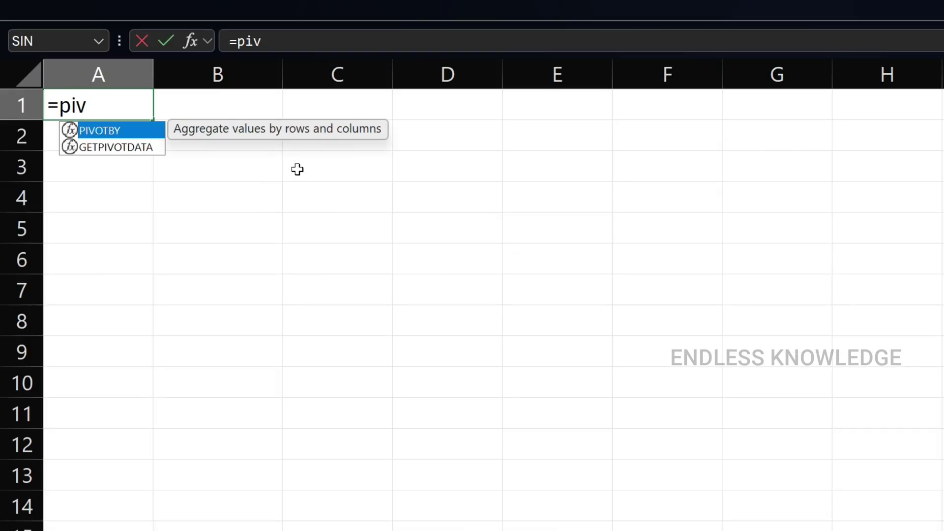
key("Tab")
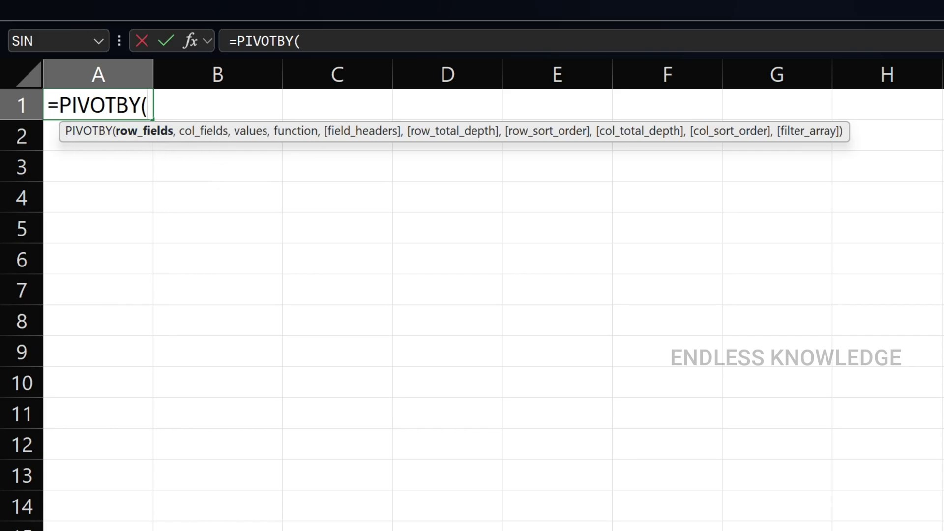
key("ctrl+Page_Down")
left_click_drag(453, 132, 439, 66)
left_click_drag(476, 99, 469, 530)
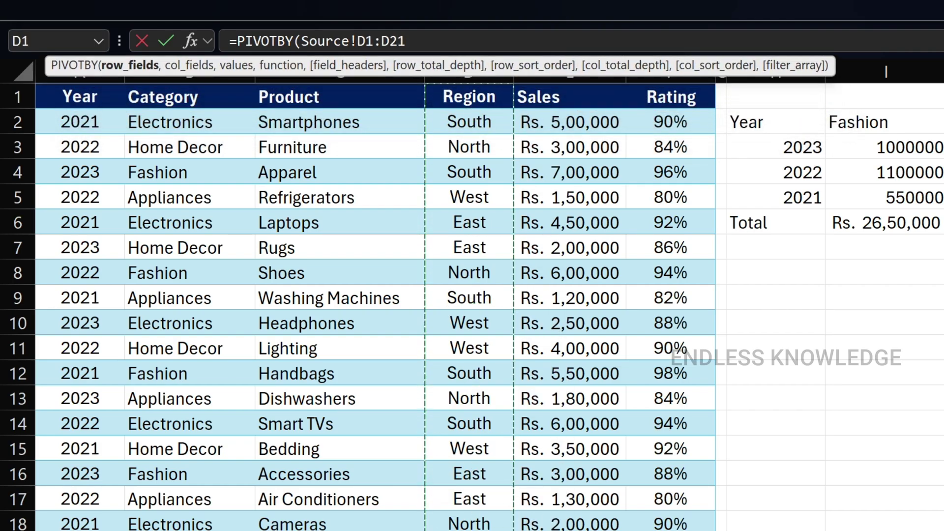
Add Source Year A1:A21 as column fields, Source Sales E1:E21 as values and SUM as the function
type(",")
left_click_drag(88, 96, 92, 530)
type(",")
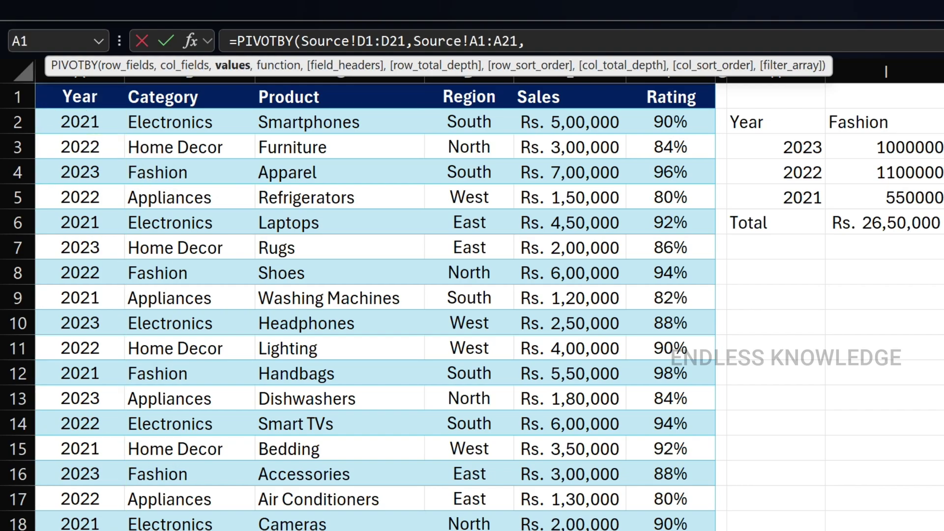
left_click_drag(555, 110, 566, 530)
type(",")
key("Tab")
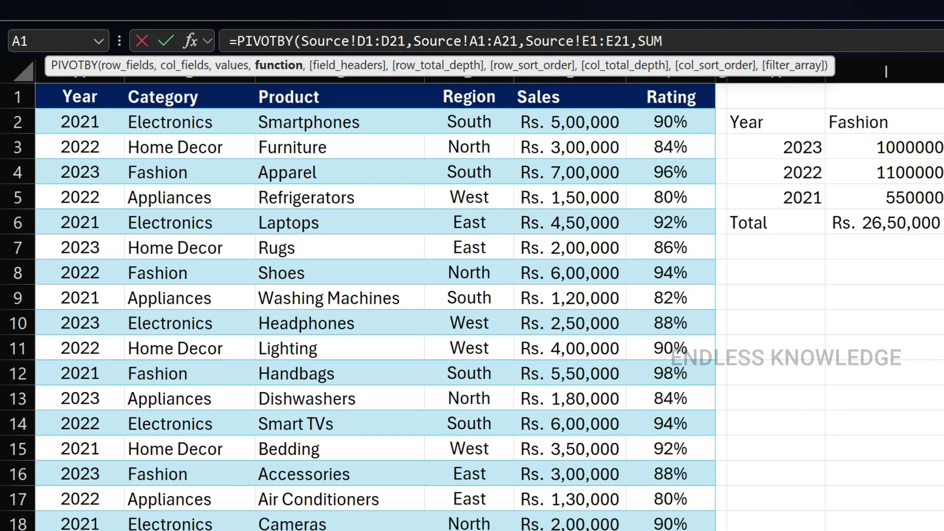
Set the field headers argument to 0 (No) and commit the PIVOTBY formula
type(",")
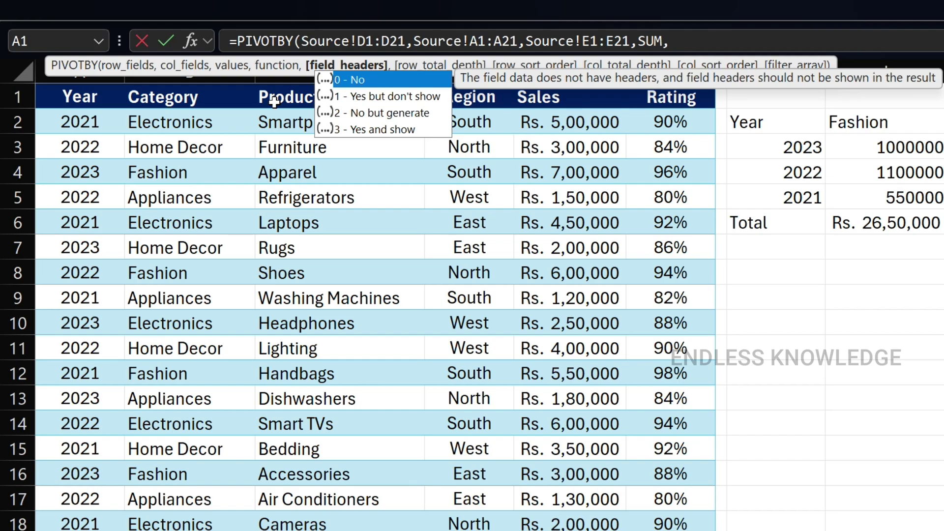
type("0")
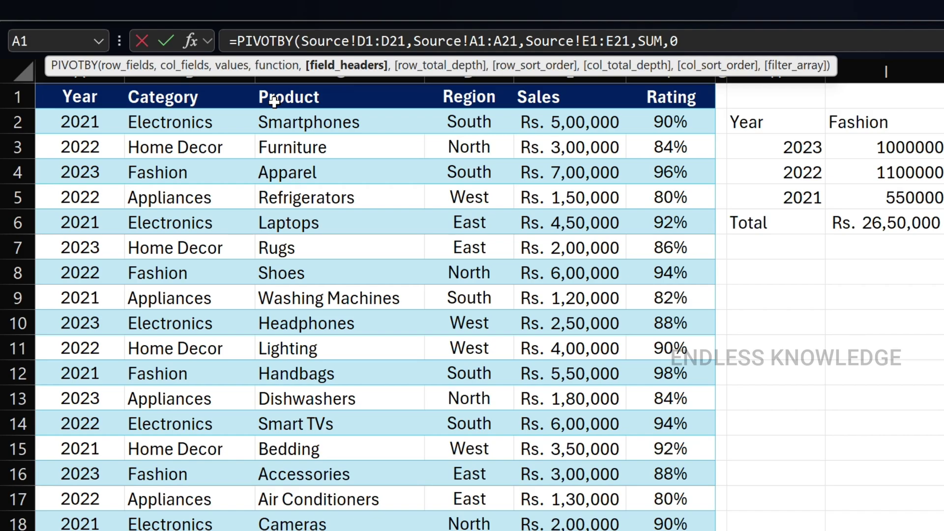
key("Return")
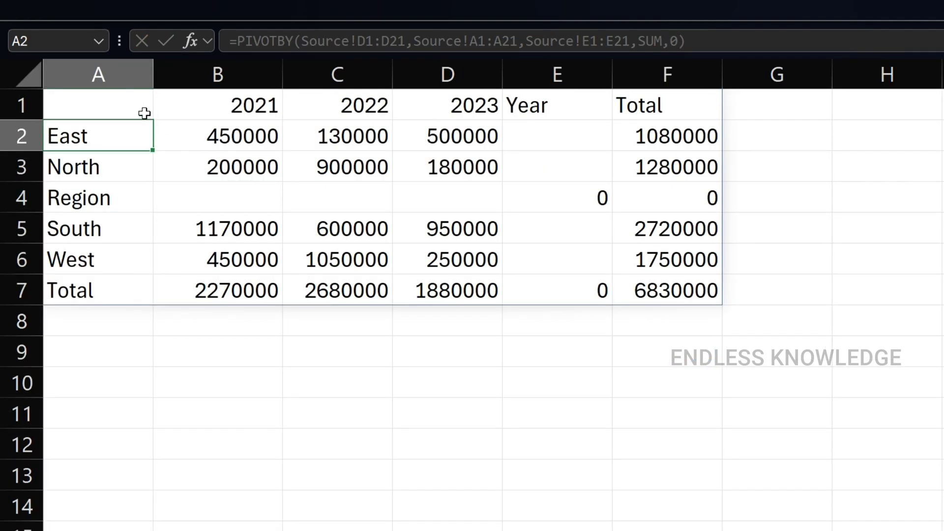
Change the field headers argument of the A1 PIVOTBY formula to 2 (No but generate)
left_click(127, 104)
double_click(134, 104)
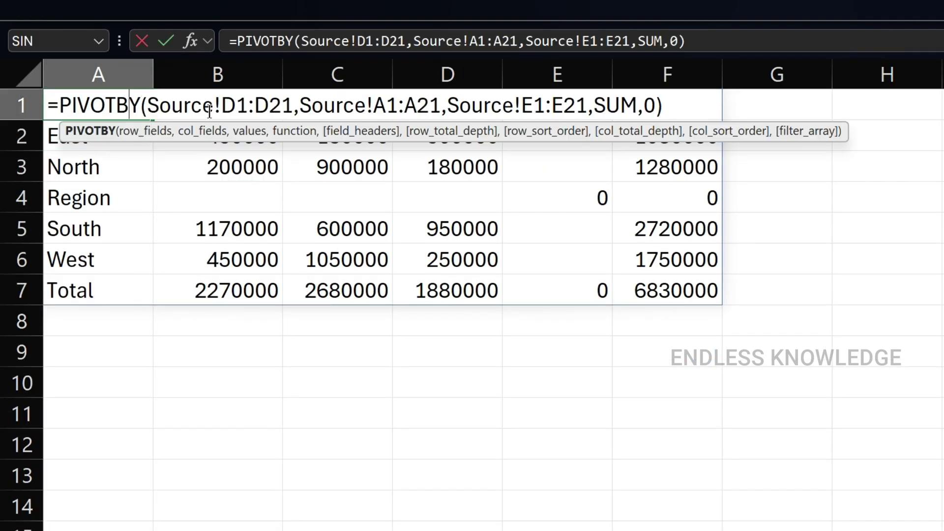
left_click(657, 105)
key("BackSpace")
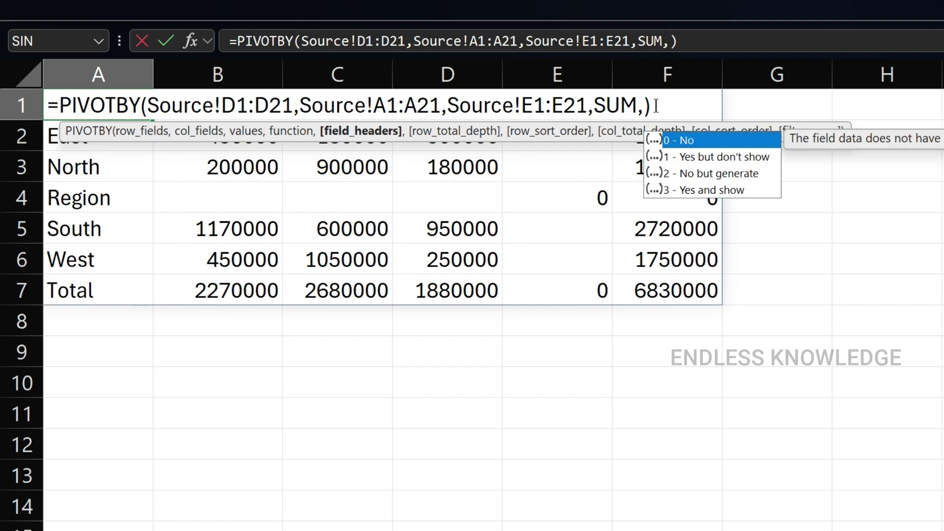
key("Down")
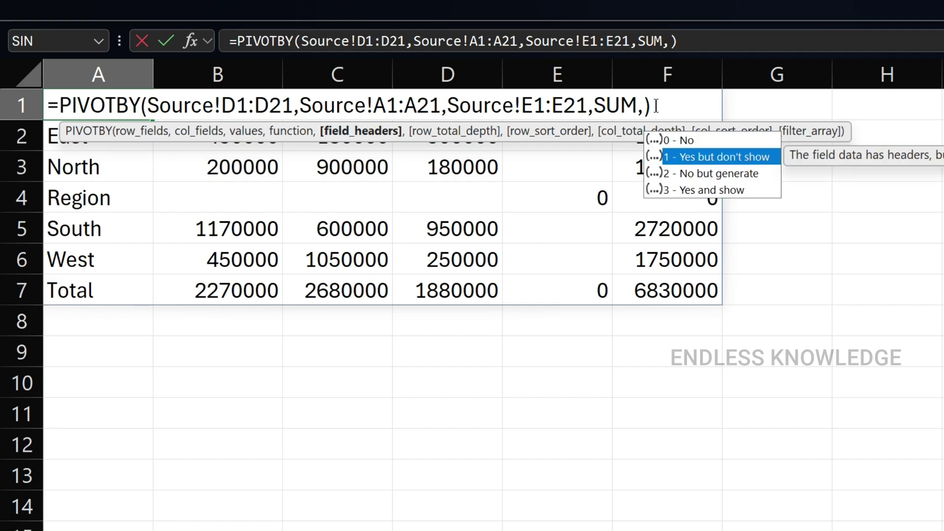
key("Down")
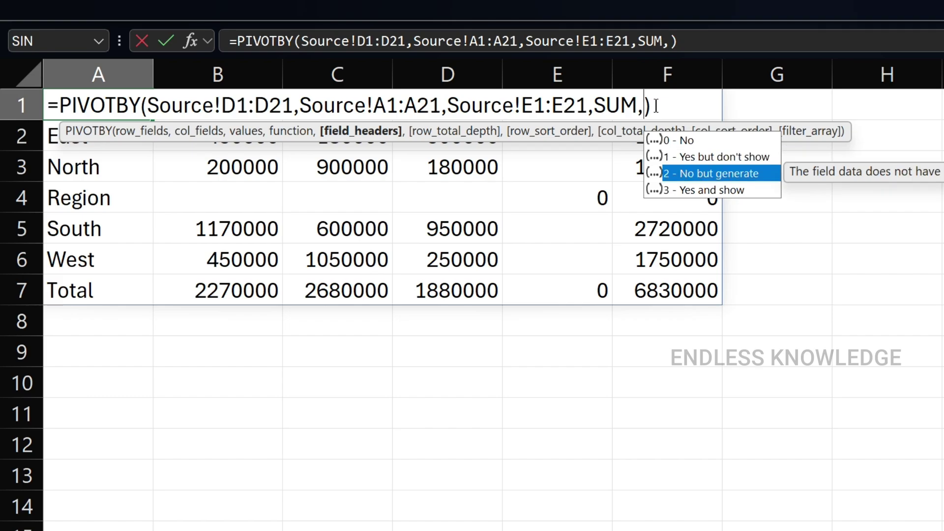
key("Tab")
key("Return")
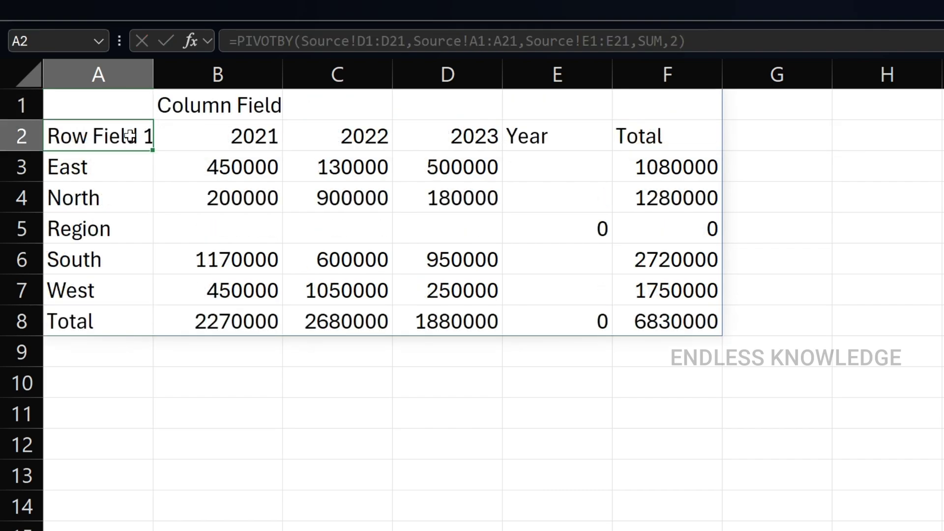
Set the field headers argument of the A1 PIVOTBY formula to 3 (Yes and show)
double_click(121, 110)
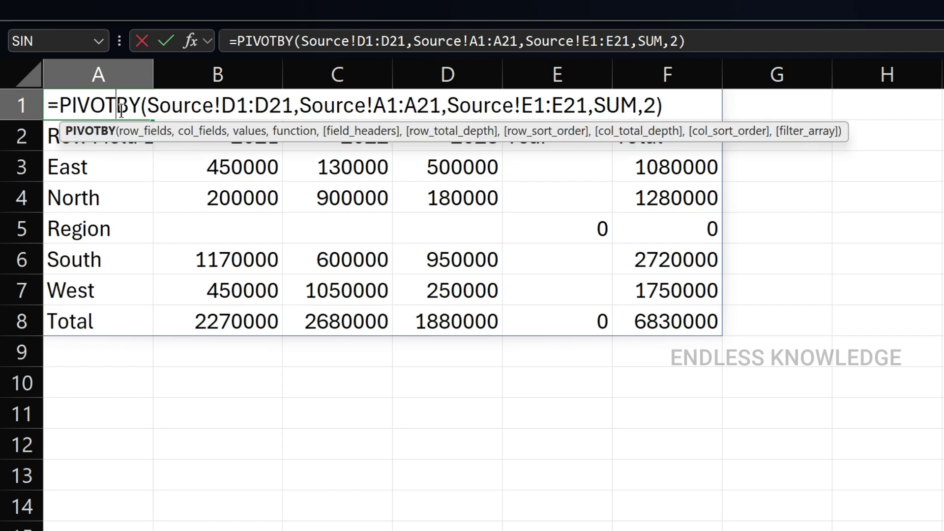
left_click(656, 104)
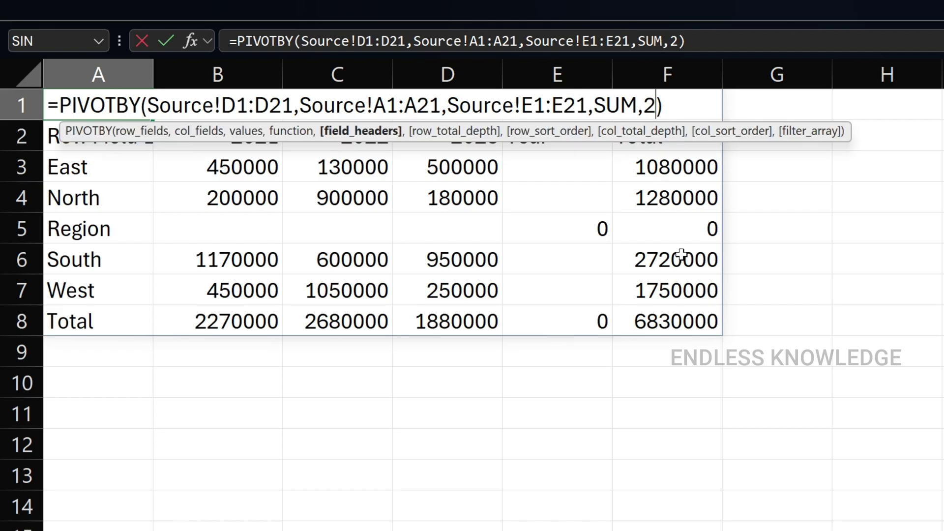
key("BackSpace")
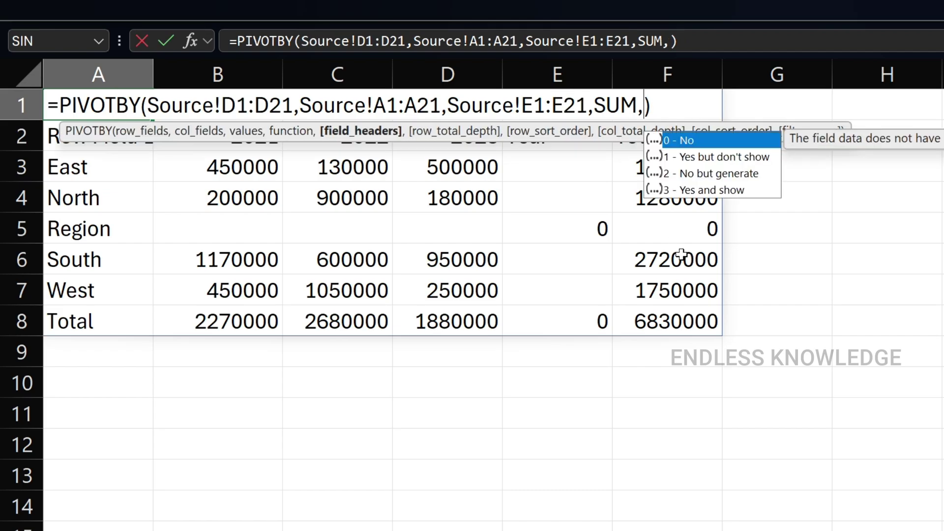
key("Down")
key("Down")
key("Down")
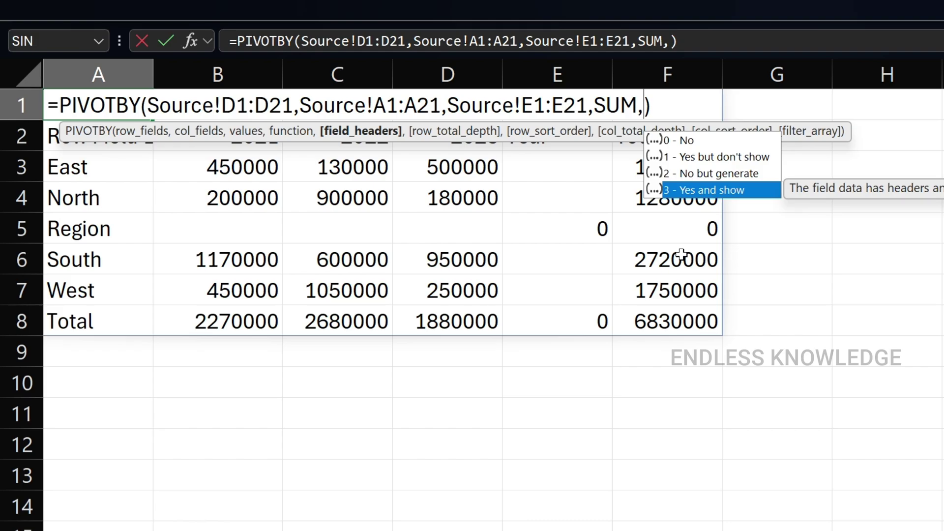
key("Tab")
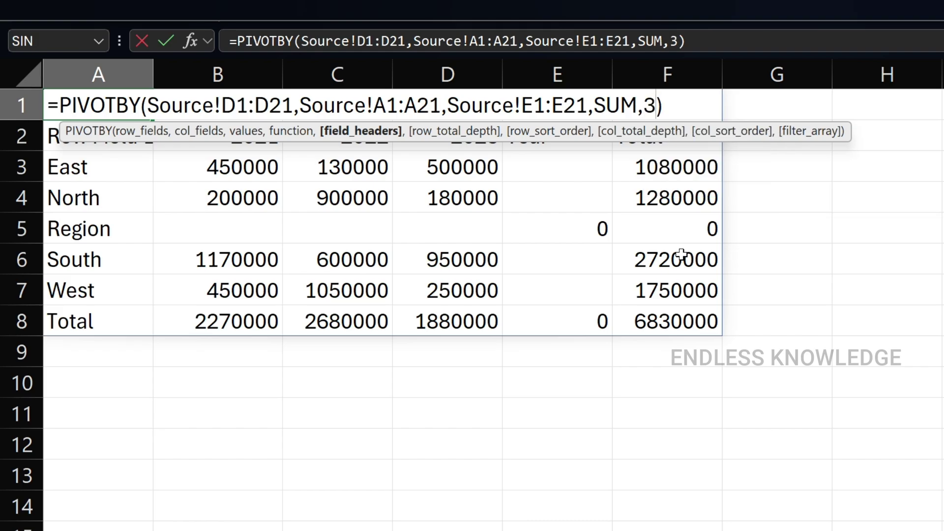
key("Return")
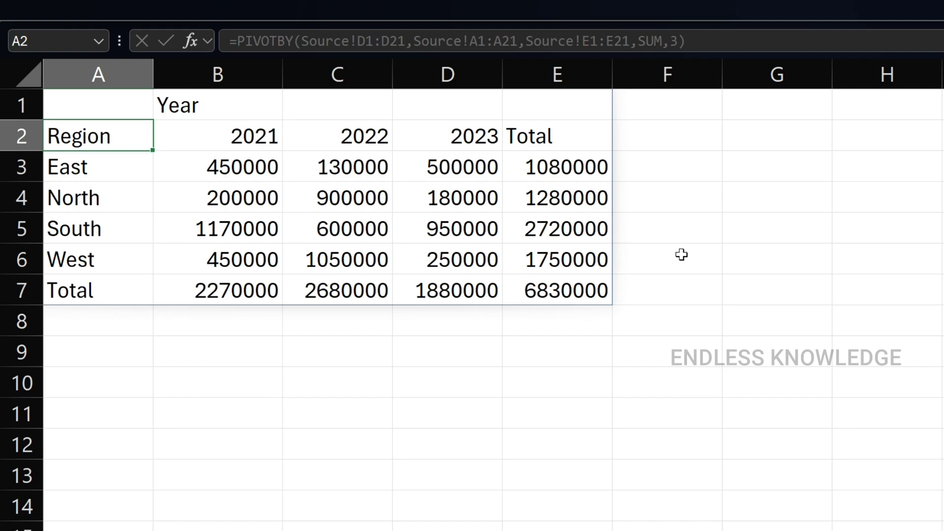
Examine the region labels and the Region and Year field headers in the PIVOTBY result
left_click_drag(106, 171, 108, 254)
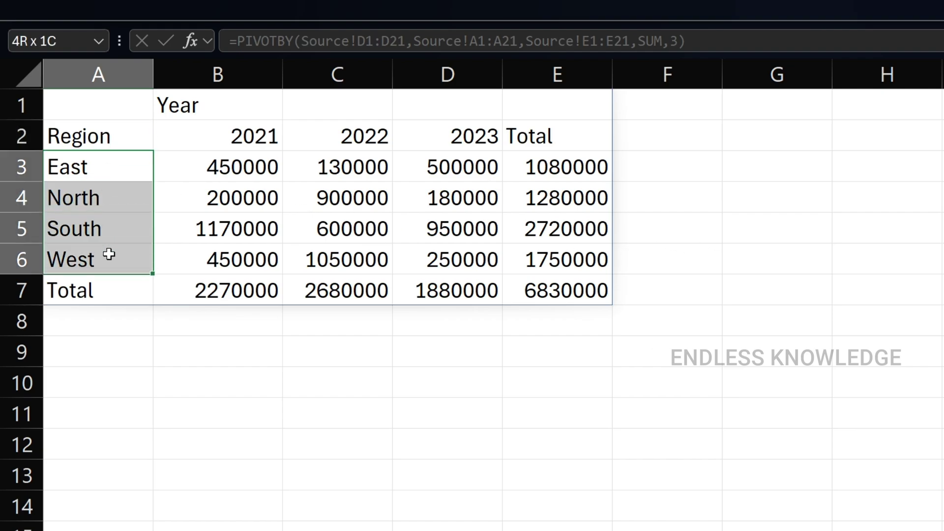
left_click(113, 137)
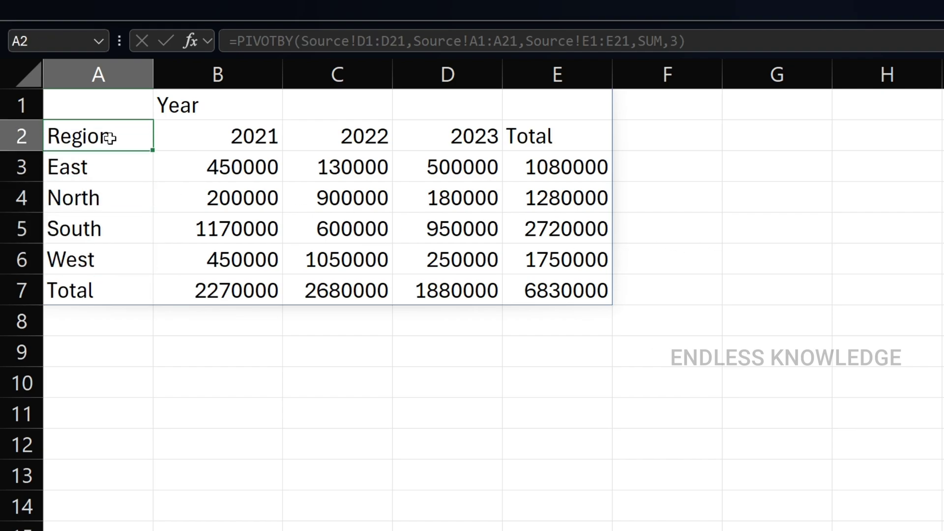
left_click(203, 104)
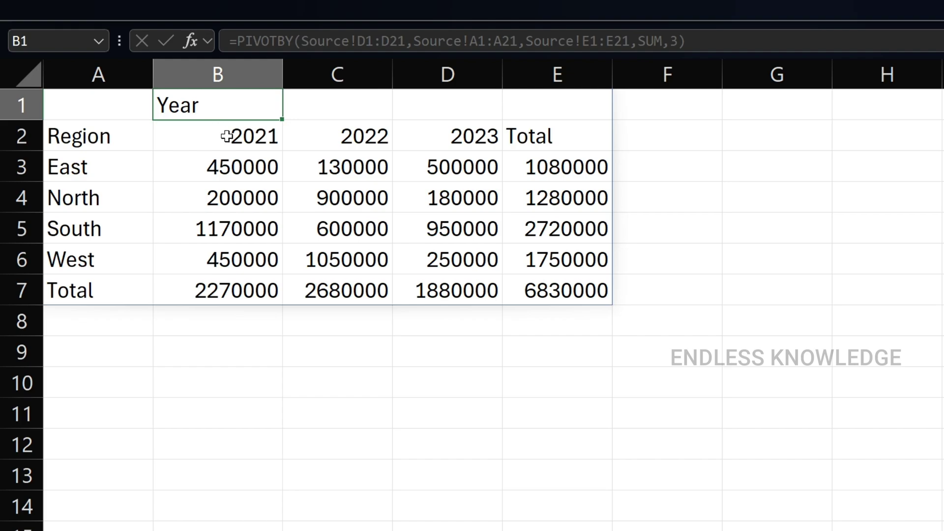
Examine the region labels, Year header, yearly values and totals in the PIVOTBY result
left_click(74, 167)
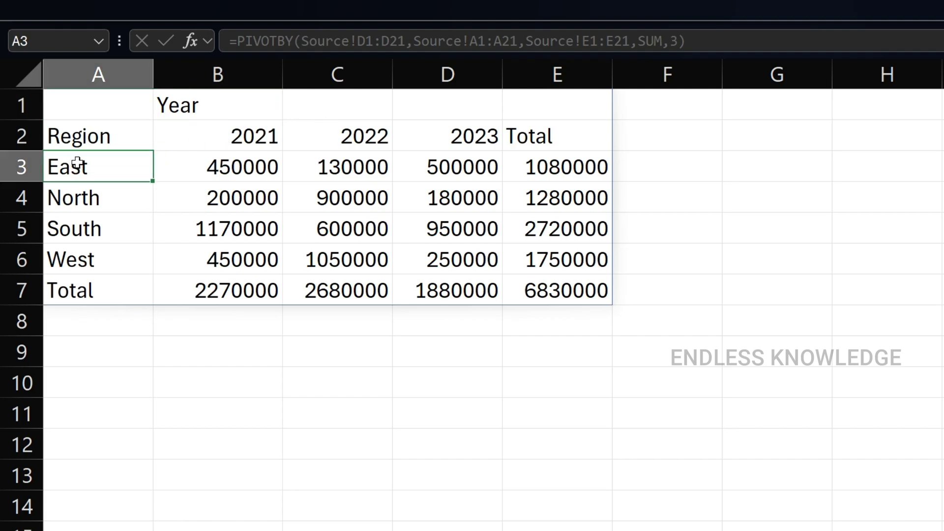
left_click(191, 101)
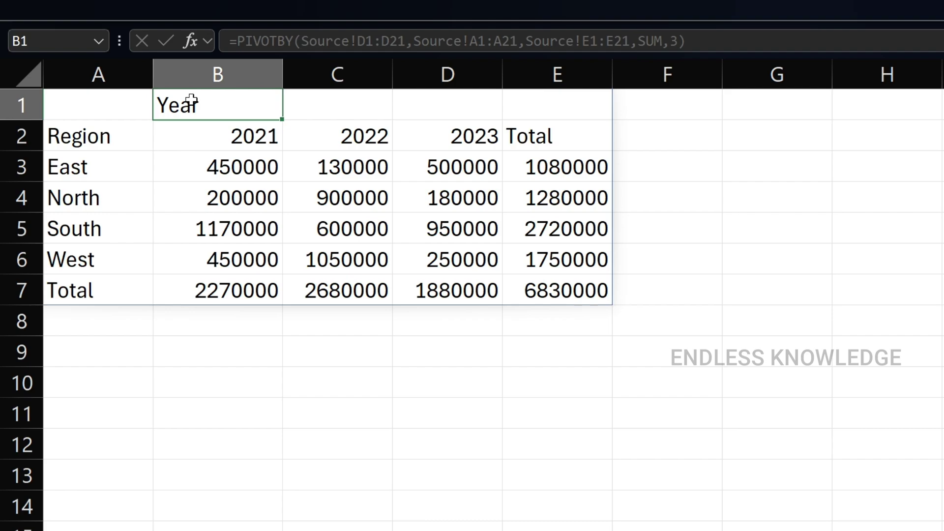
left_click_drag(113, 110, 487, 260)
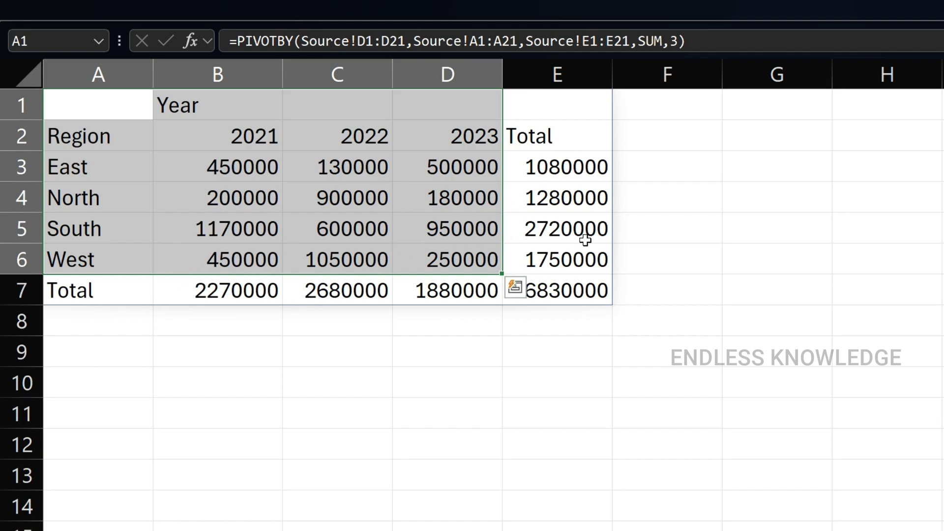
left_click(429, 206)
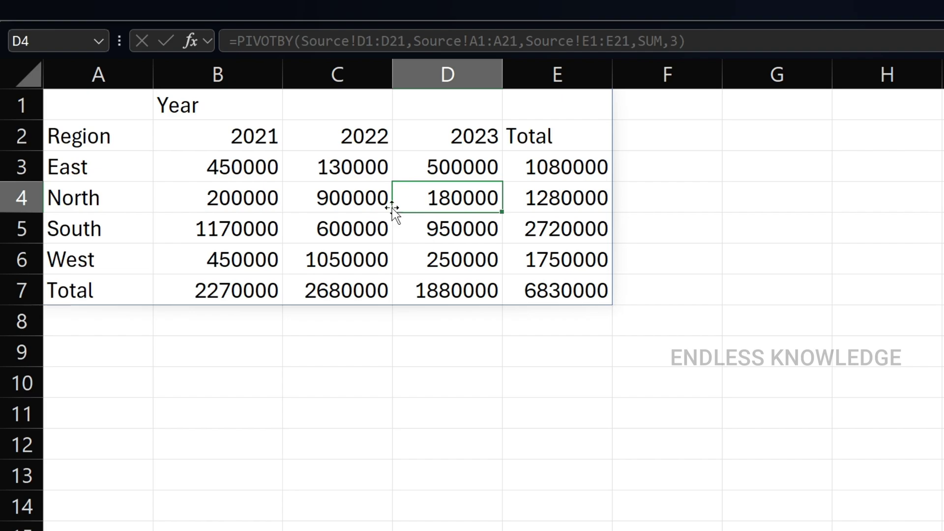
left_click(321, 289)
left_click(586, 139)
Add a row total depth argument of 0 (No totals) to the A1 PIVOTBY formula
double_click(117, 104)
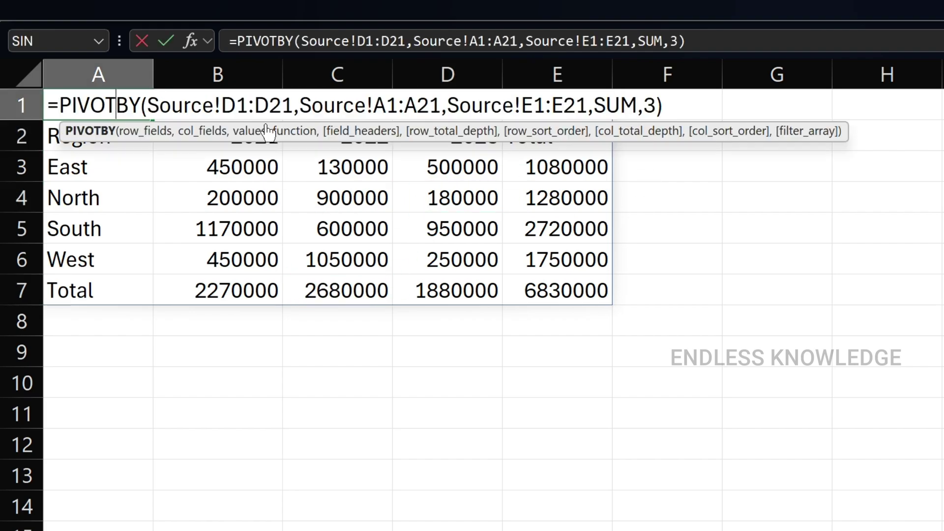
left_click(655, 107)
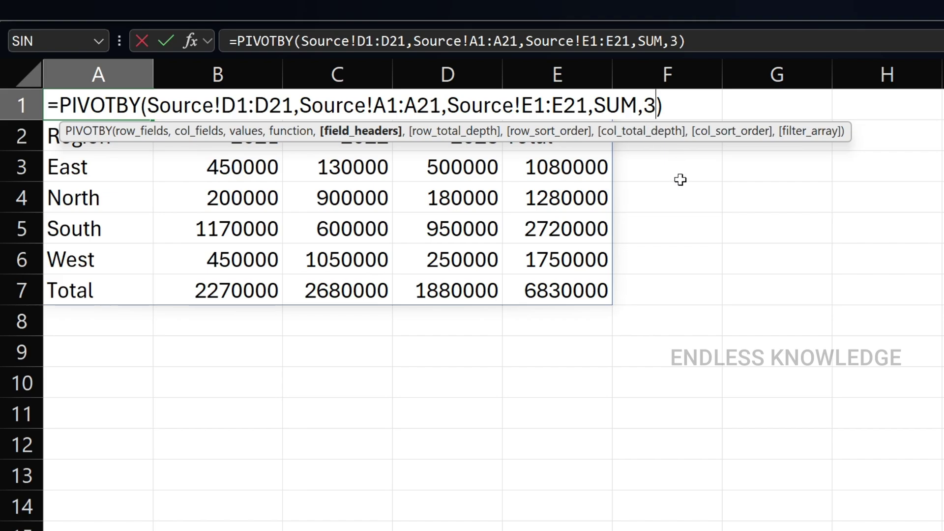
type(",")
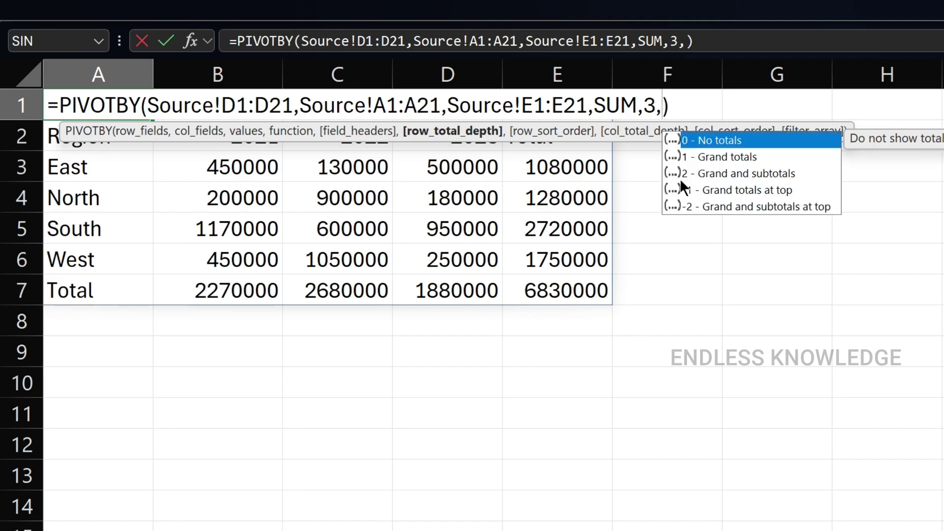
double_click(755, 140)
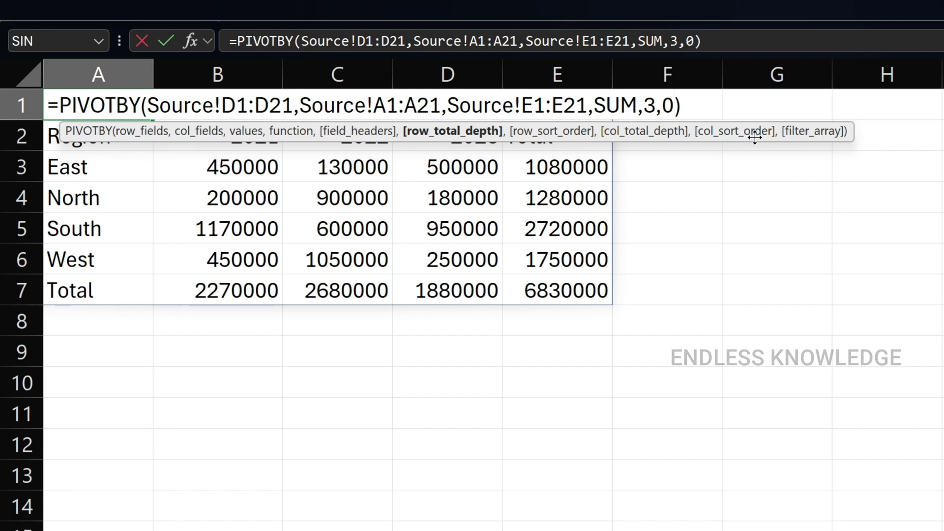
key("Return")
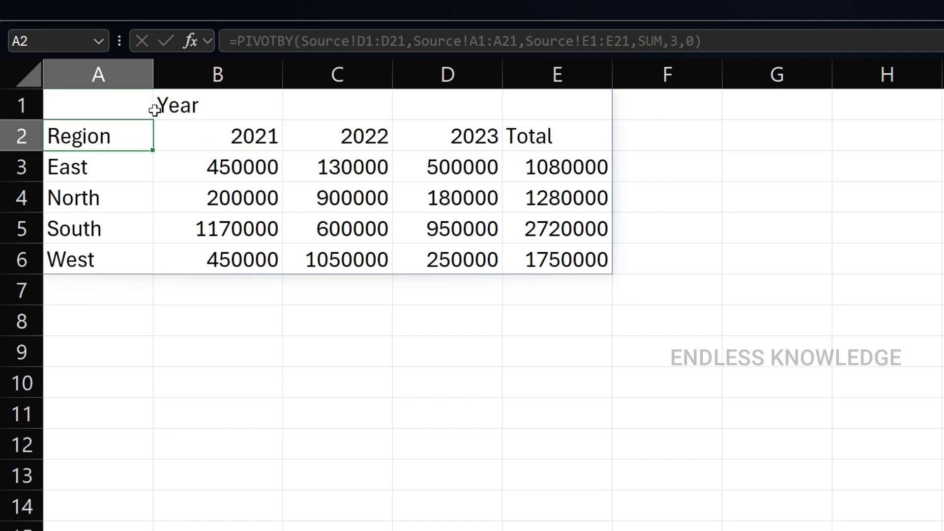
Change the row total depth argument of the A1 PIVOTBY formula to -1 (Grand totals at top) and check the Total row
left_click(147, 105)
double_click(147, 105)
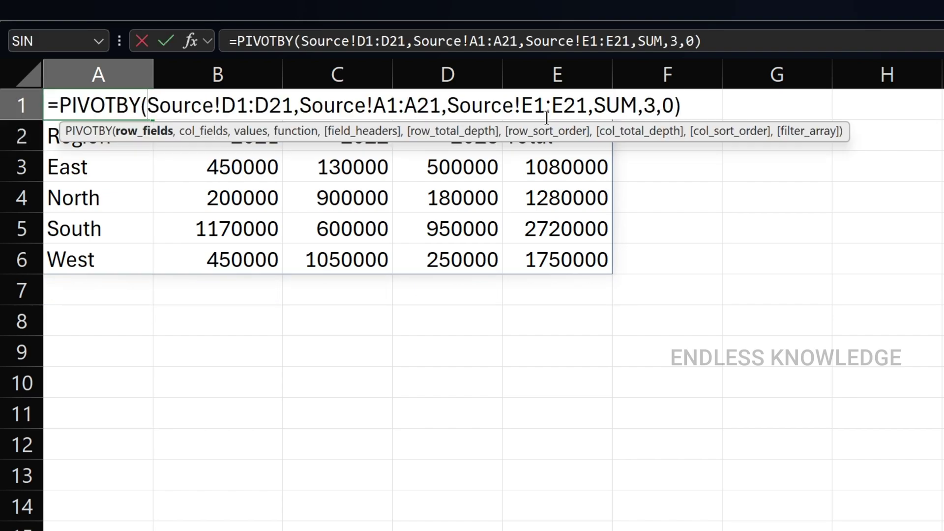
left_click(677, 105)
key("BackSpace")
key("Down")
key("Tab")
key("BackSpace")
key("Down")
key("Down")
key("Down")
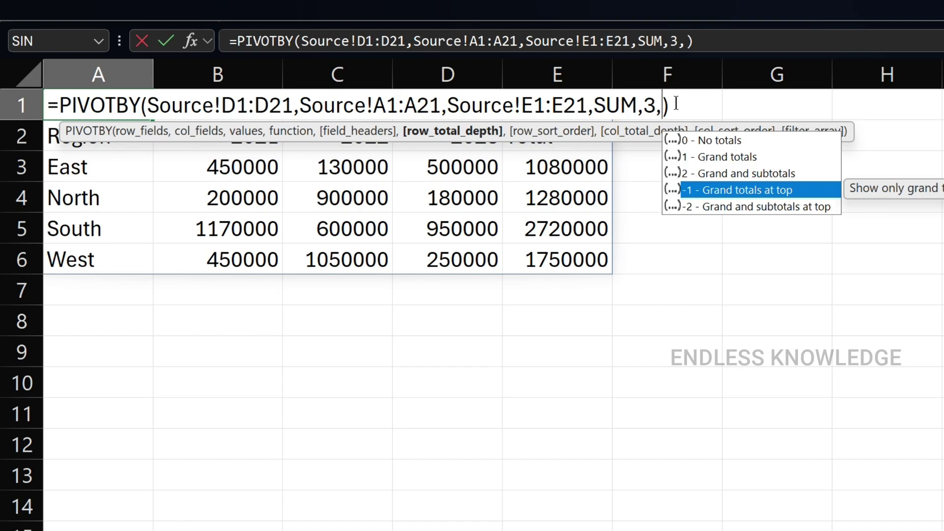
key("Tab")
key("Return")
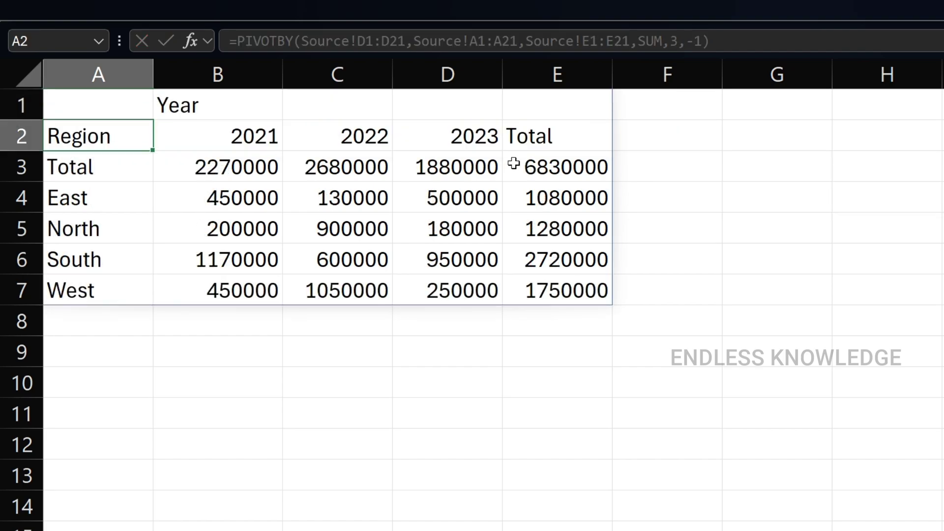
left_click_drag(84, 168, 522, 164)
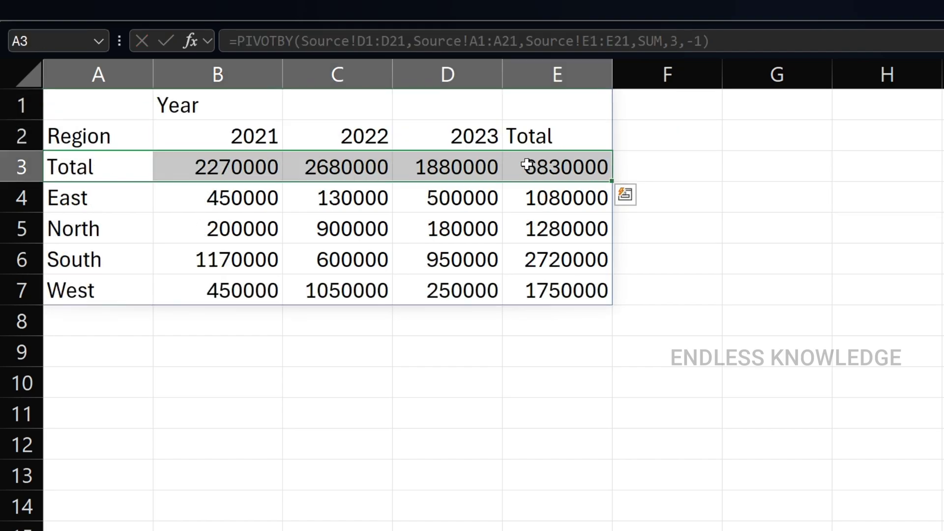
Try a row total depth of 2 (Grand and subtotals) in the A1 PIVOTBY formula with its single row field
double_click(116, 105)
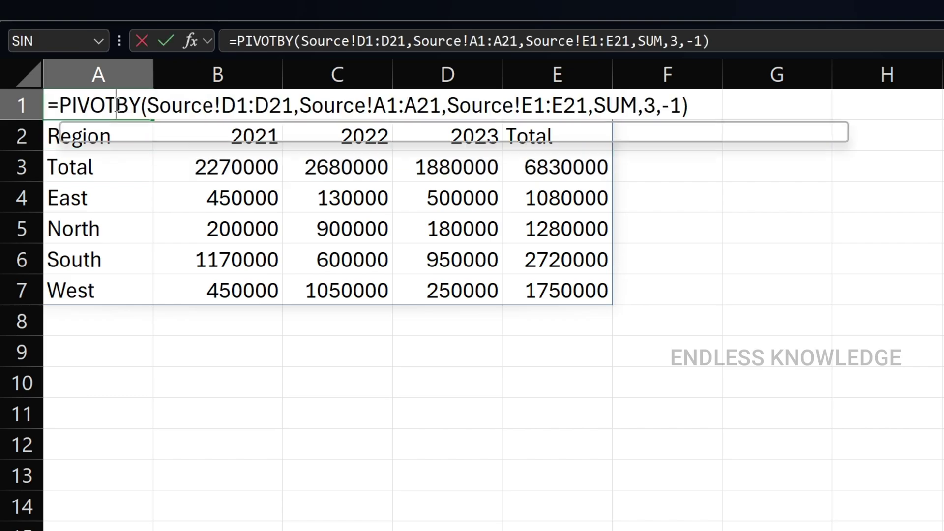
left_click(681, 107)
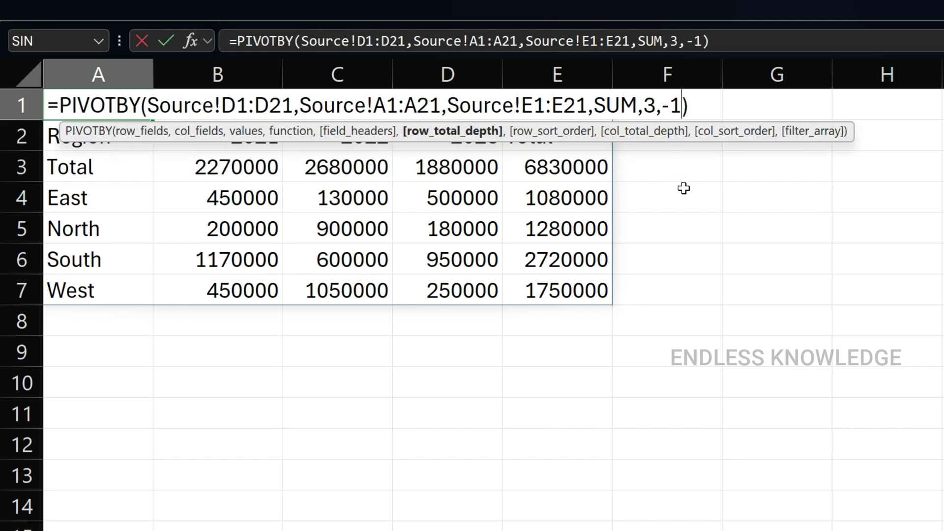
key("BackSpace")
key("BackSpace")
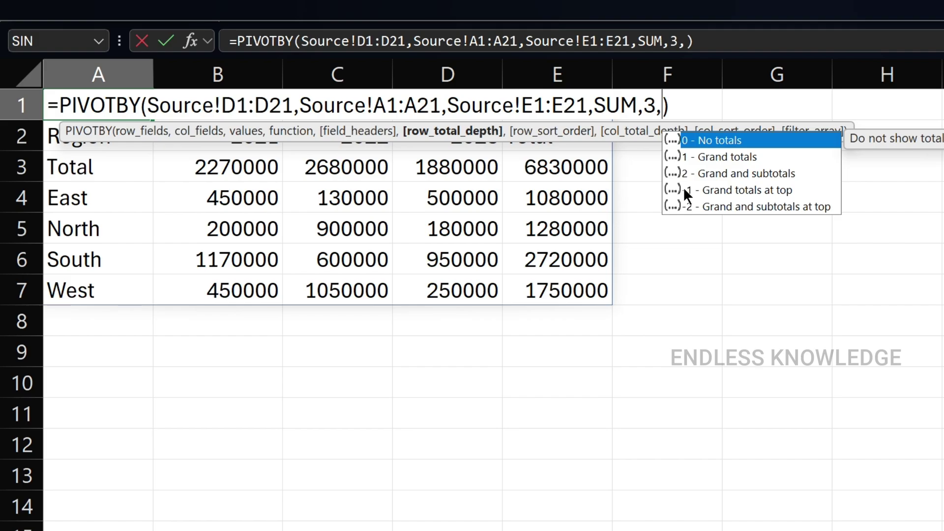
key("Down")
key("Down")
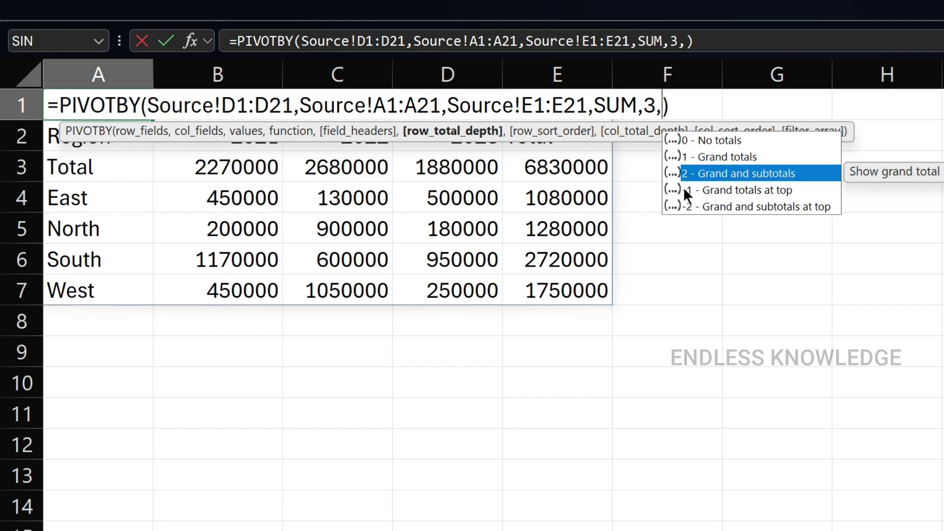
key("Tab")
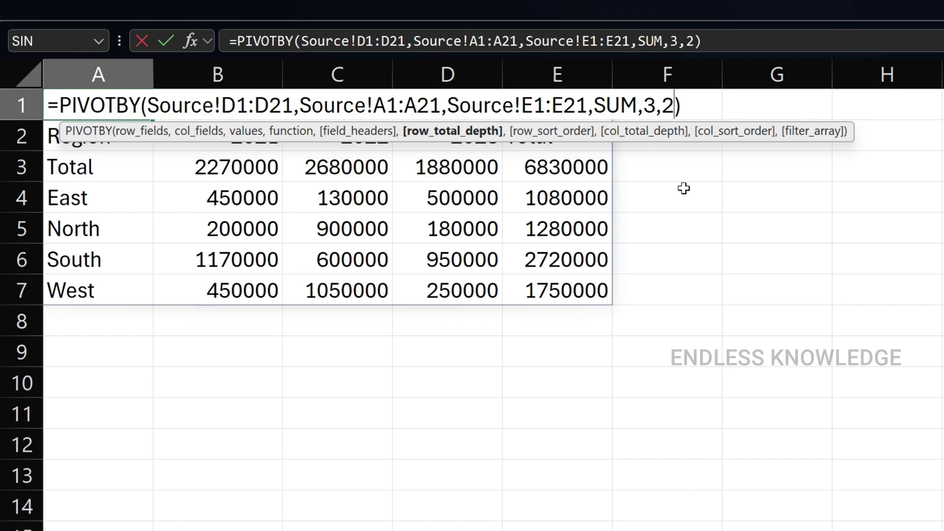
key("Return")
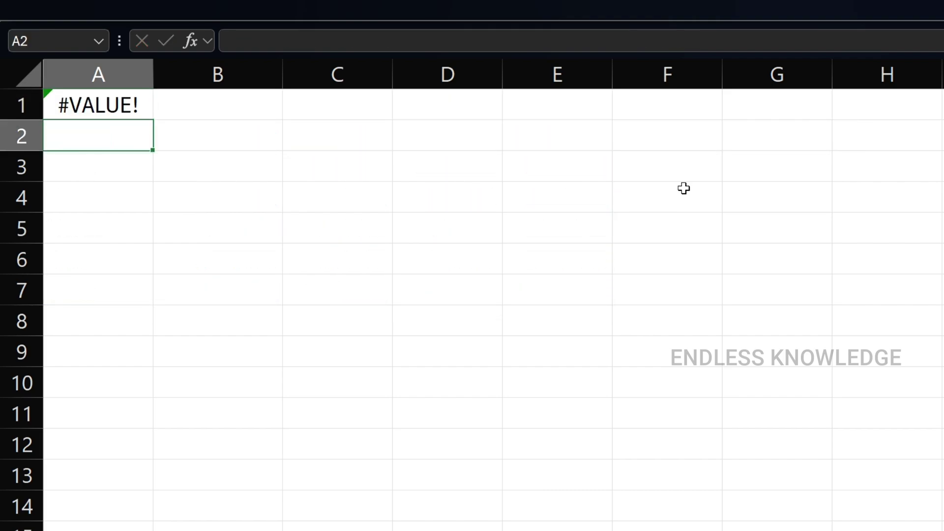
key("Up")
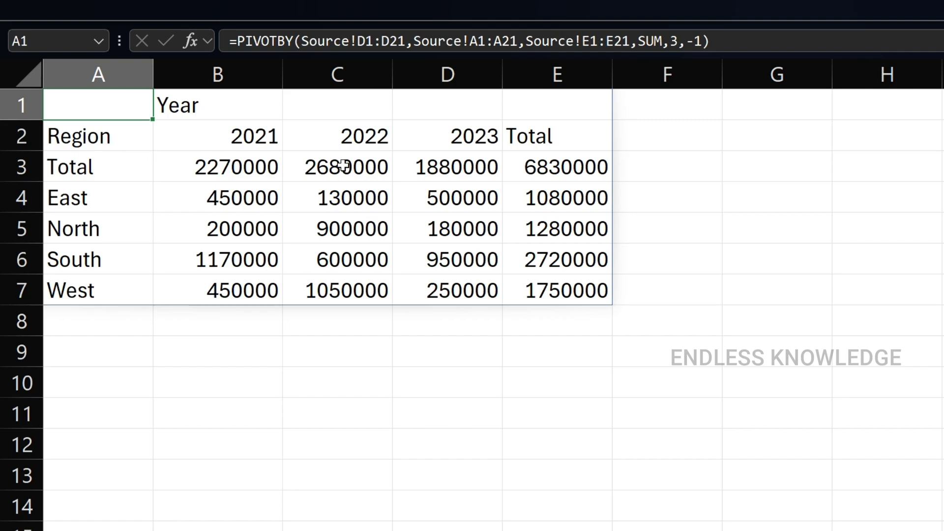
Change the PIVOTBY row fields to Source!A1:B21 (Year and Category) and the column fields to Source!D1:D21 (Region)
double_click(97, 101)
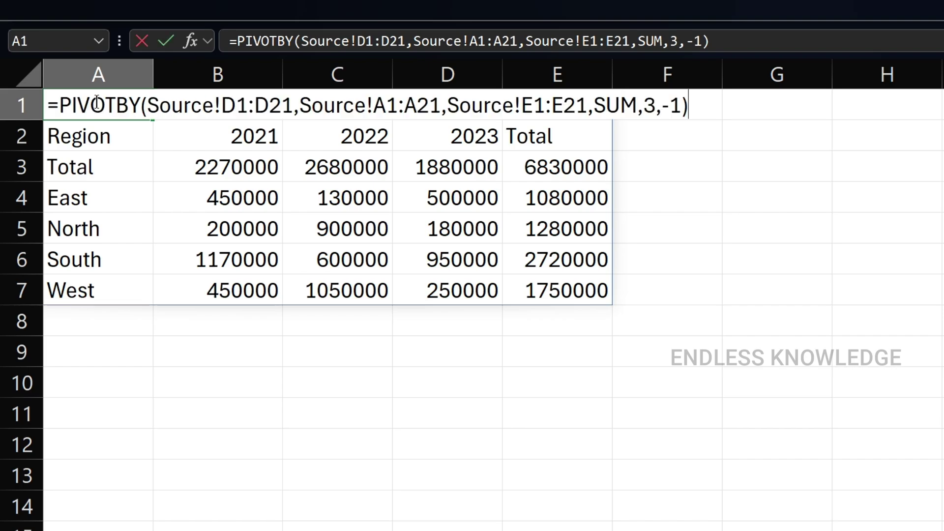
left_click_drag(148, 104, 293, 104)
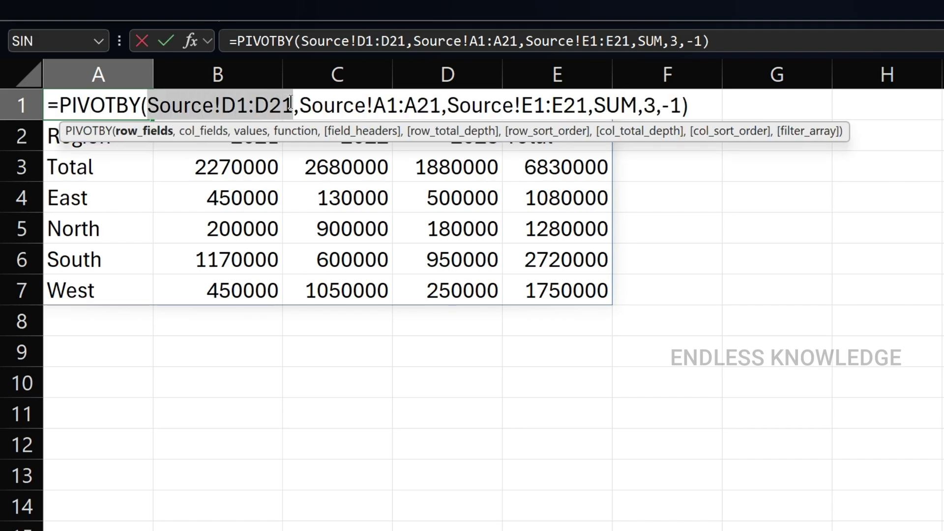
key("ctrl+Page_Up")
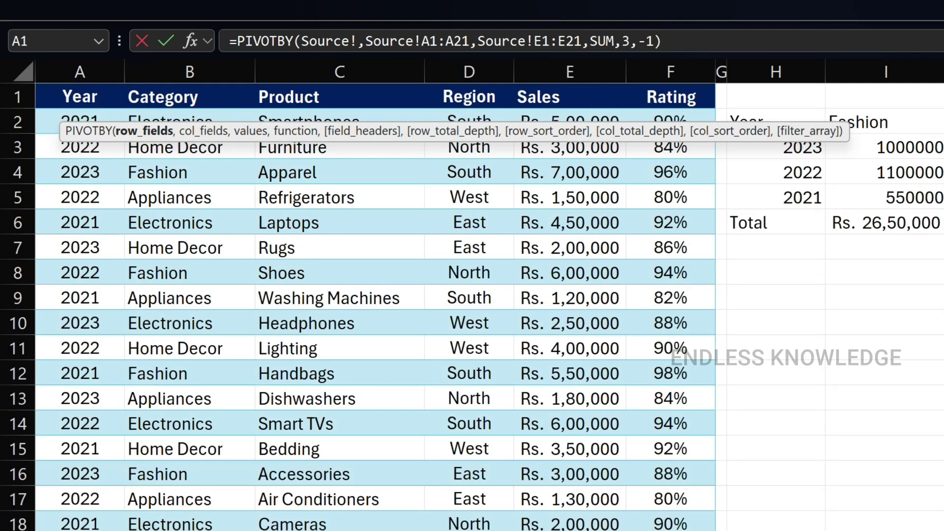
left_click_drag(88, 95, 250, 528)
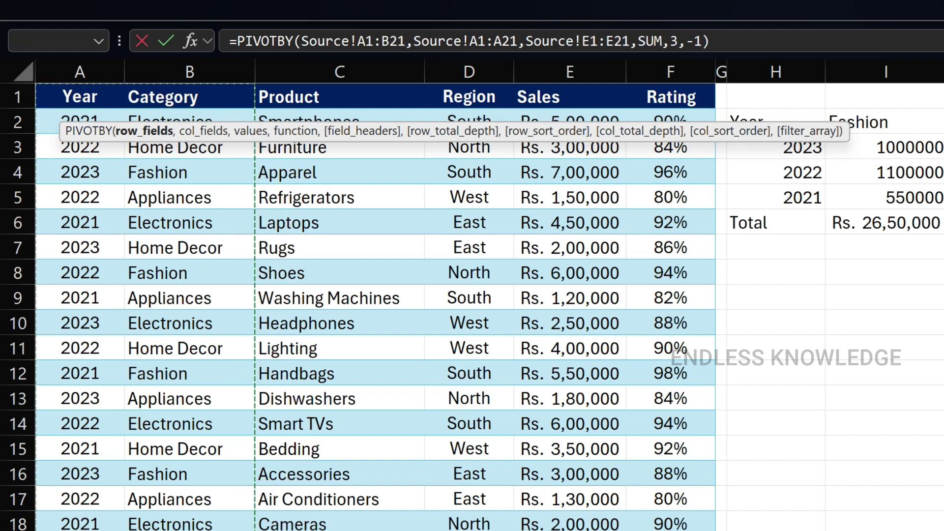
left_click(414, 41)
left_click_drag(414, 39, 519, 39)
left_click_drag(491, 102, 492, 530)
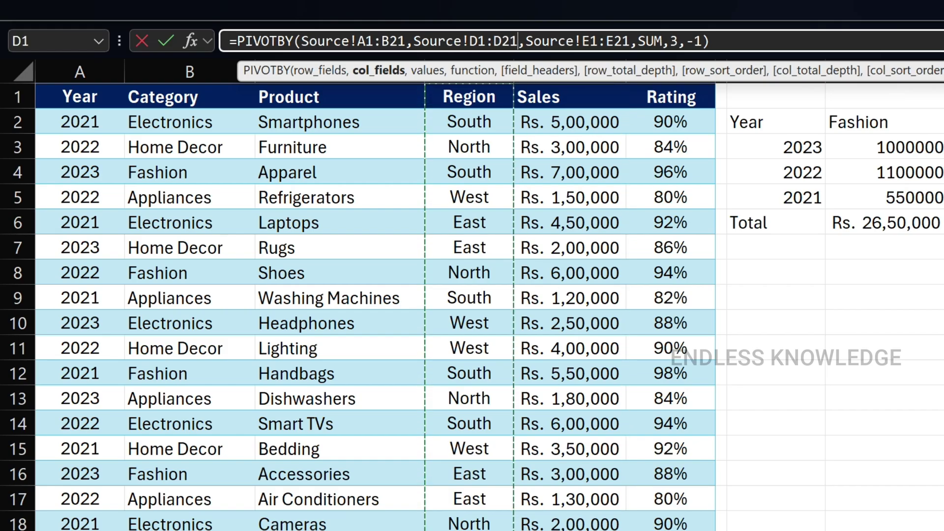
left_click(732, 30)
key("Return")
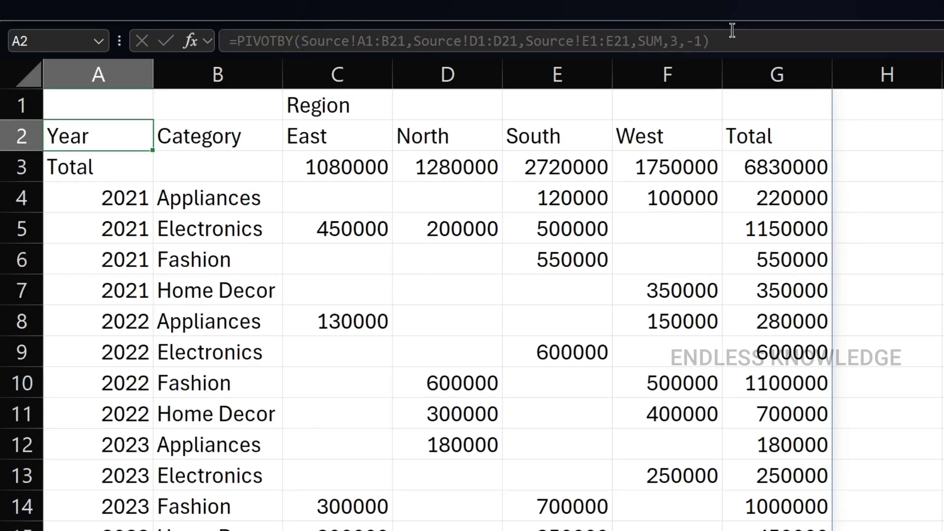
Set the row total depth argument of the two-row-field PIVOTBY formula to 2 (Grand and subtotals)
left_click(131, 105)
double_click(131, 105)
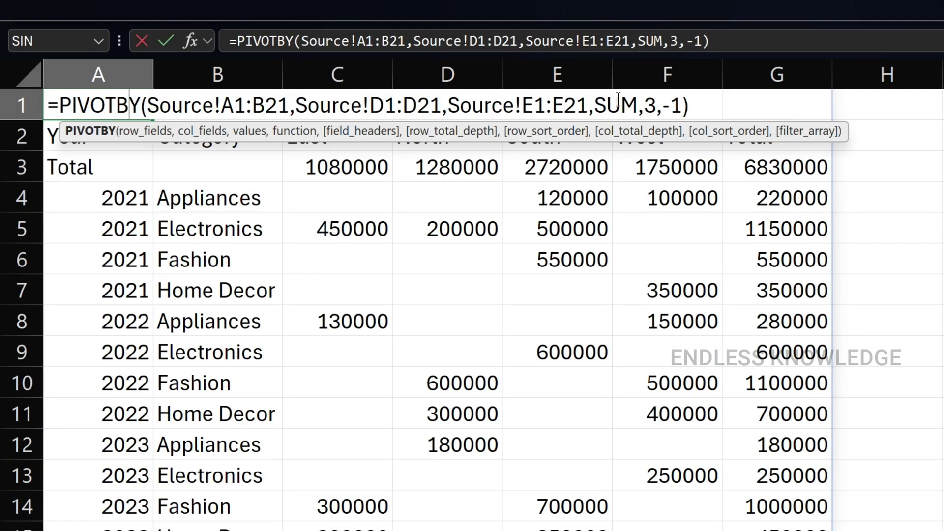
left_click(680, 103)
key("BackSpace")
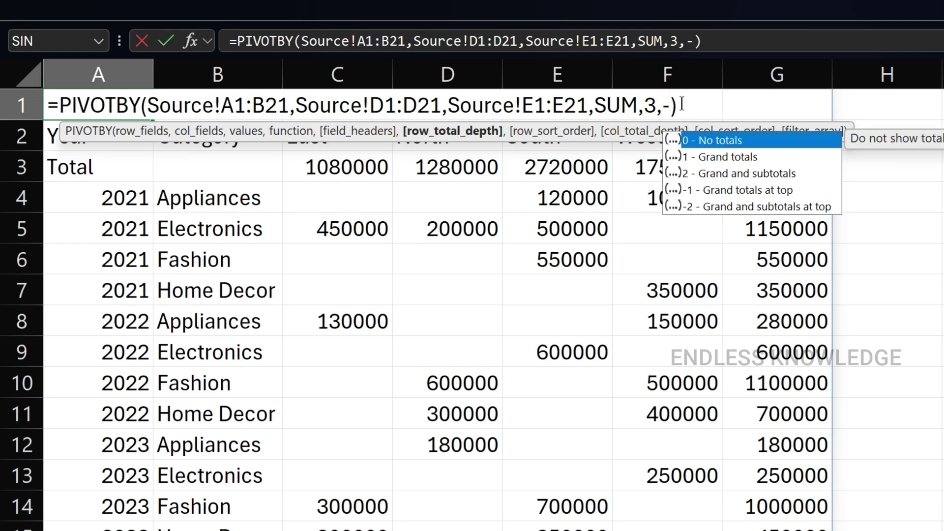
key("Down")
key("Down")
key("BackSpace")
key("Down")
key("Down")
key("Tab")
key("Return")
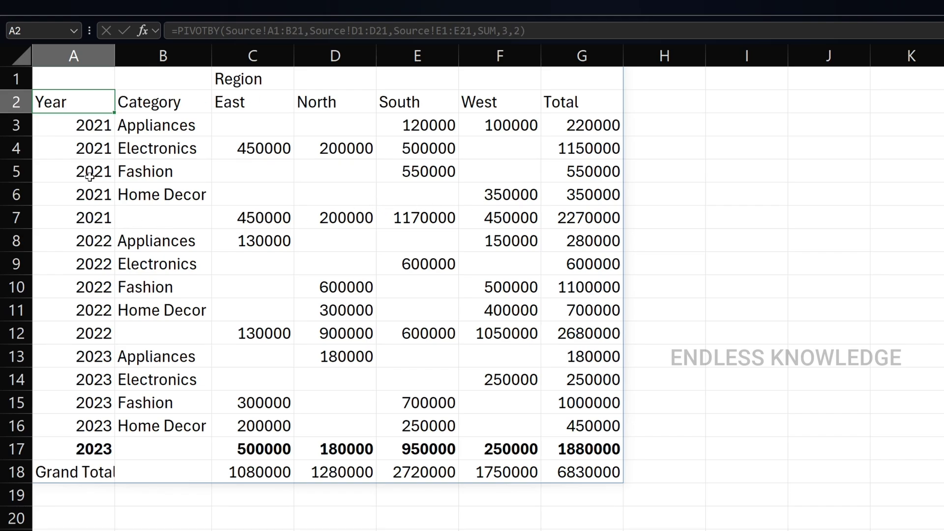
Bold the 2021 and 2022 subtotal rows in A7:G7 and A12:G12, and check the 2023 subtotal, Grand Total row and Total column
left_click_drag(86, 220, 540, 218)
key("ctrl+b")
left_click_drag(87, 333, 547, 331)
key("ctrl+b")
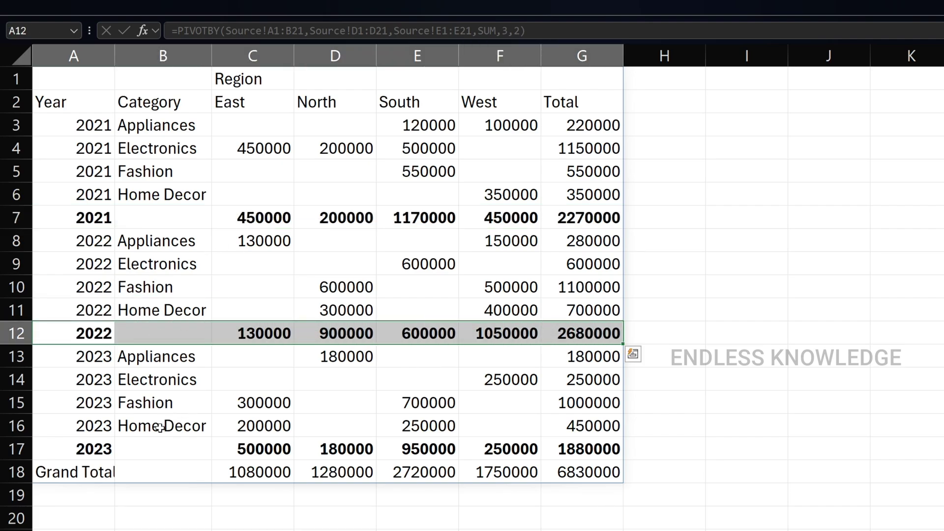
left_click_drag(91, 450, 424, 443)
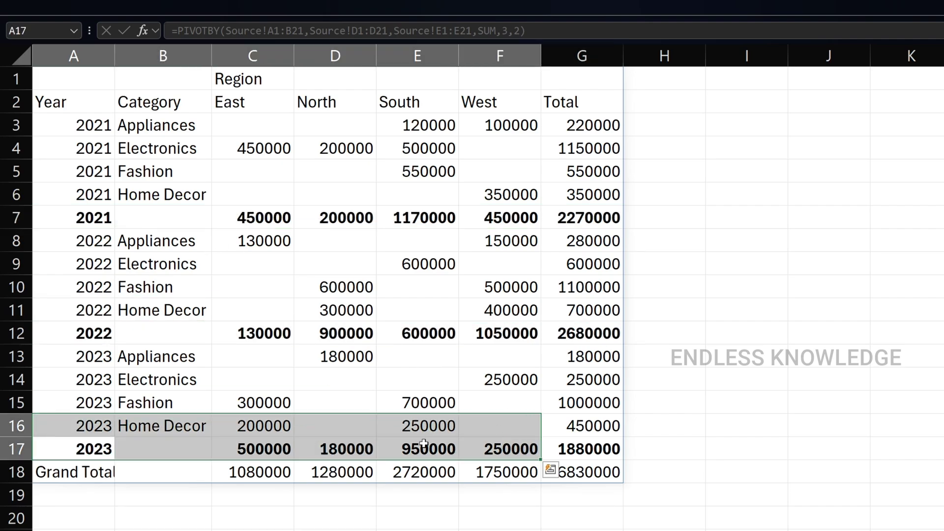
left_click(76, 479)
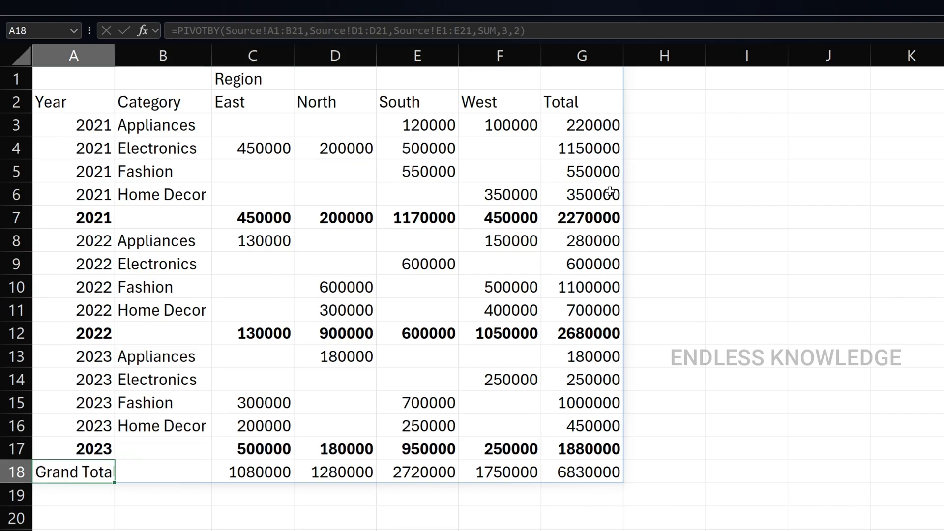
left_click(603, 116)
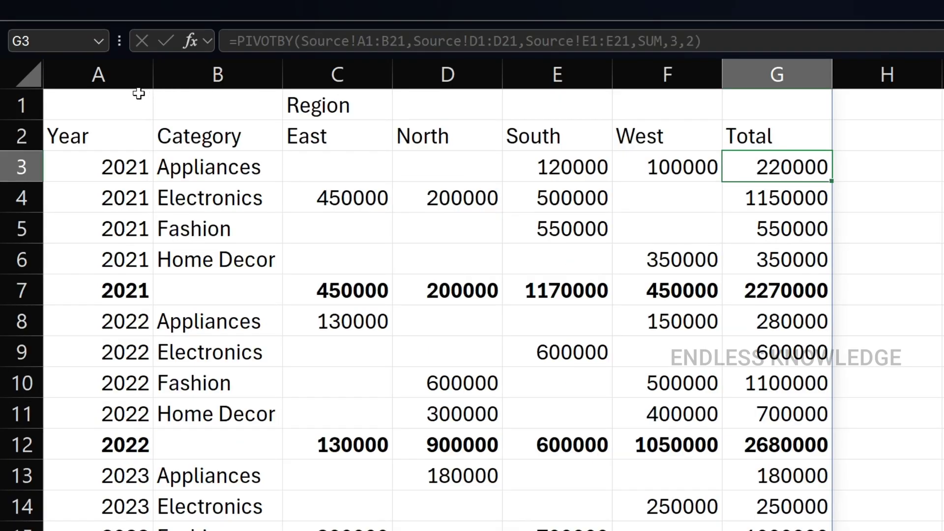
Set the column total depth of the A1 PIVOTBY formula to 0 (No totals), leaving the row sort order empty
double_click(81, 78)
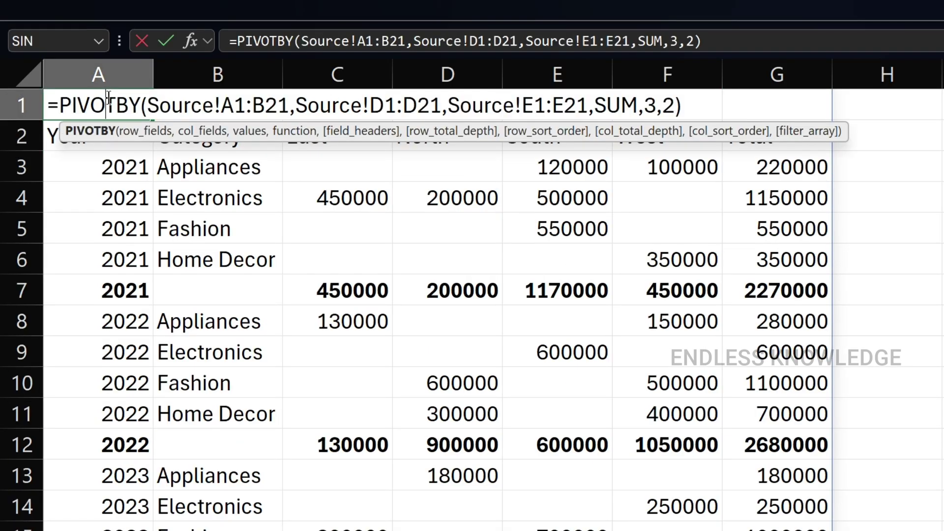
left_click(674, 103)
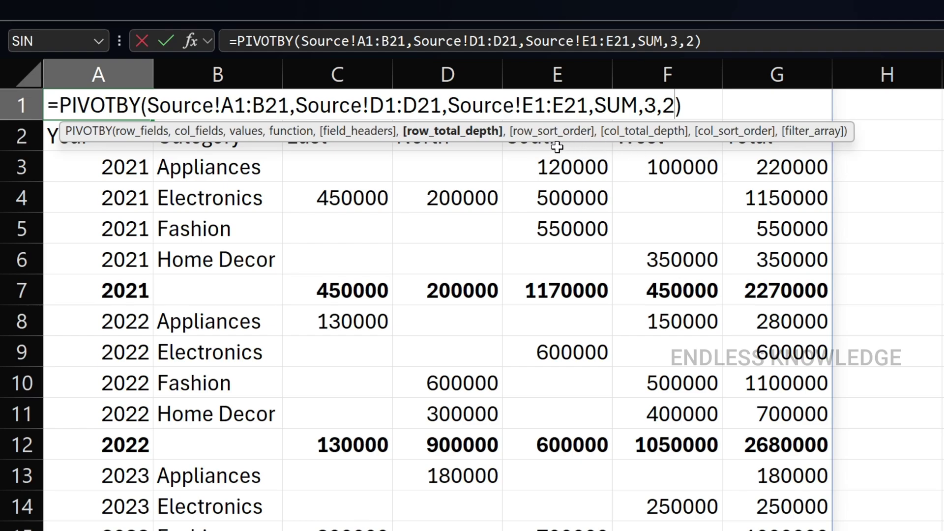
type(",")
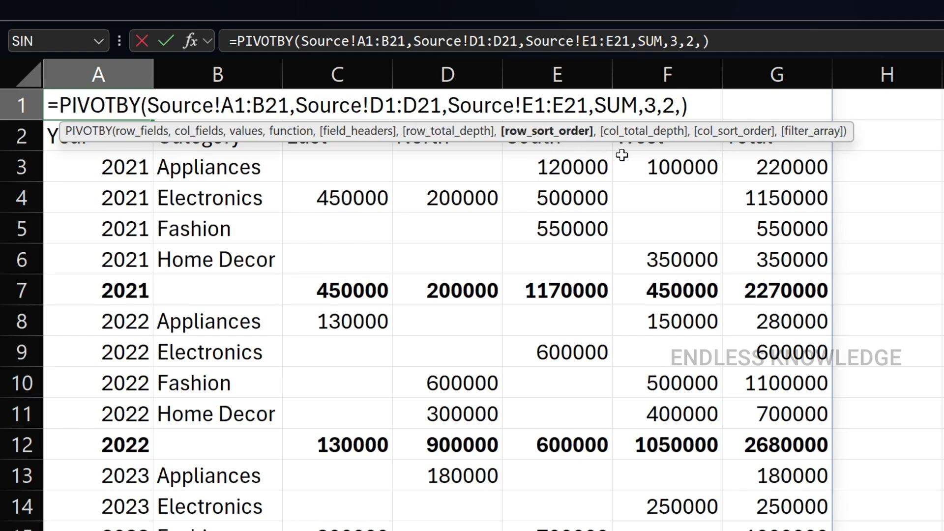
type(",")
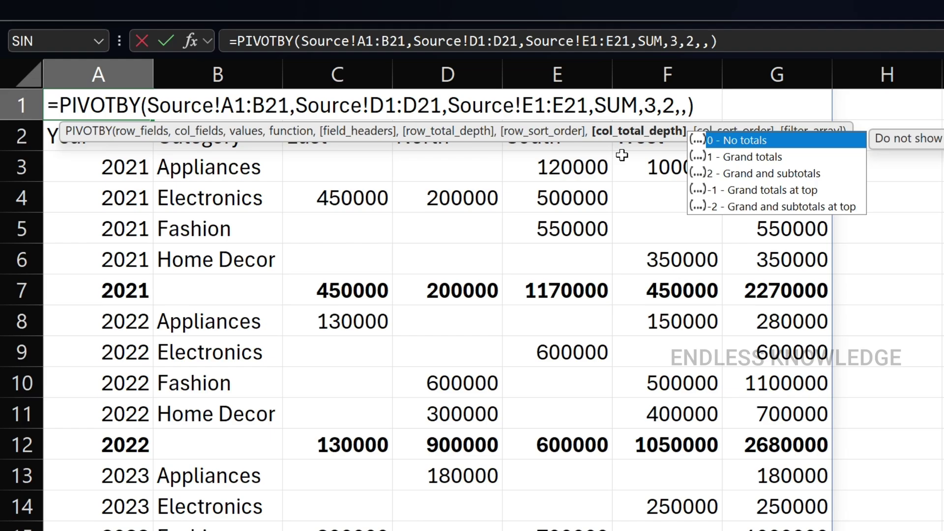
type("0")
key("Return")
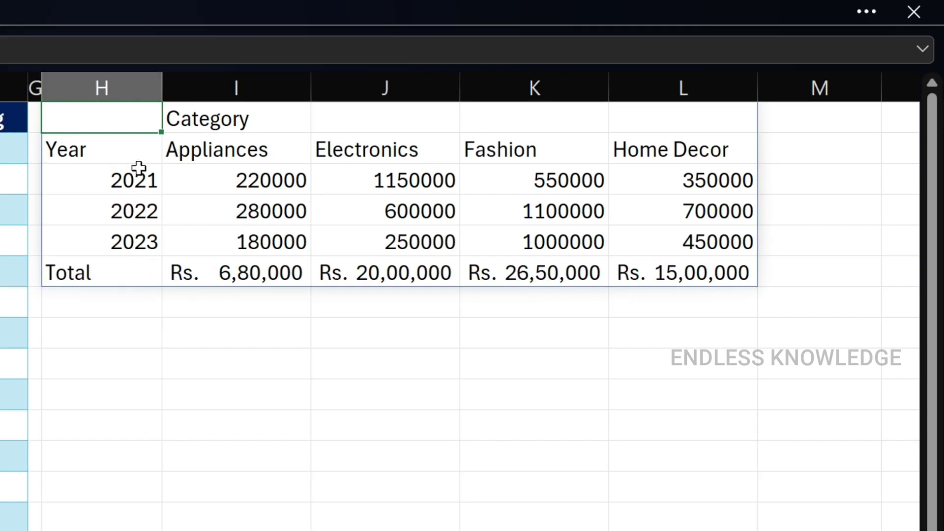
Set the row sort order of the H1 PIVOTBY formula to -1 for descending years, and check the Year values in the output
double_click(131, 118)
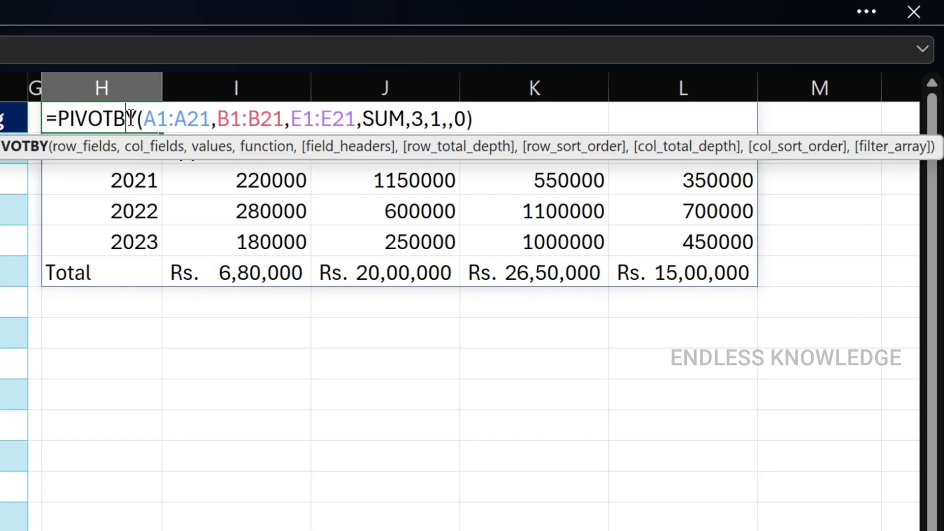
left_click(436, 122)
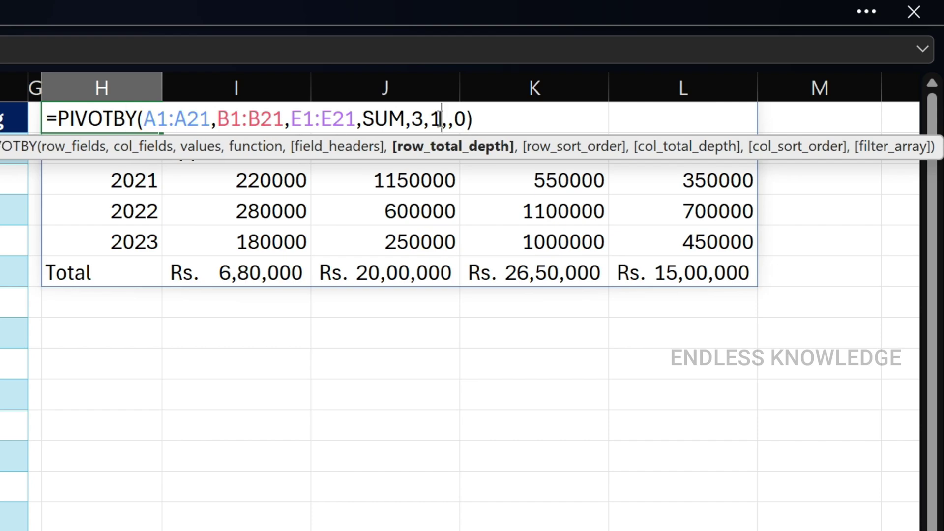
left_click(447, 118)
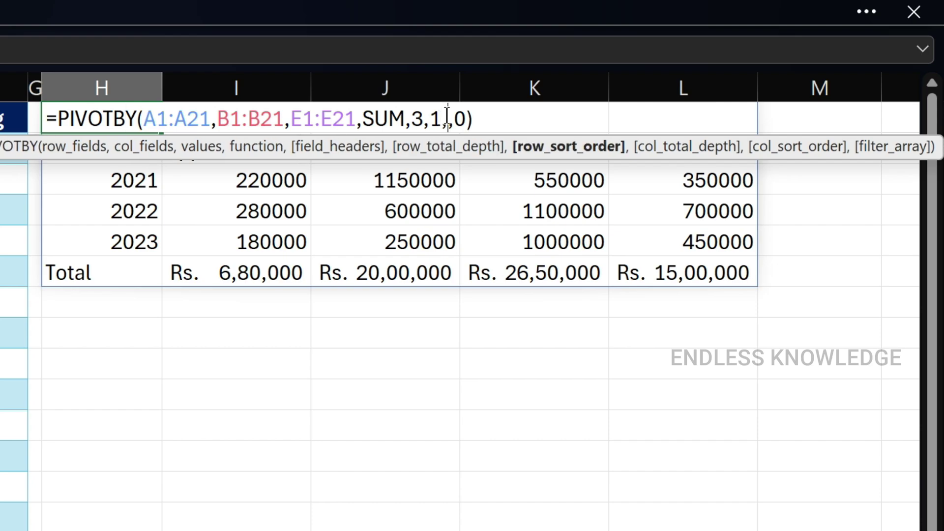
key("BackSpace")
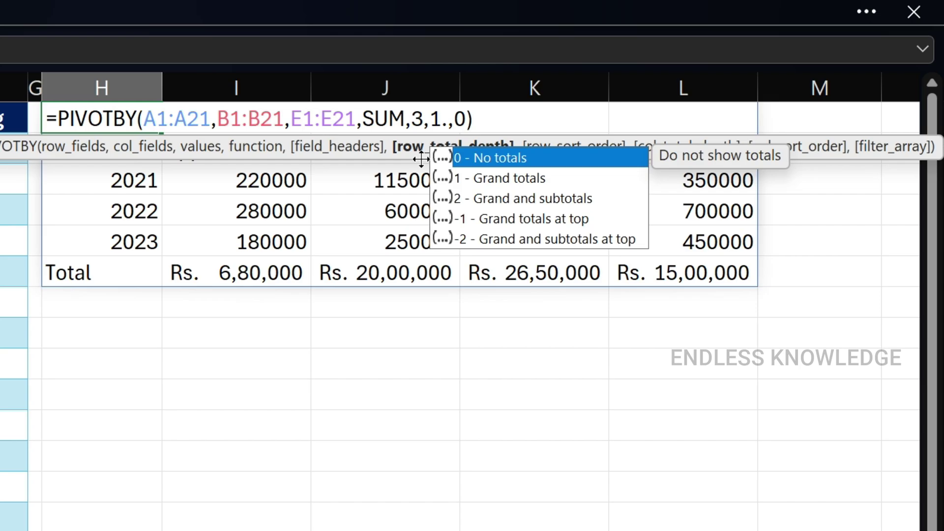
key("BackSpace")
type(",")
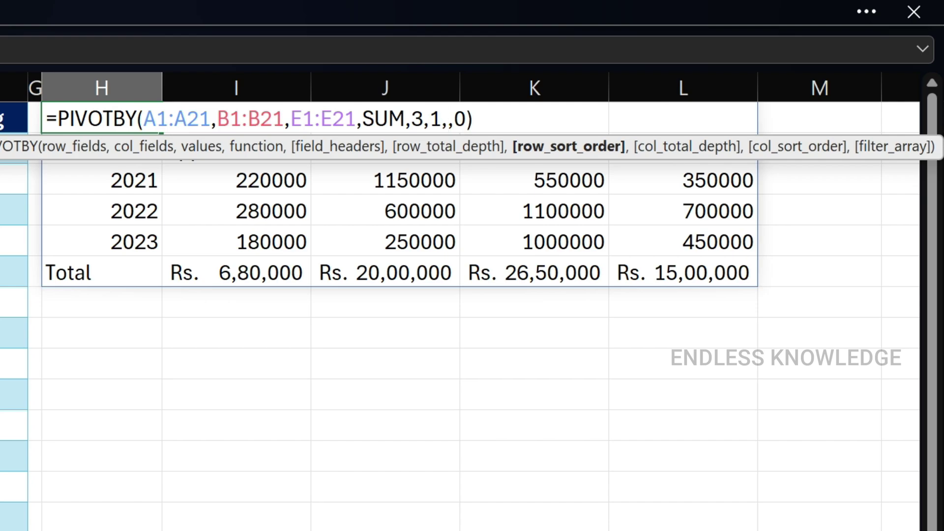
type("1")
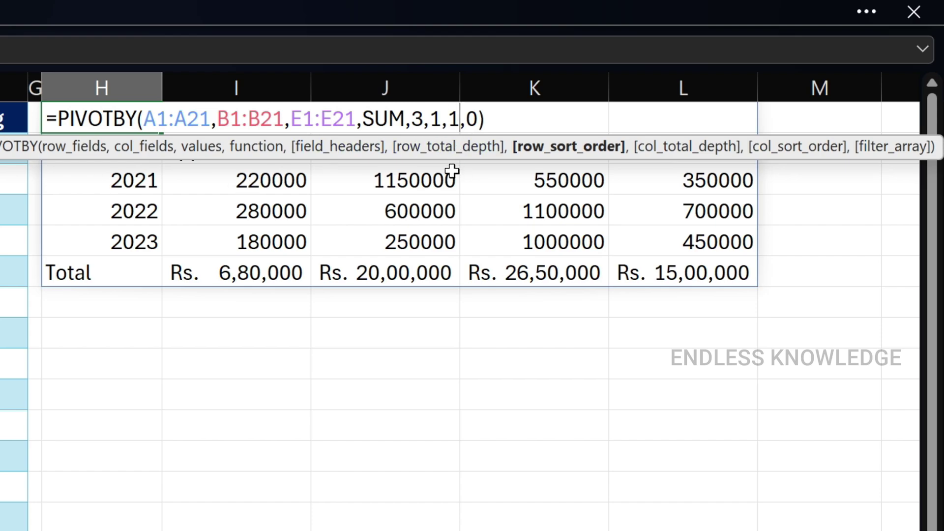
key("BackSpace")
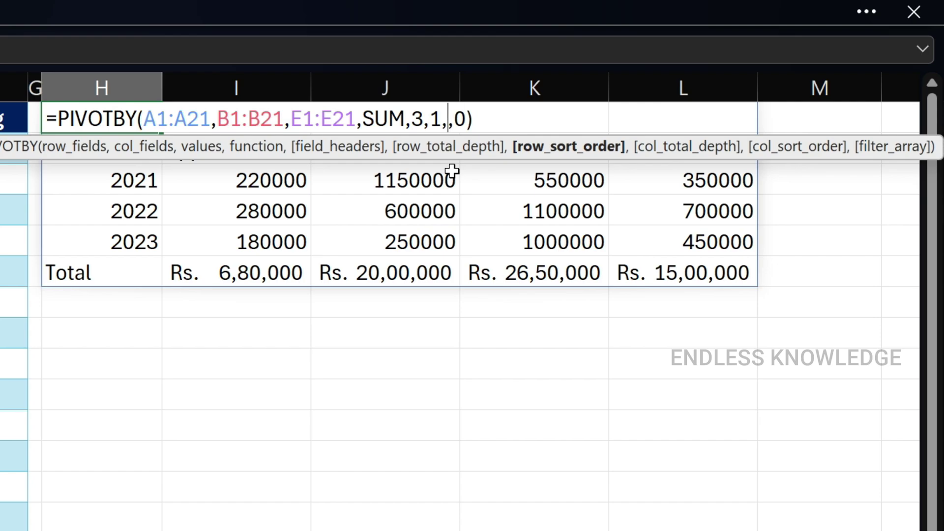
type("-1")
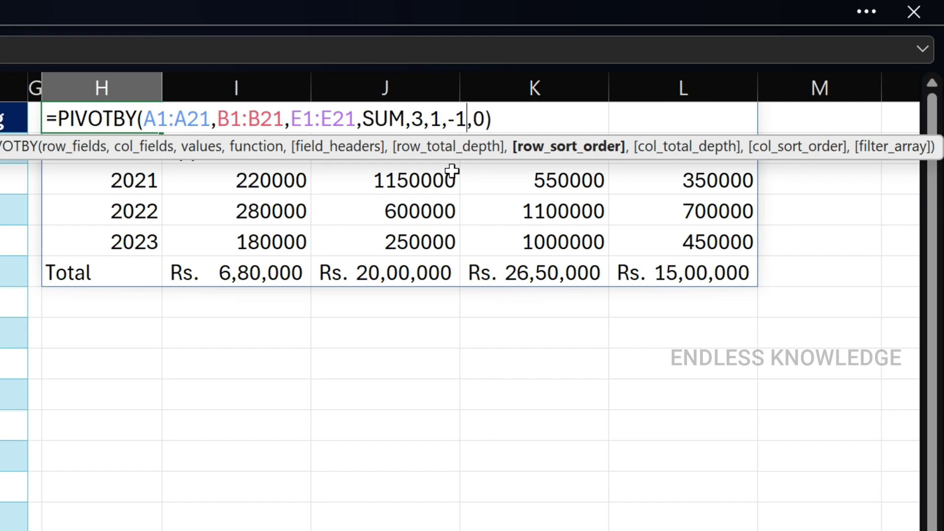
key("Return")
left_click_drag(134, 181, 135, 242)
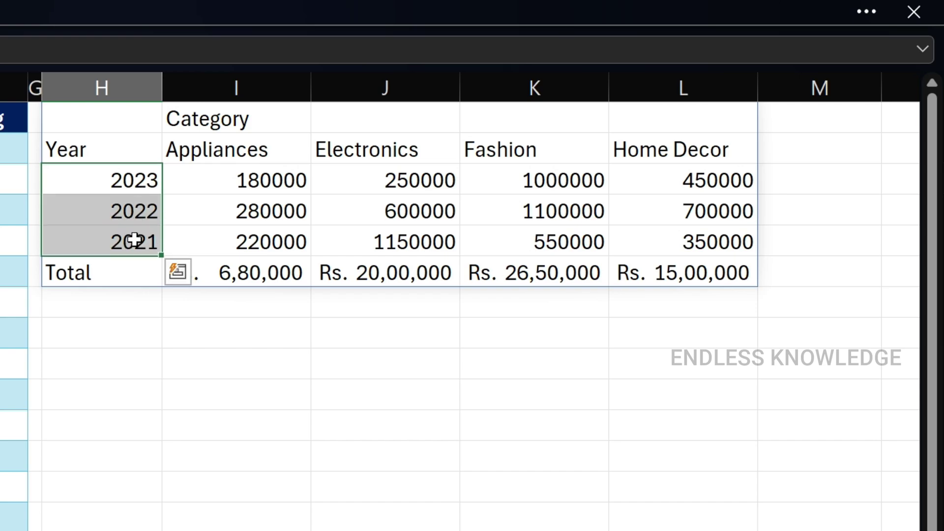
Add a column sort order of -2 to the H1 PIVOTBY formula to order the category columns by descending sales
left_click_drag(219, 148, 683, 150)
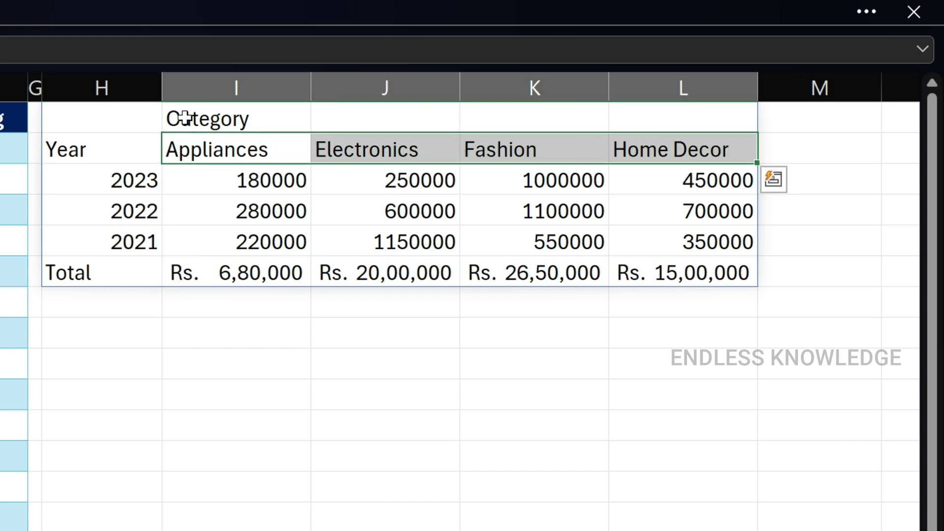
double_click(184, 118)
left_click(475, 119)
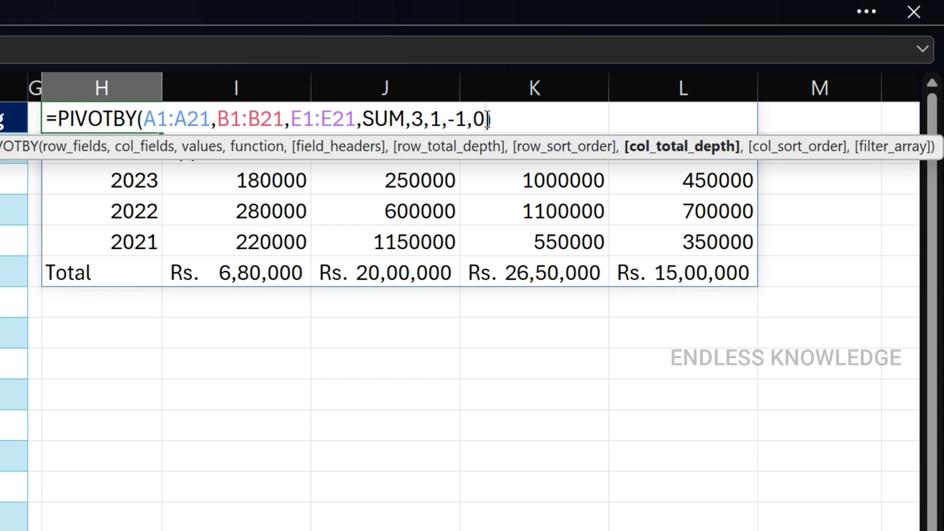
type(",")
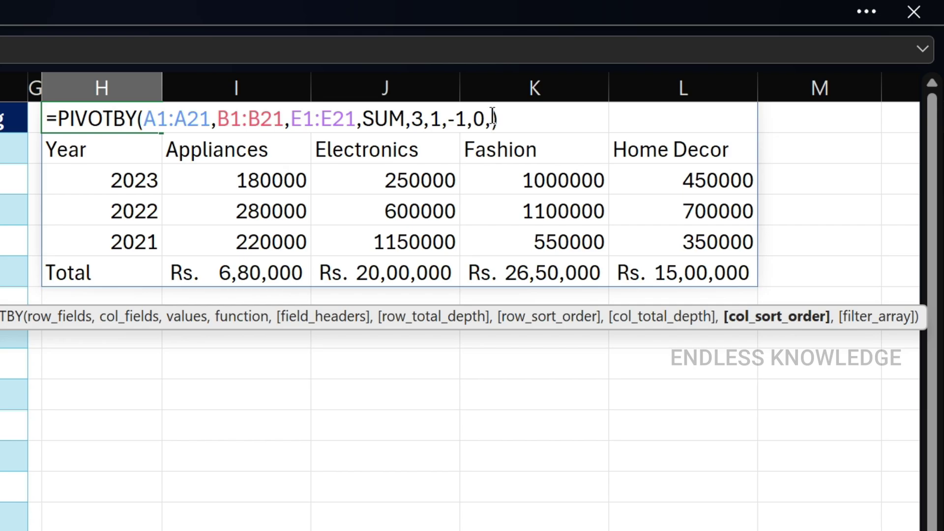
type("-2")
key("Return")
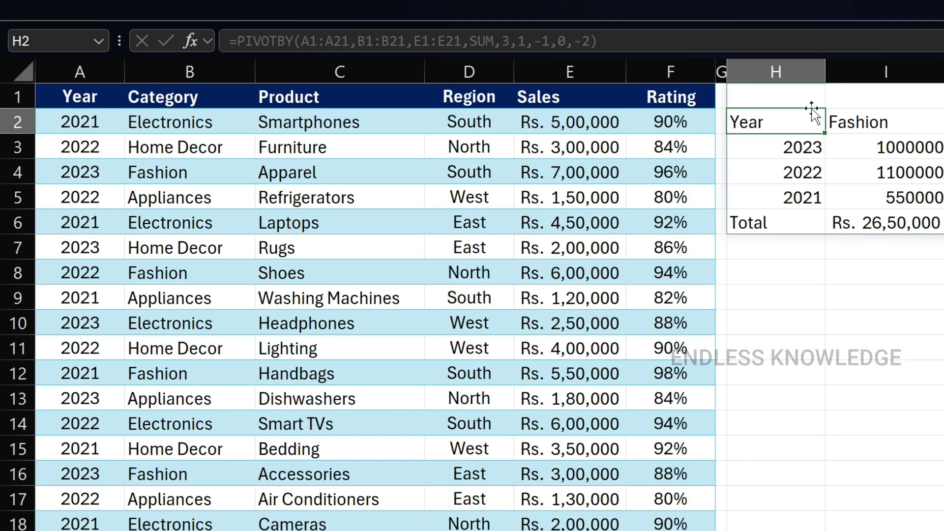
Add the filter array B1:B21=Home Decor, without quotation marks, to the end of the H1 PIVOTBY formula
double_click(144, 126)
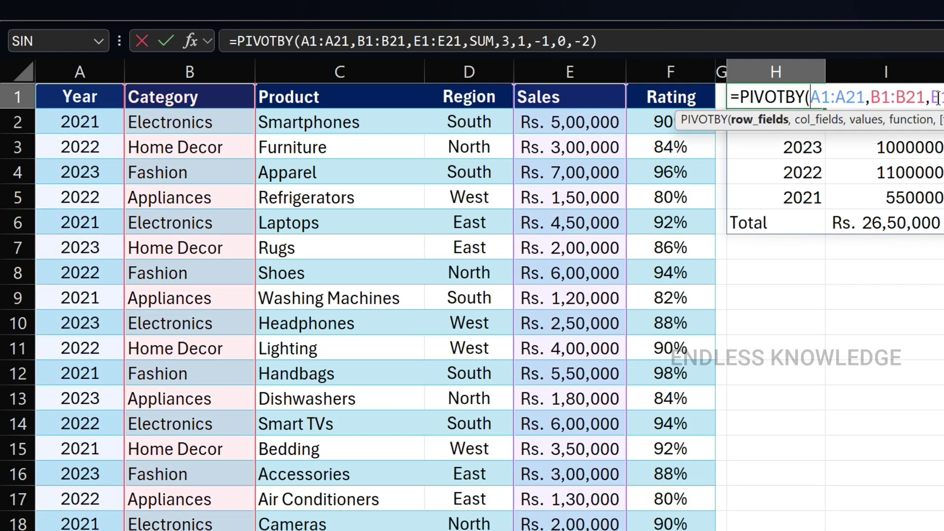
left_click(591, 42)
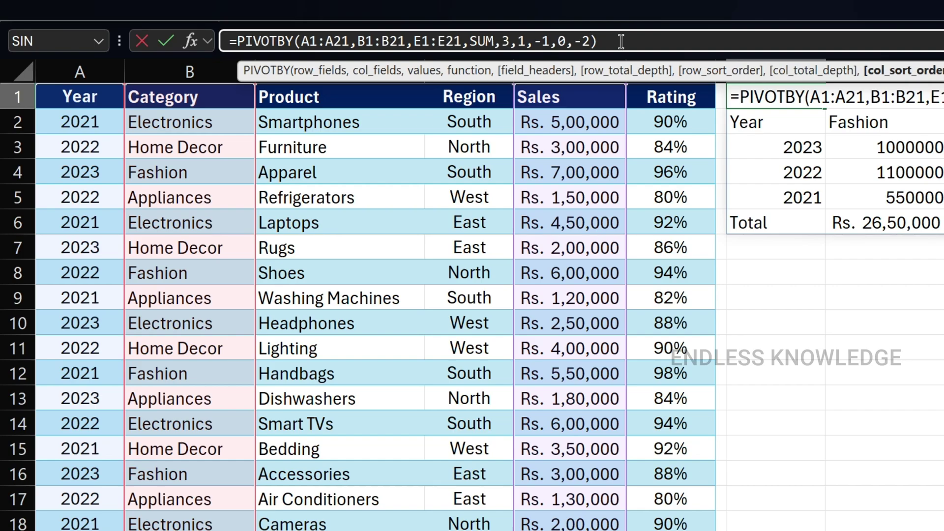
type(",")
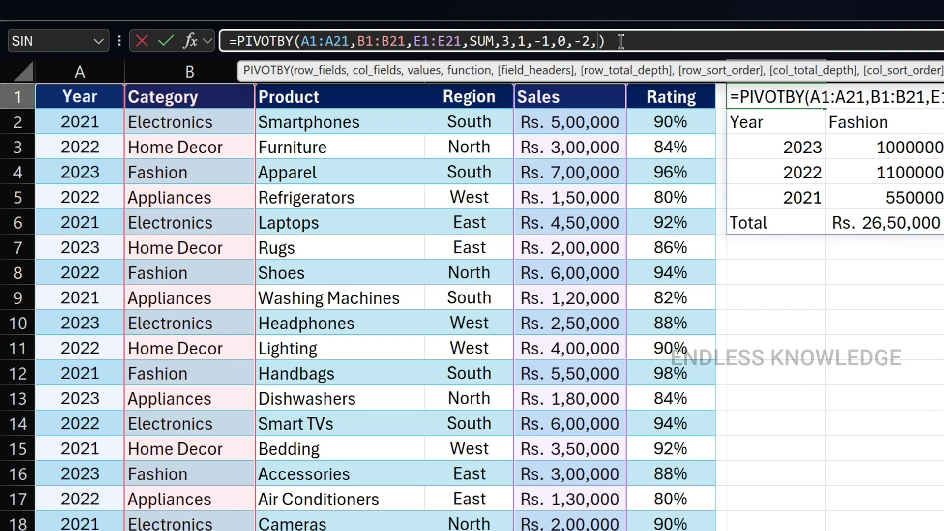
left_click_drag(163, 97, 187, 530)
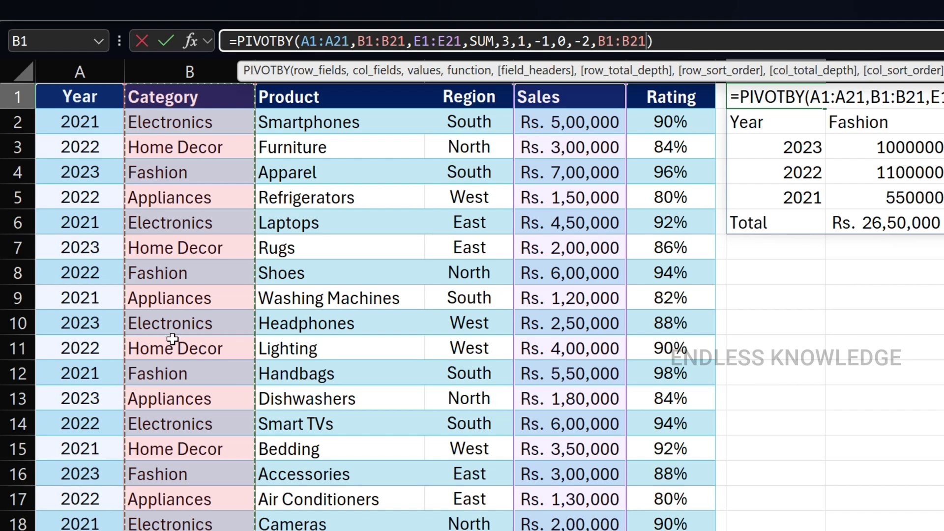
type("=")
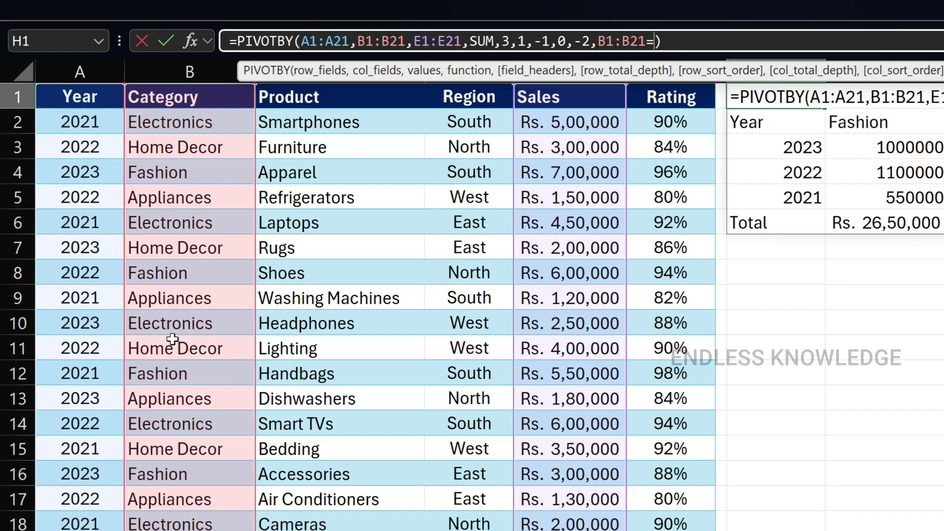
type("Home Dec")
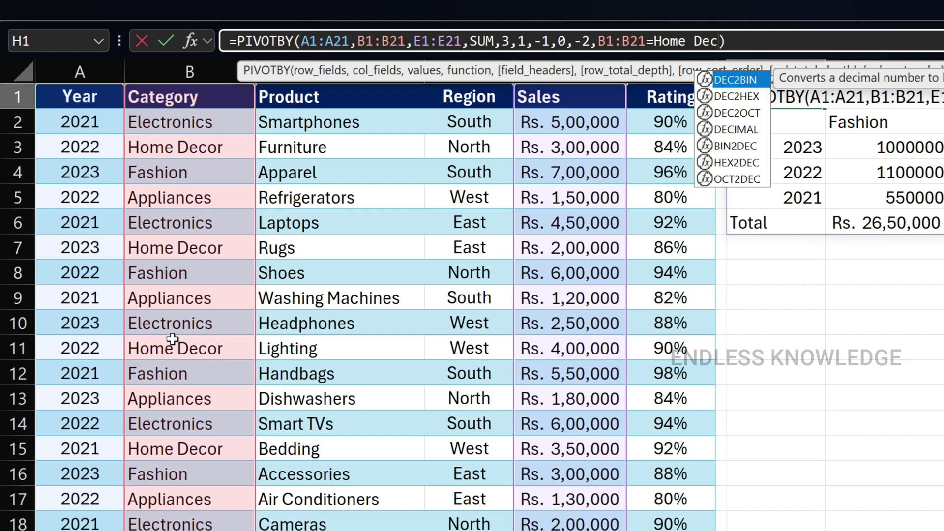
type("or")
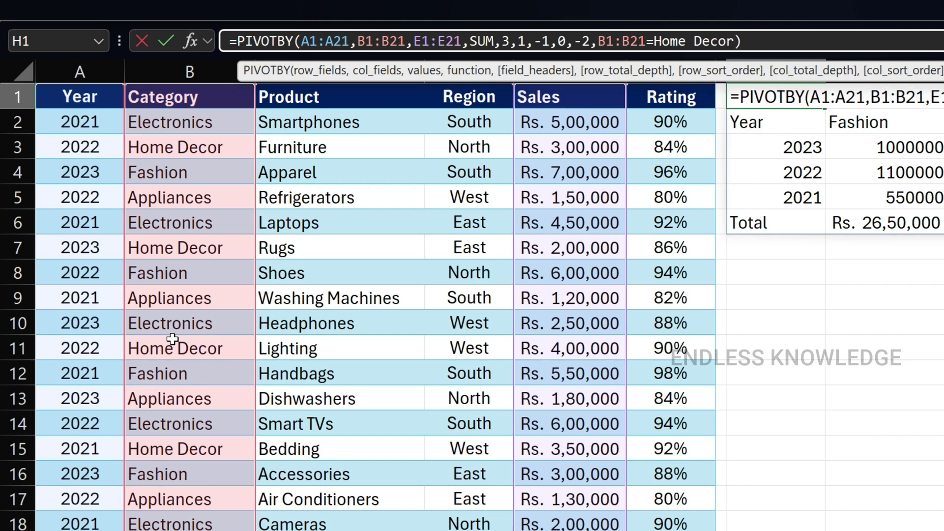
key("Return")
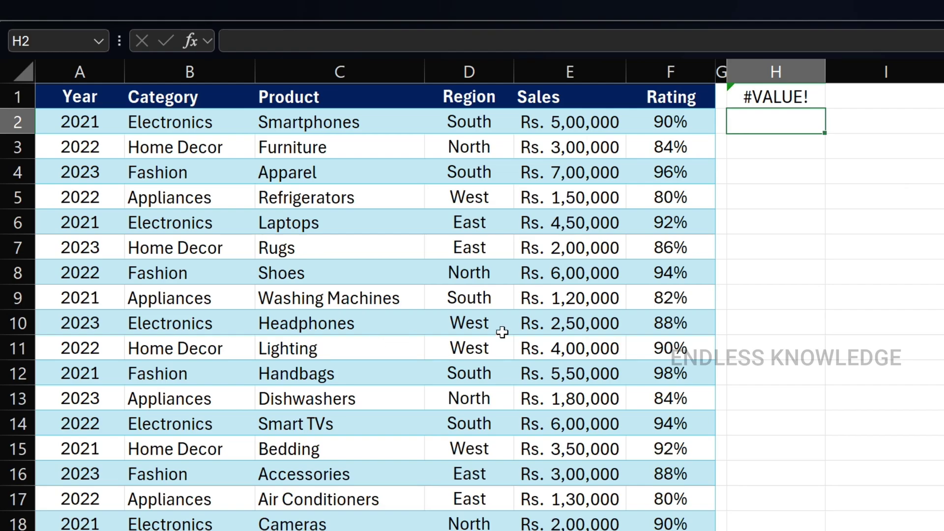
Enclose the Home Decor criterion in the H1 formula's filter array in double quotation marks
left_click(774, 99)
double_click(777, 98)
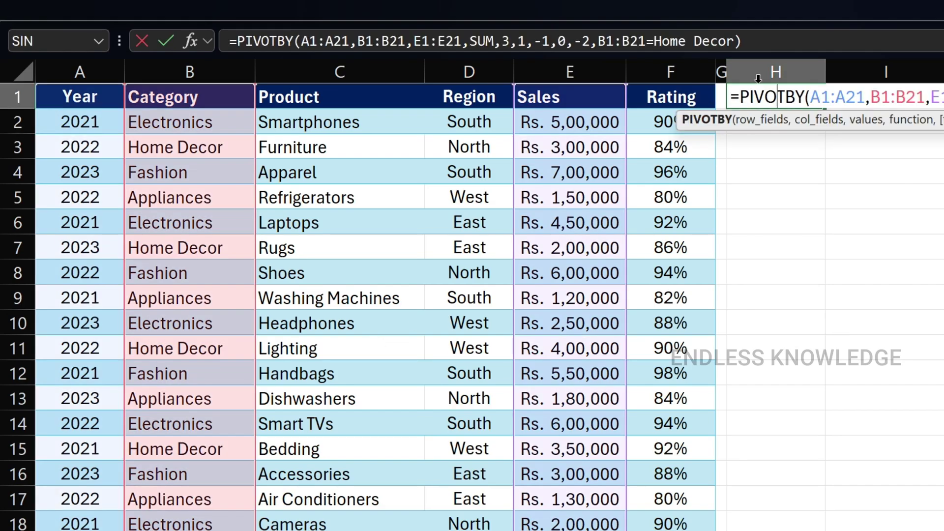
left_click(656, 38)
type("\"")
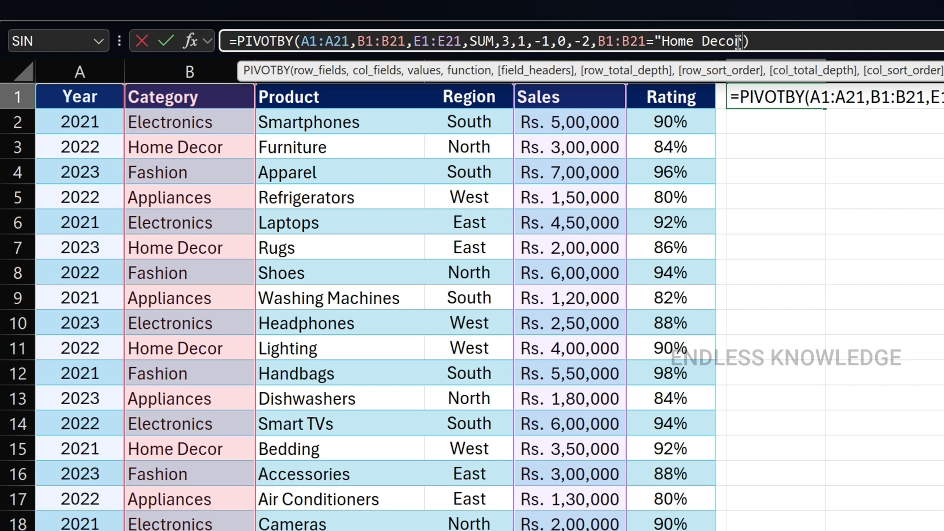
type("\"")
key("Return")
Replace the accented é in the H1 formula's filter criterion with a plain e so it reads "Home Decor"
left_click(749, 99)
double_click(757, 99)
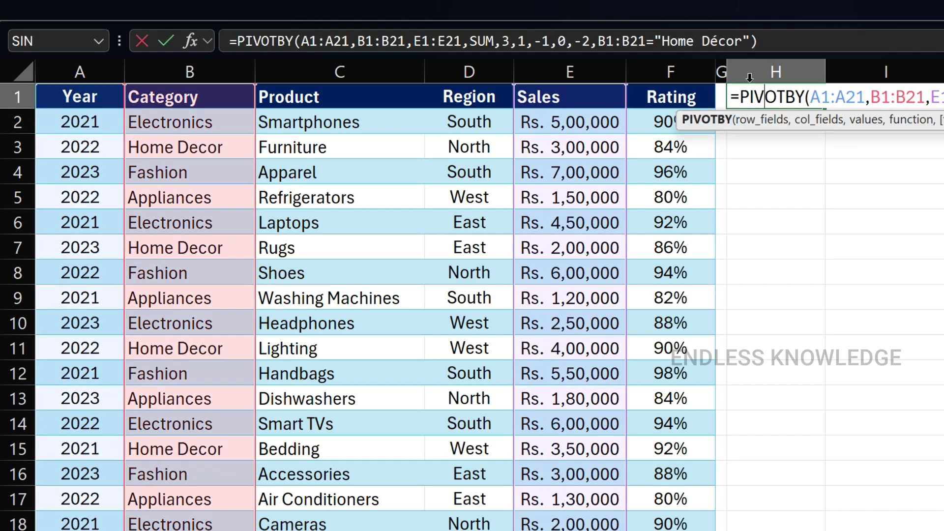
left_click(720, 44)
key("BackSpace")
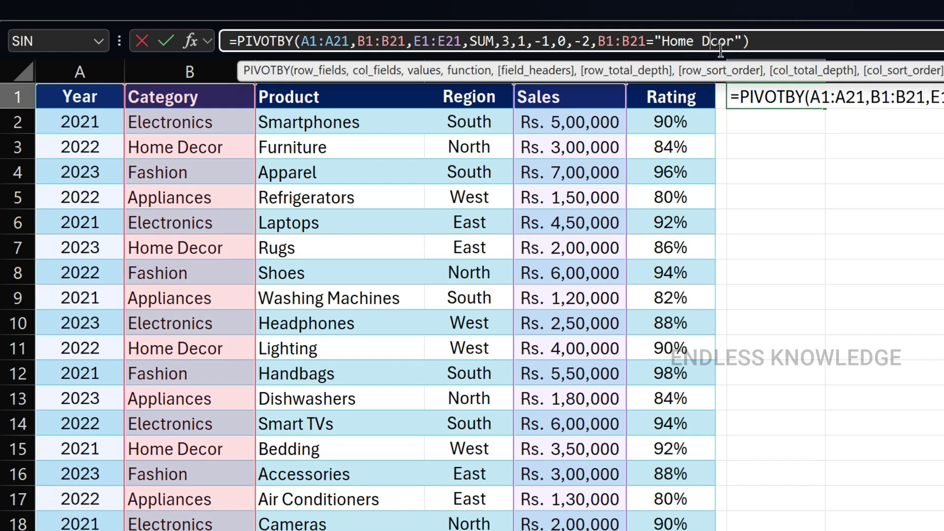
type("e")
key("Return")
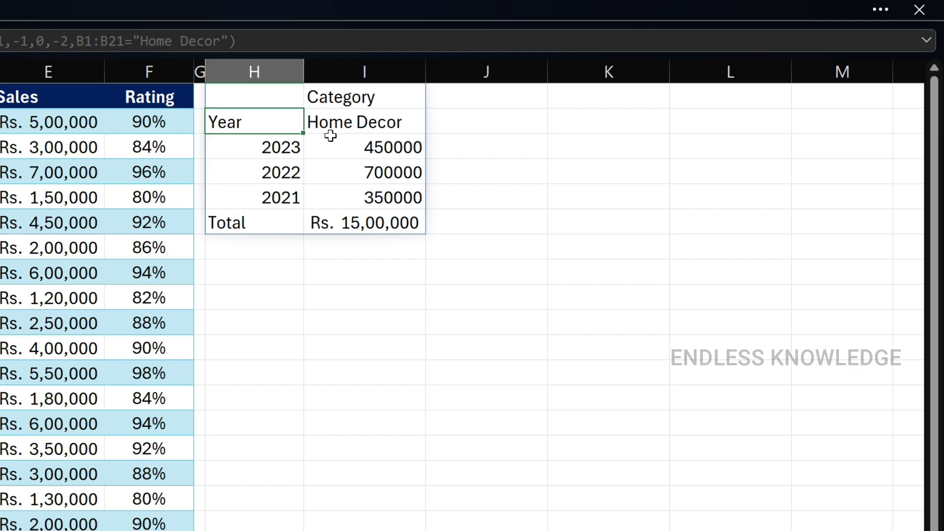
Change the H1 formula's filter array to B1:B21<>"Home Decor" to exclude that category
double_click(243, 96)
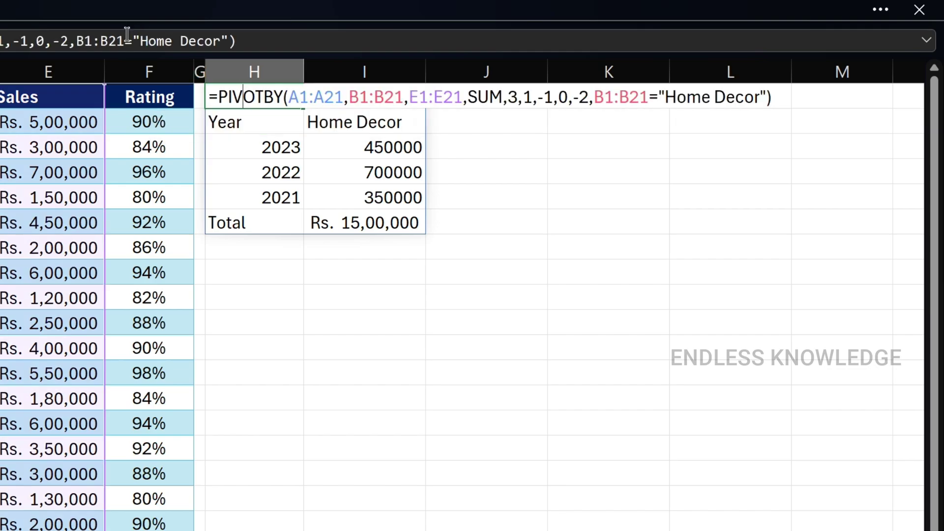
left_click(138, 42)
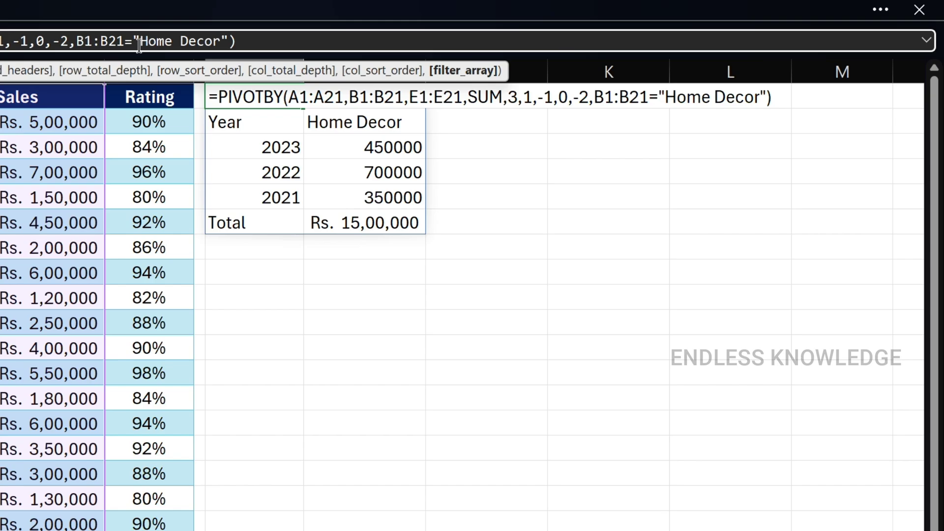
key("BackSpace")
type("<>")
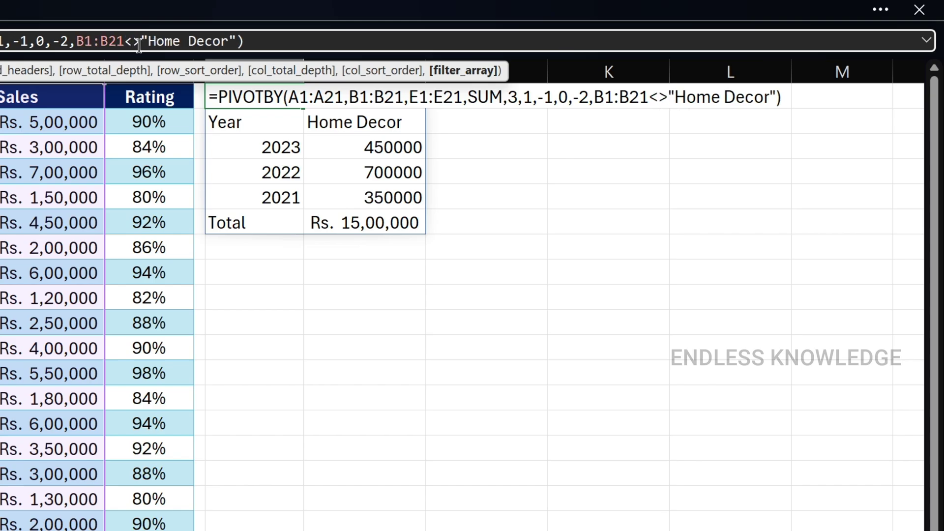
key("Return")
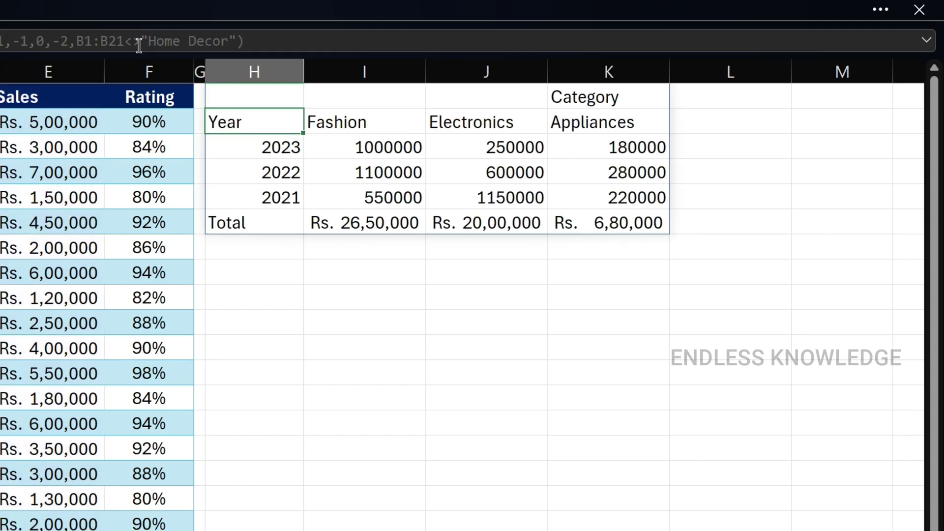
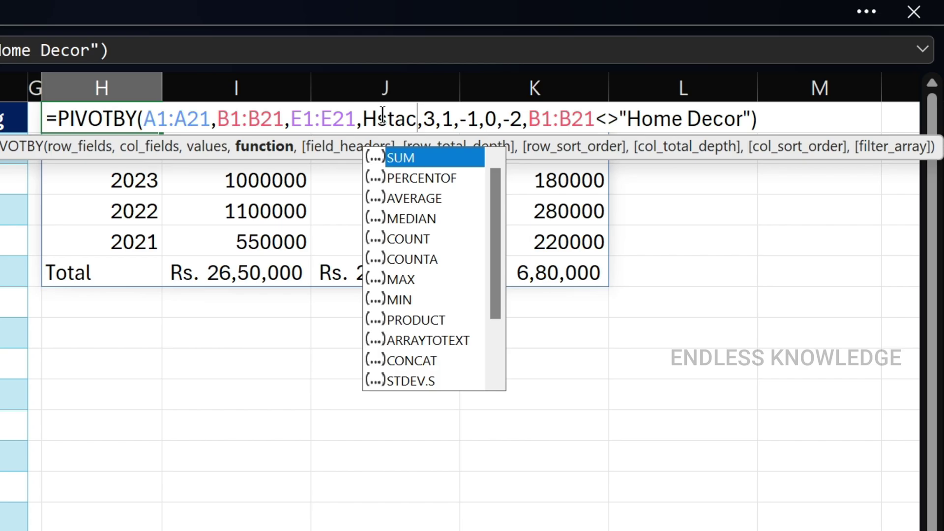
Complete HSTACK as the function argument of the H1 PIVOTBY formula, listing SUM, MAX and PERCENTOF
type("k")
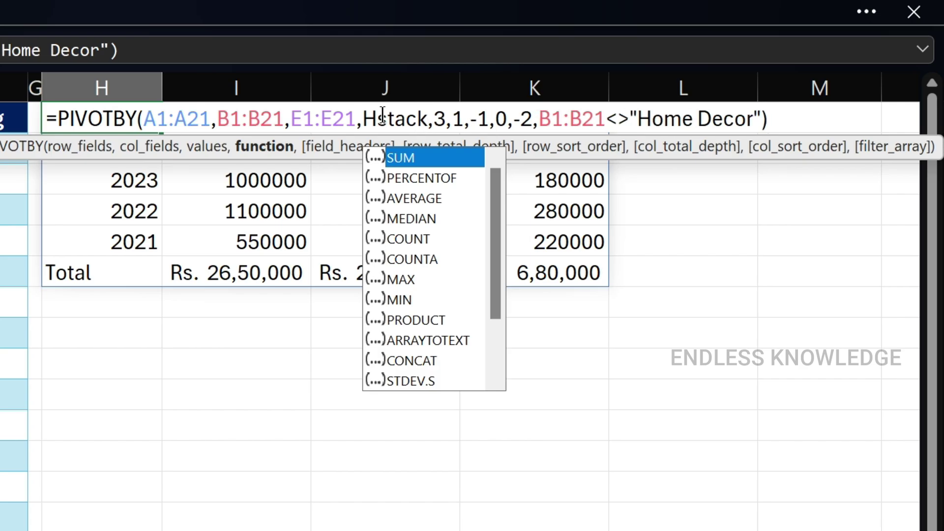
type("(")
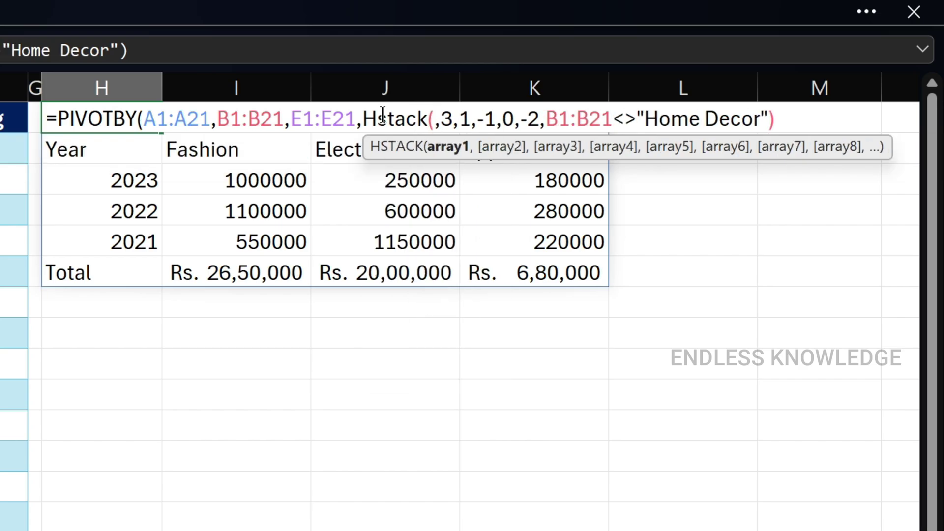
type("Sum")
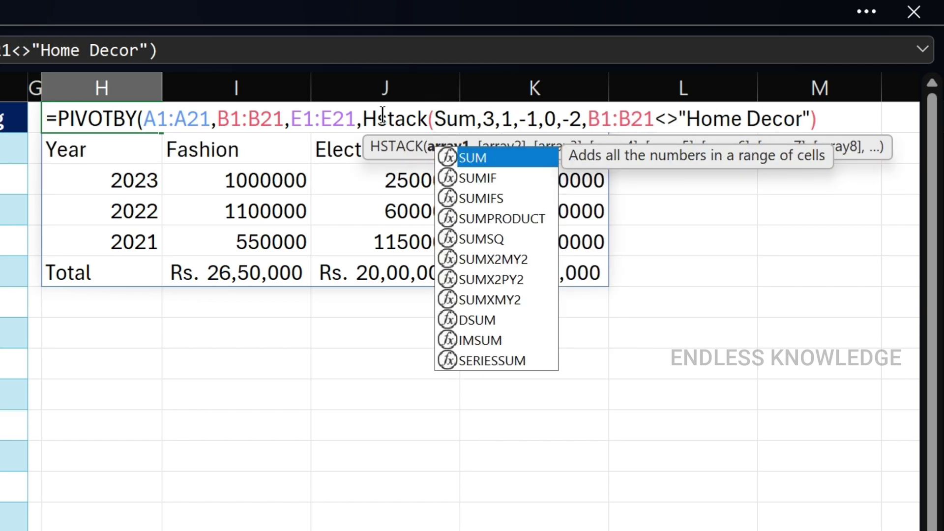
type(",Max")
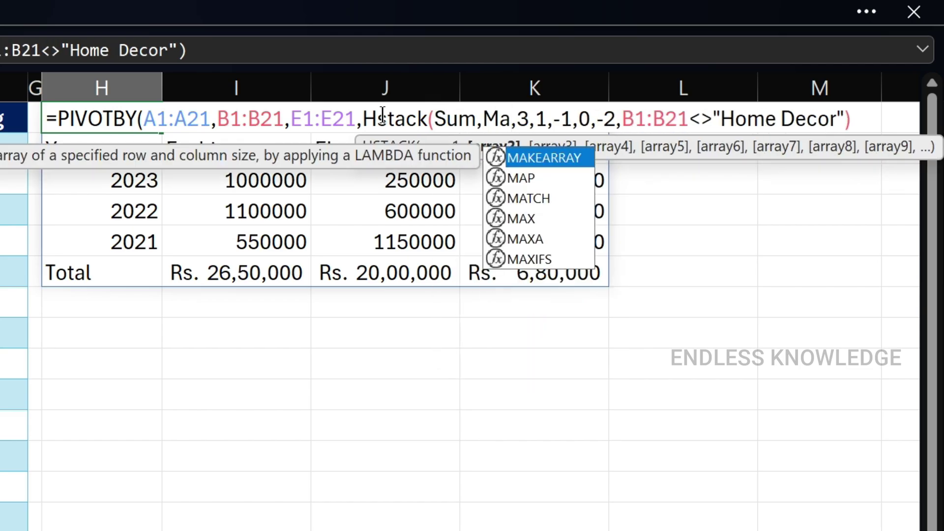
type(",")
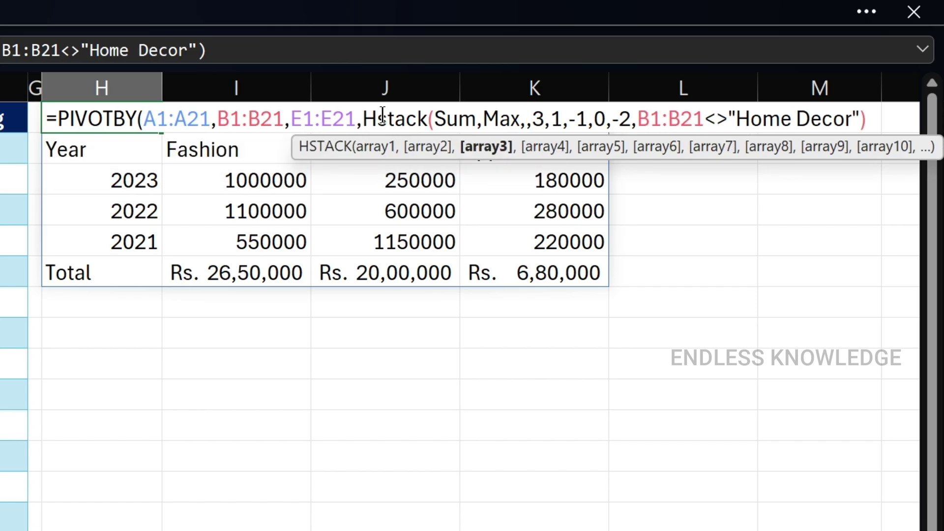
type("Per")
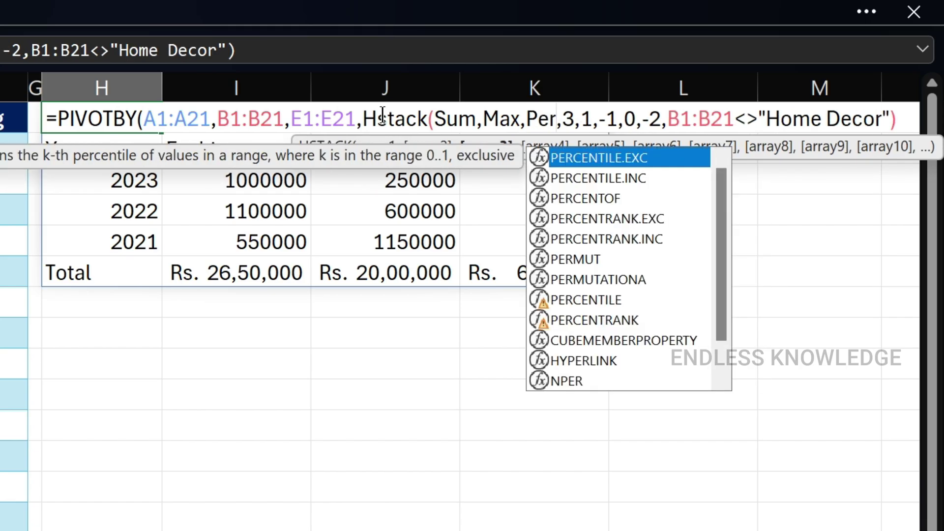
type("ce")
key("Down")
key("Down")
key("Tab")
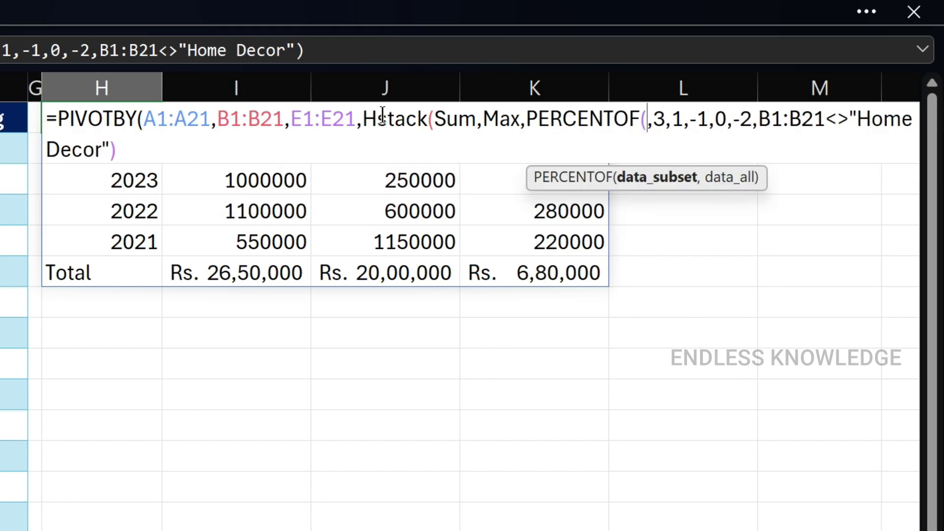
Replace the extra opening parenthesis after PERCENTOF with a closing one to end the HSTACK, and commit the formula
key("Right")
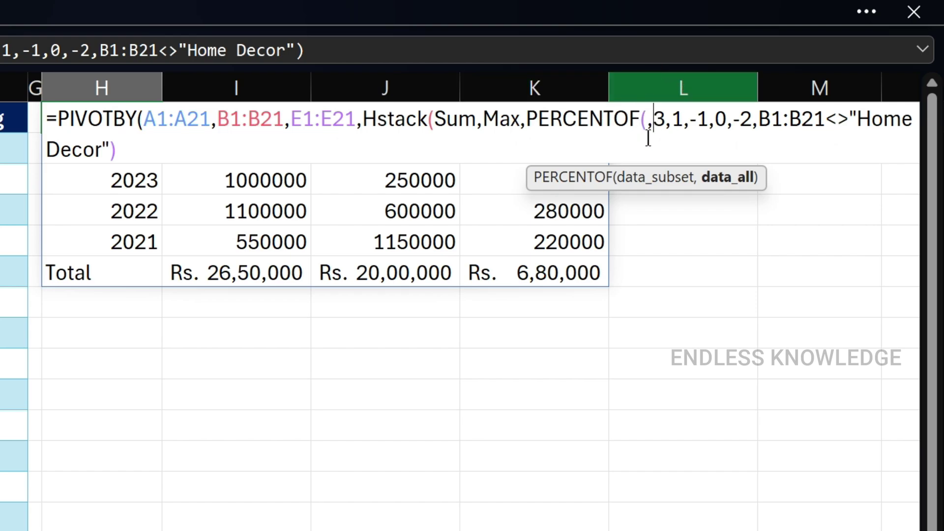
key("Left")
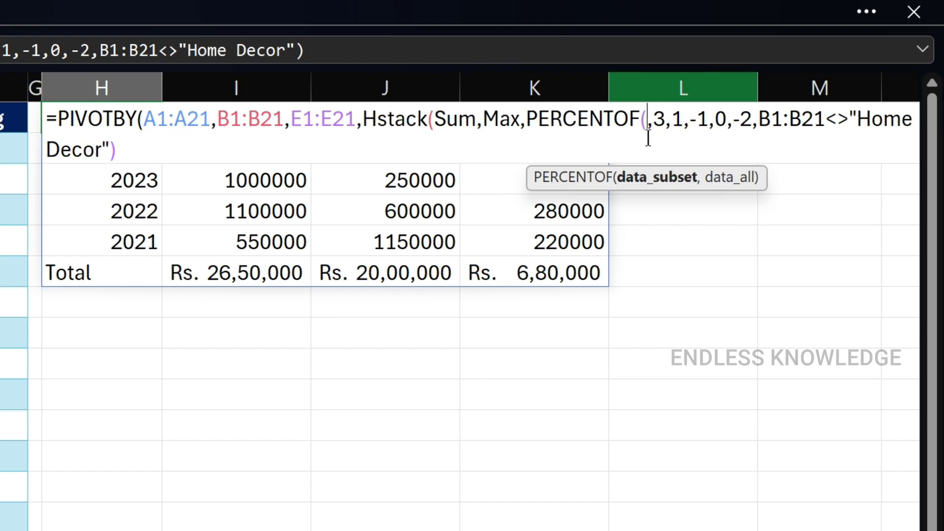
key("BackSpace")
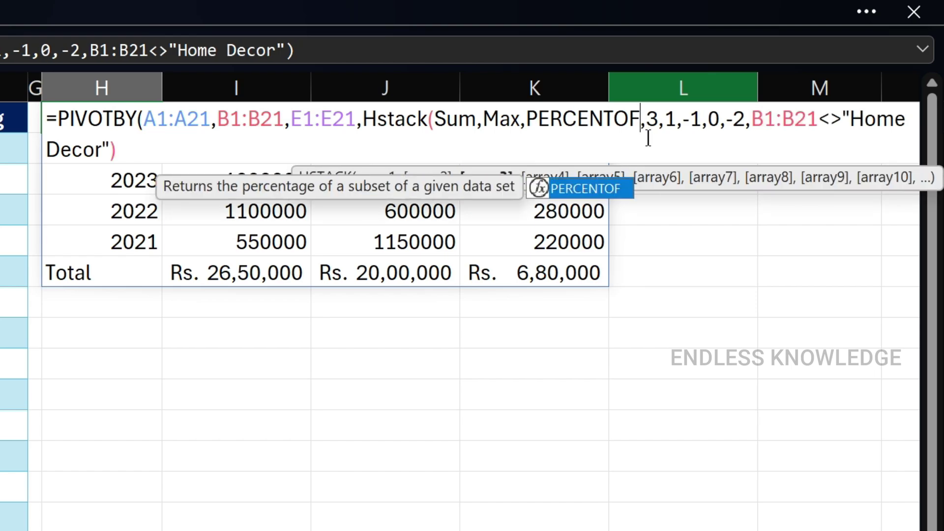
type(")")
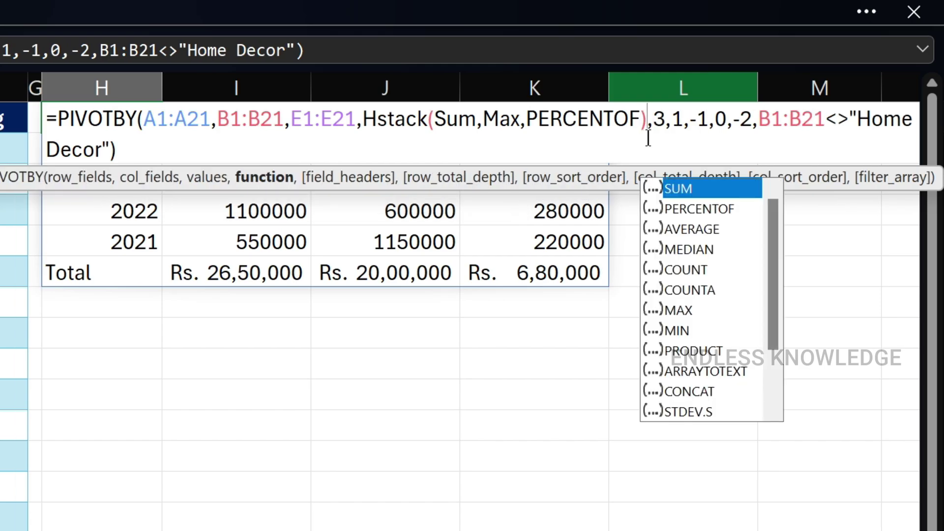
key("Return")
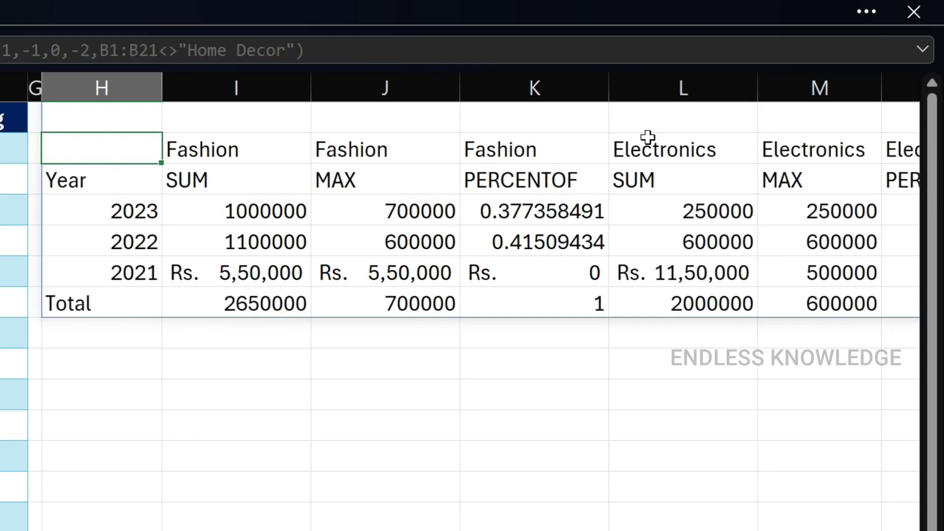
Examine the Fashion SUM, MAX and PERCENTOF columns and the remaining categories of the horizontally stacked PIVOTBY result
left_click_drag(246, 172, 244, 261)
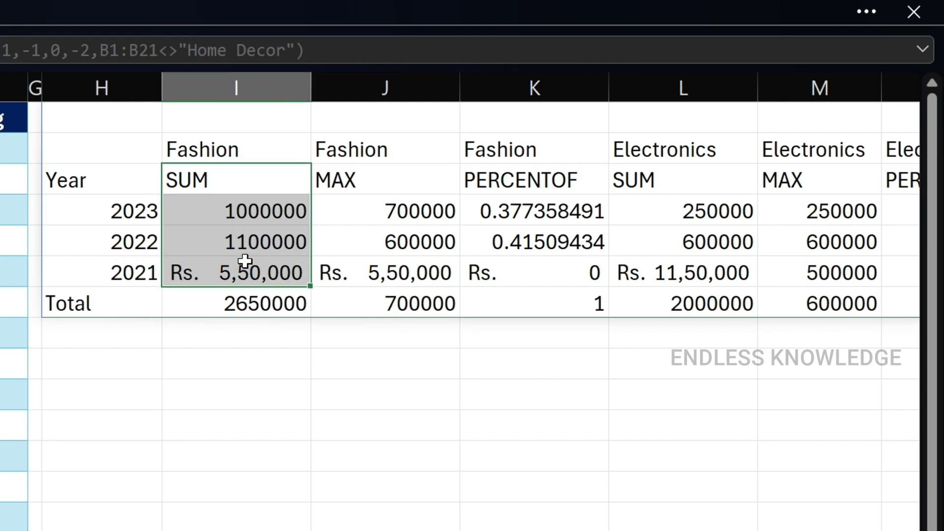
left_click_drag(417, 188, 415, 273)
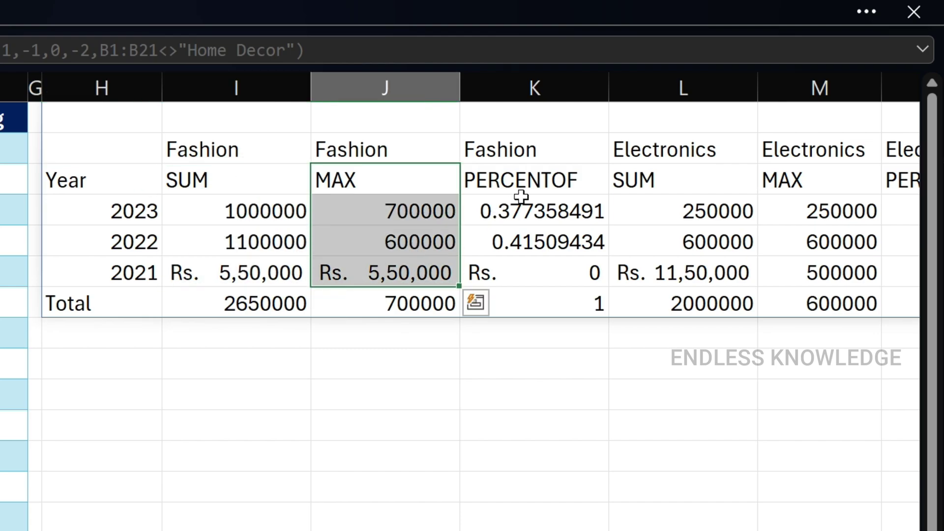
left_click_drag(521, 196, 544, 263)
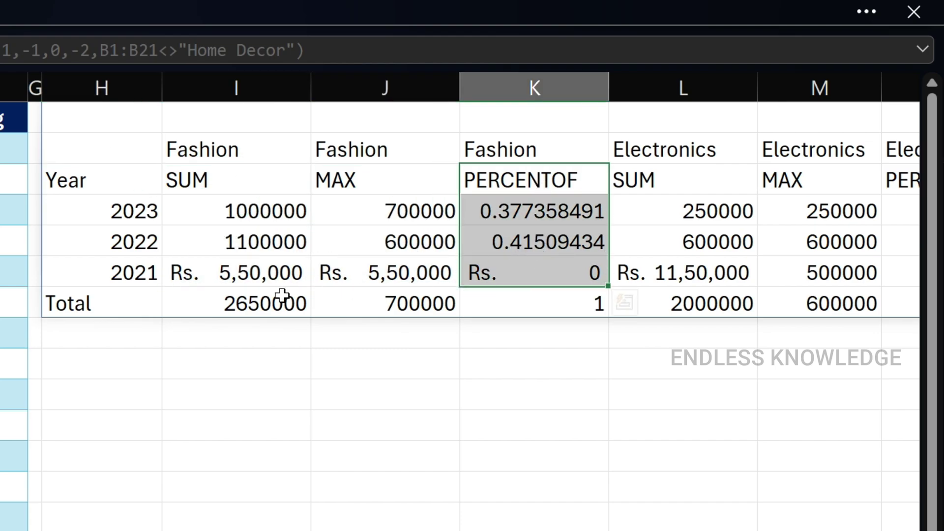
left_click(266, 242)
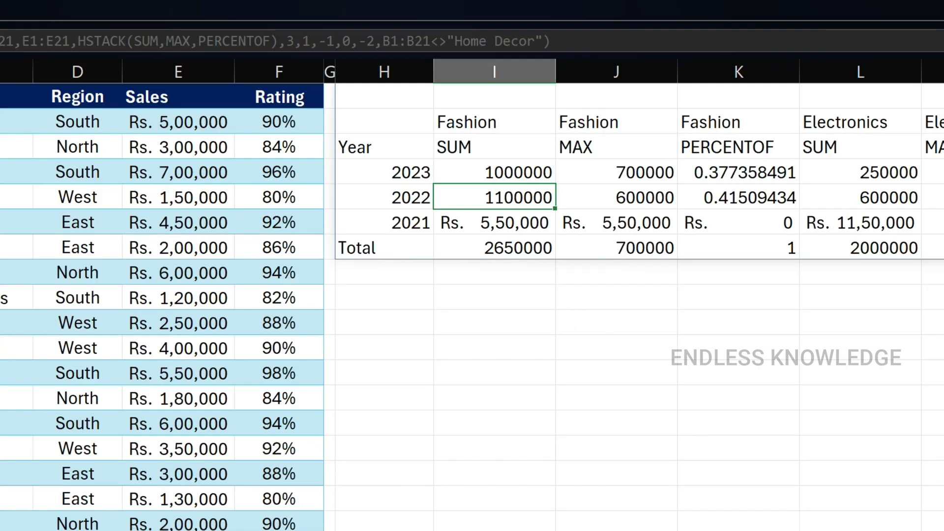
scroll(472, 294, "right", 3)
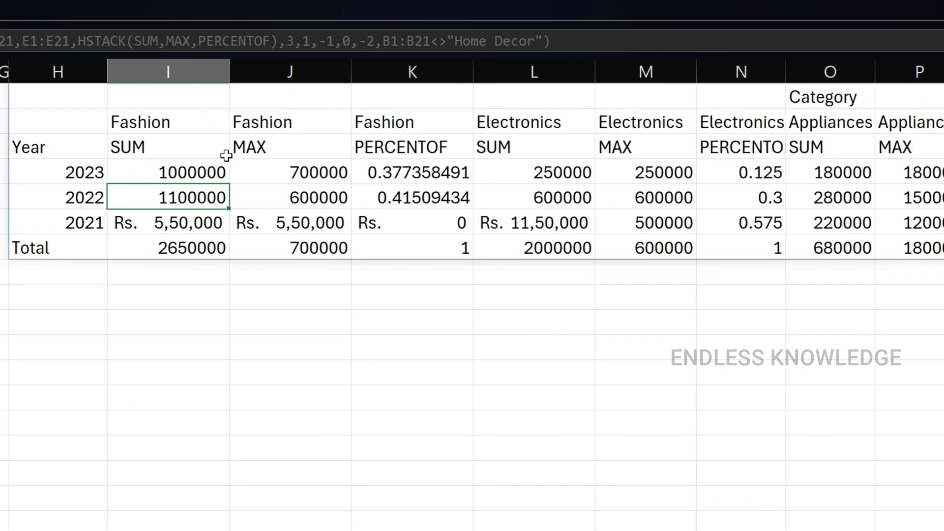
Change HSTACK to VSTACK in the H1 PIVOTBY formula to stack the aggregations in rows
double_click(75, 104)
left_click(285, 96)
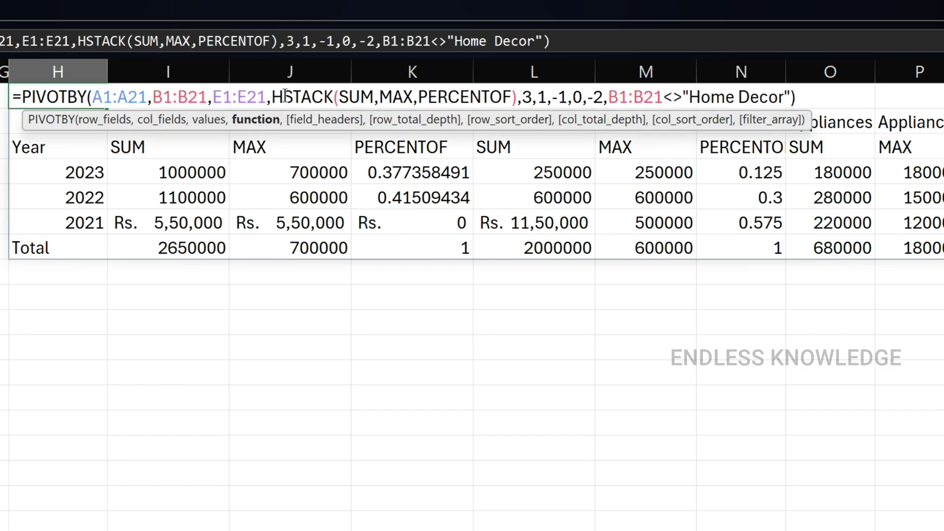
key("BackSpace")
type("V")
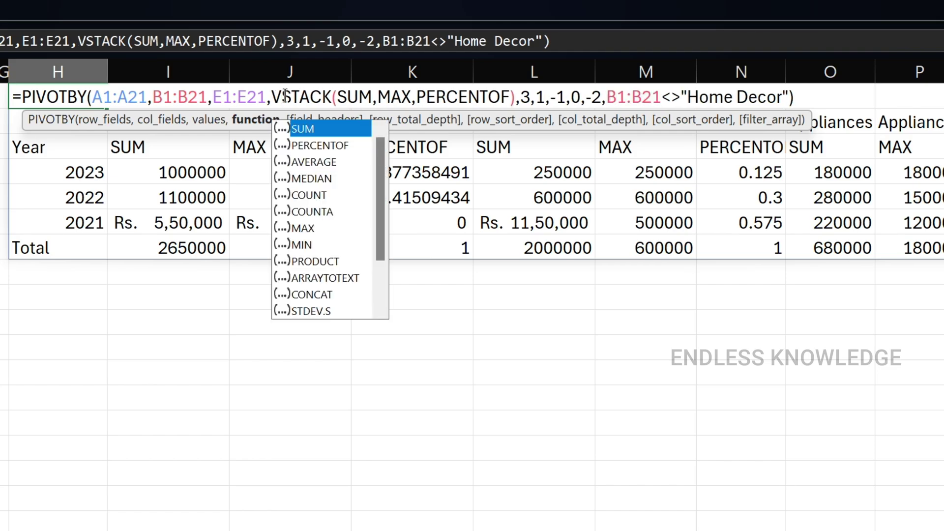
key("Return")
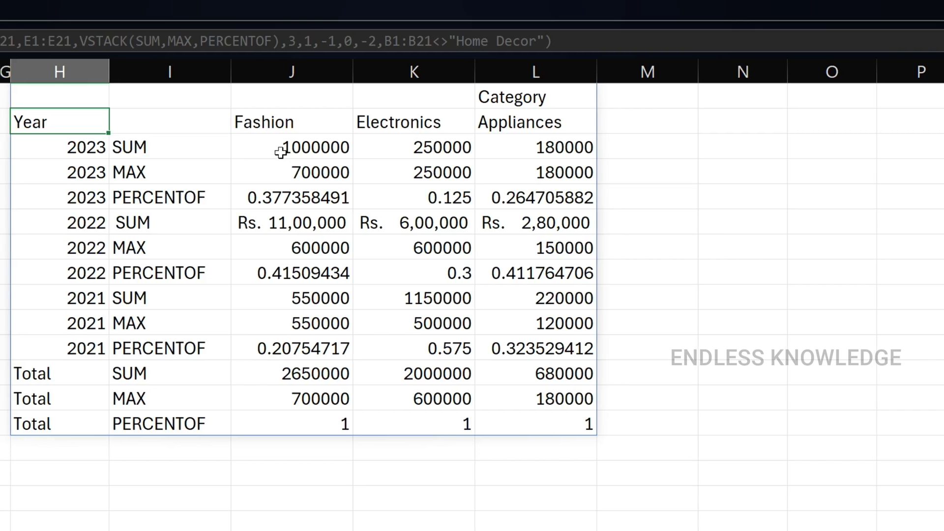
Apply the rupee accounting number format to the SUM and MAX values of all three years and the totals
left_click_drag(274, 149, 484, 167)
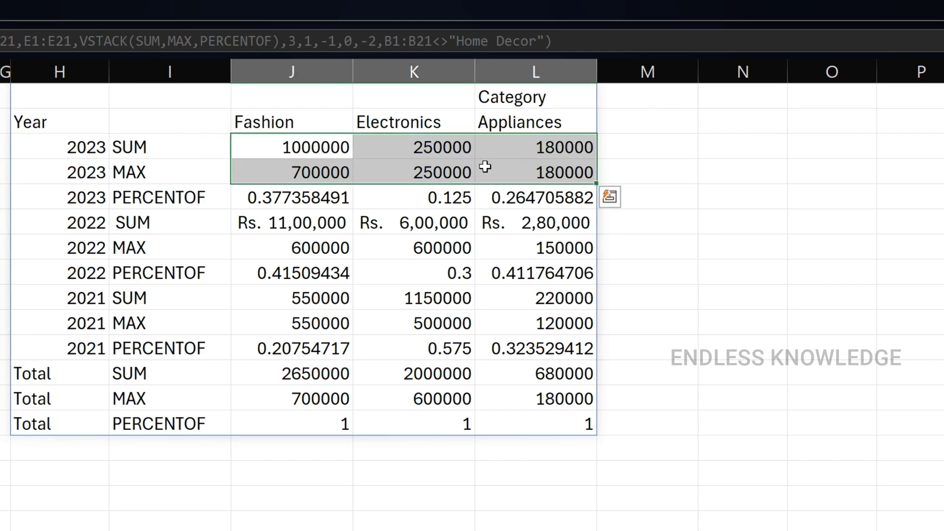
left_click(221, 7)
left_click(244, 223)
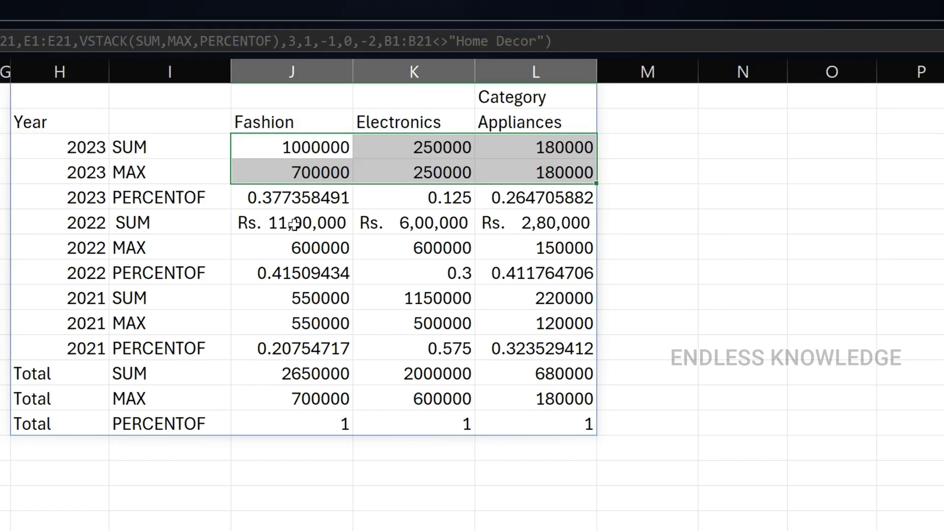
left_click_drag(279, 225, 504, 245)
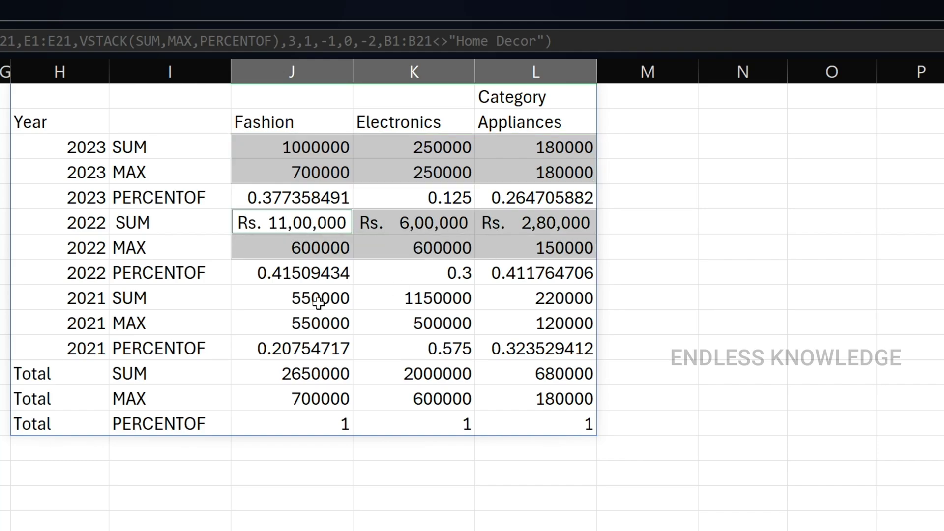
left_click_drag(300, 295, 510, 325)
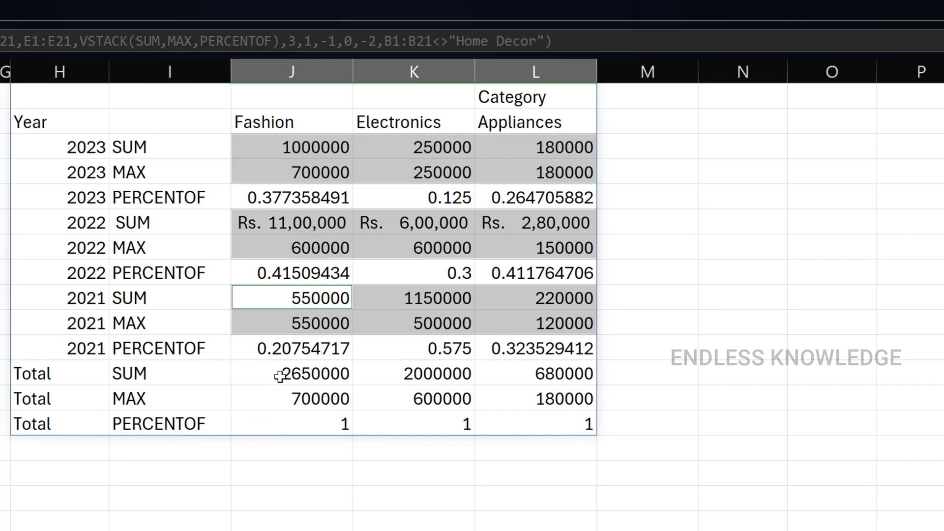
left_click_drag(281, 375, 512, 401)
left_click(155, 9)
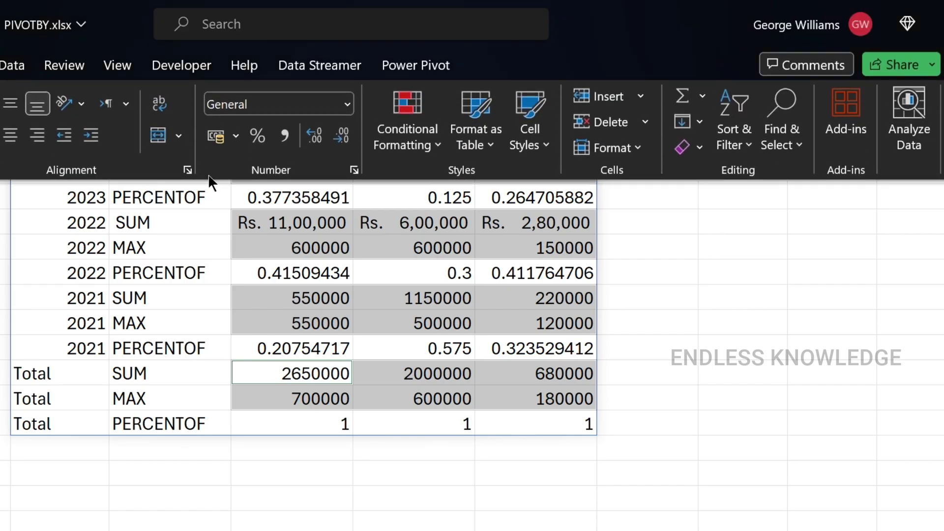
left_click(221, 136)
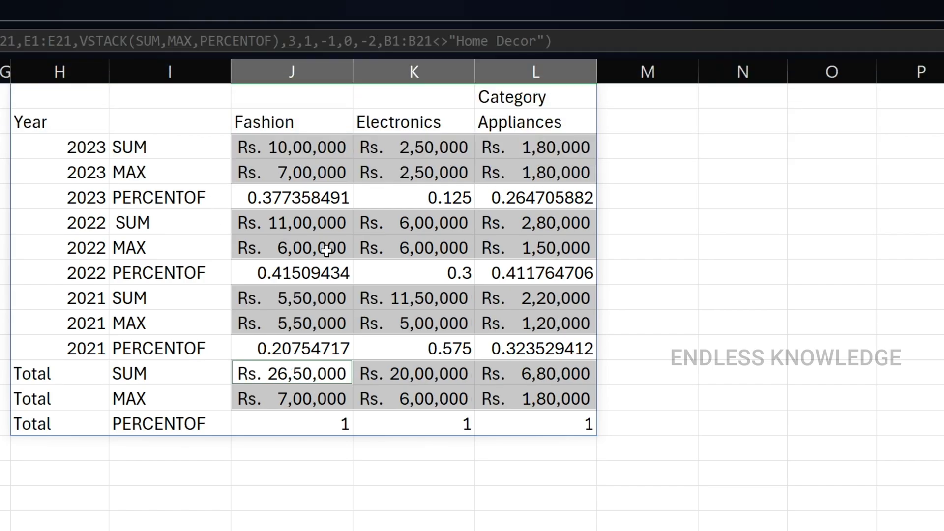
Apply the percent format to the PERCENTOF values of all three years and the total row
left_click(280, 197)
left_click_drag(279, 197, 499, 196)
left_click_drag(300, 273, 520, 277)
left_click_drag(278, 342, 509, 349)
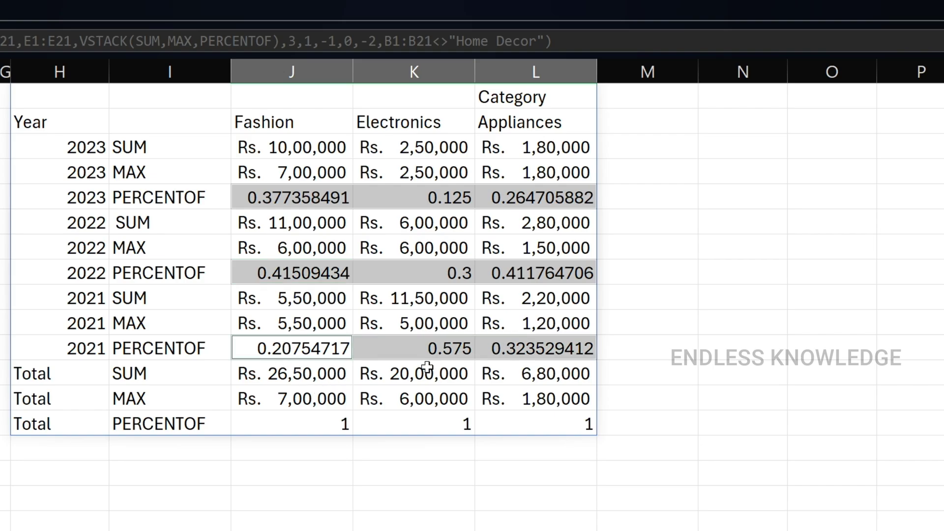
left_click_drag(307, 421, 526, 421)
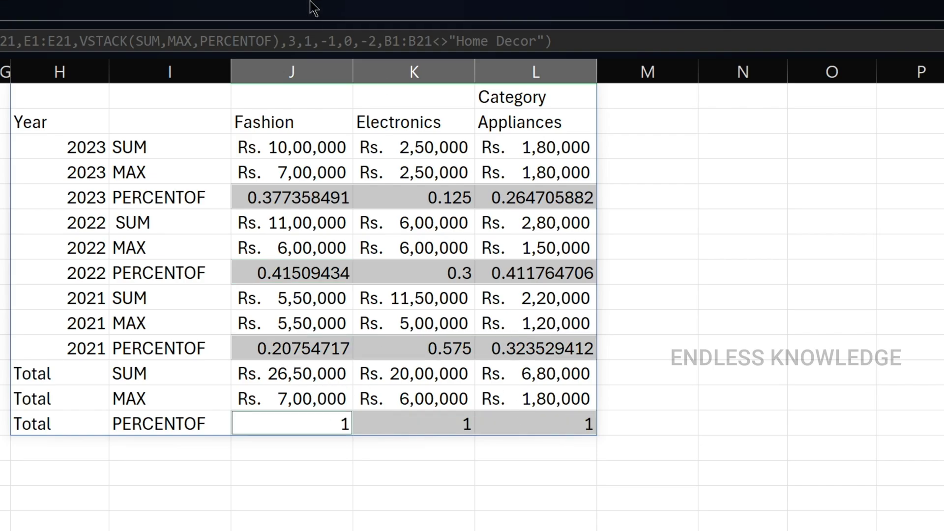
left_click(245, 10)
left_click(256, 136)
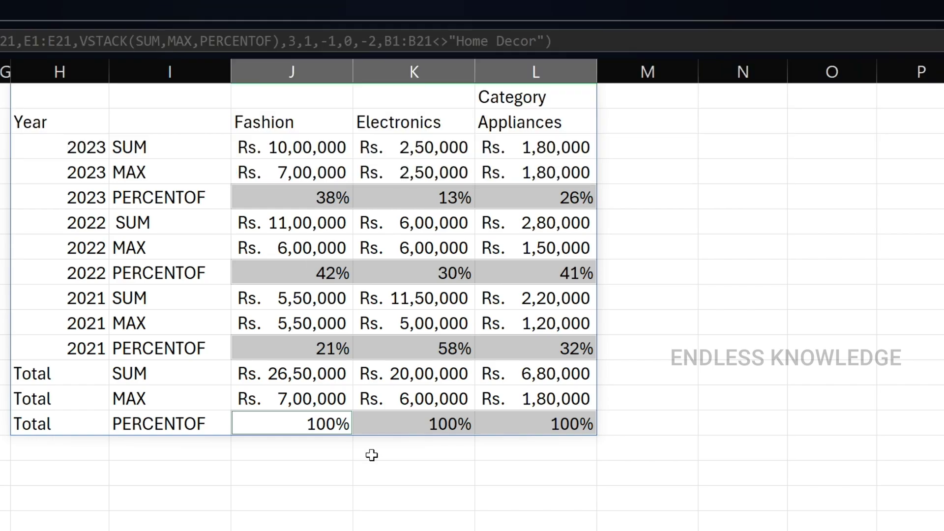
Examine the Fashion PERCENTOF values for 2023, 2022 and 2021 against their total
left_click(294, 208)
left_click(74, 196)
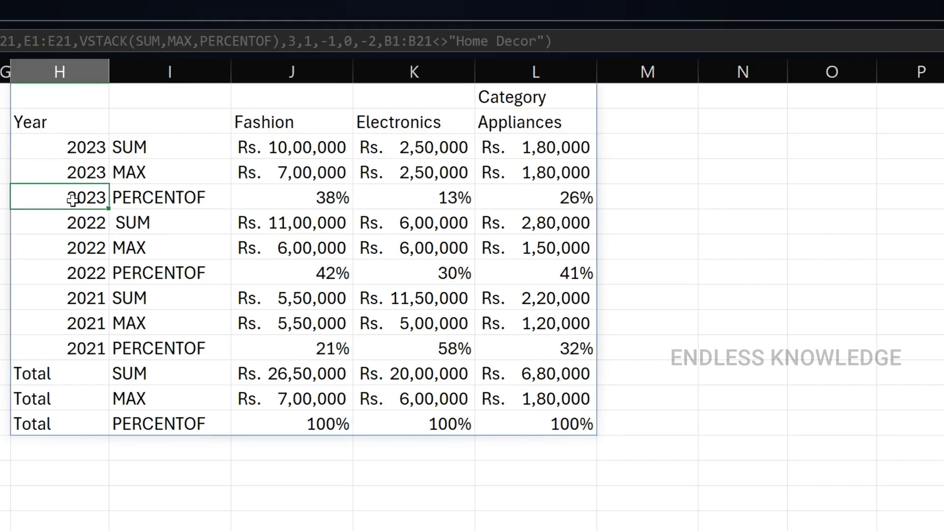
left_click(273, 120)
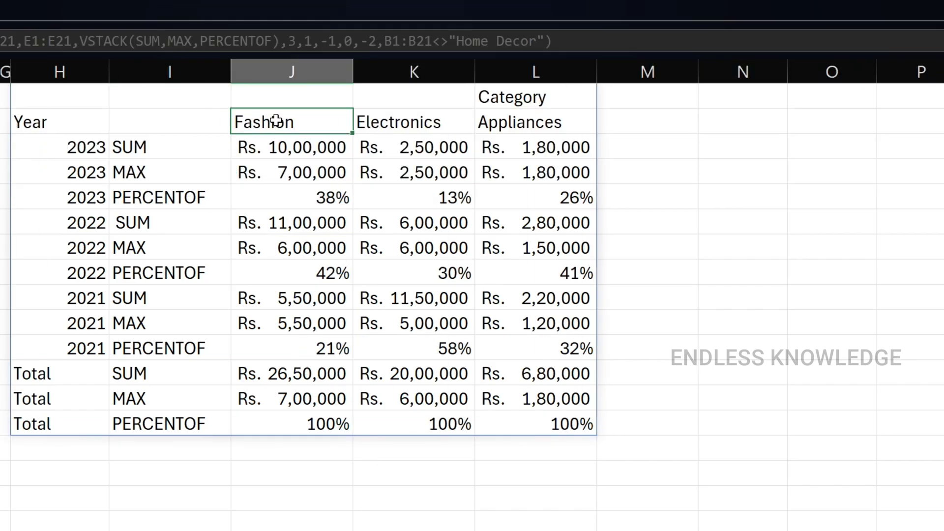
left_click(297, 196)
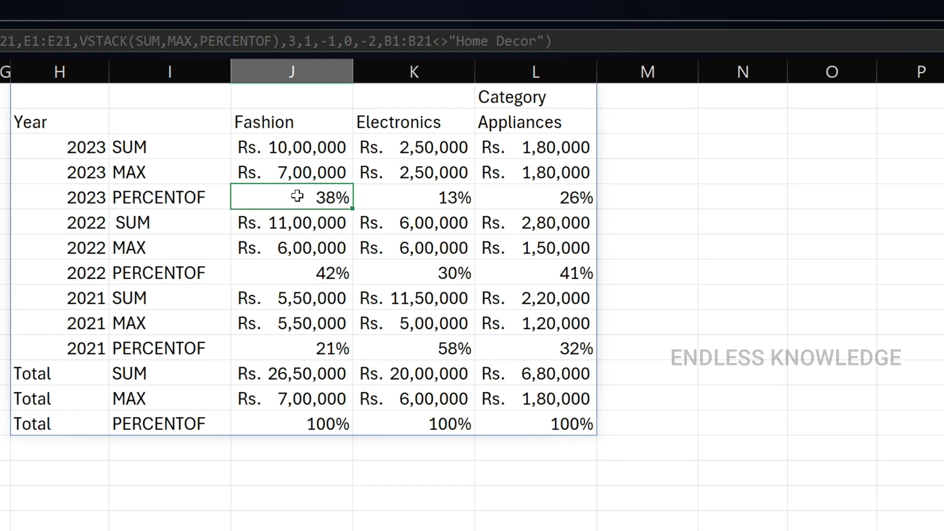
left_click(276, 268)
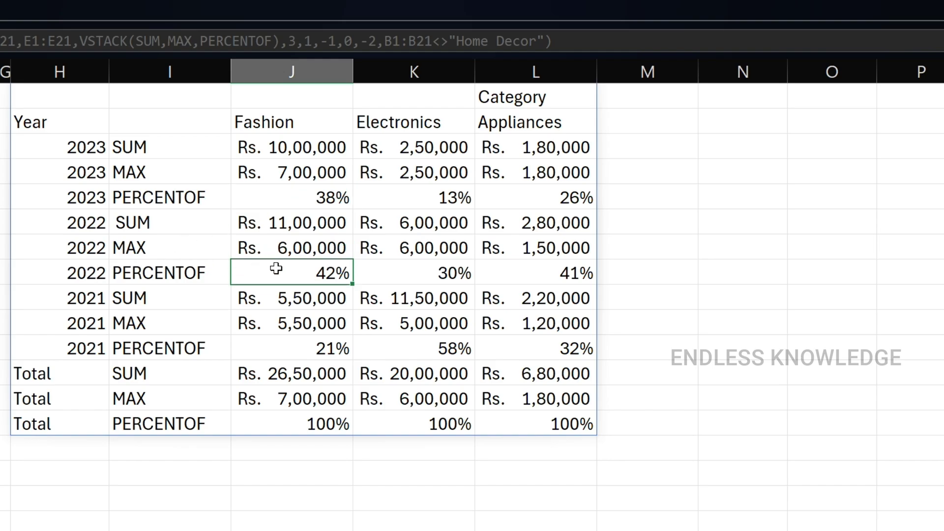
left_click(304, 350)
left_click(310, 426)
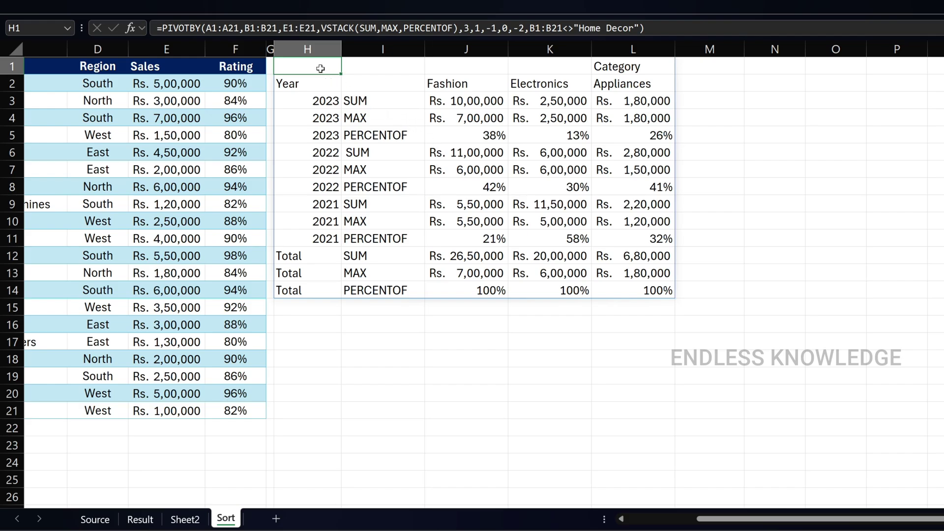
Enter 5 in cell J6 inside the spilled PIVOTBY results, and clear it to restore the output
mouse_move(321, 68)
left_mouse_down()
mouse_move(423, 64)
mouse_move(605, 152)
mouse_move(634, 291)
left_mouse_up()
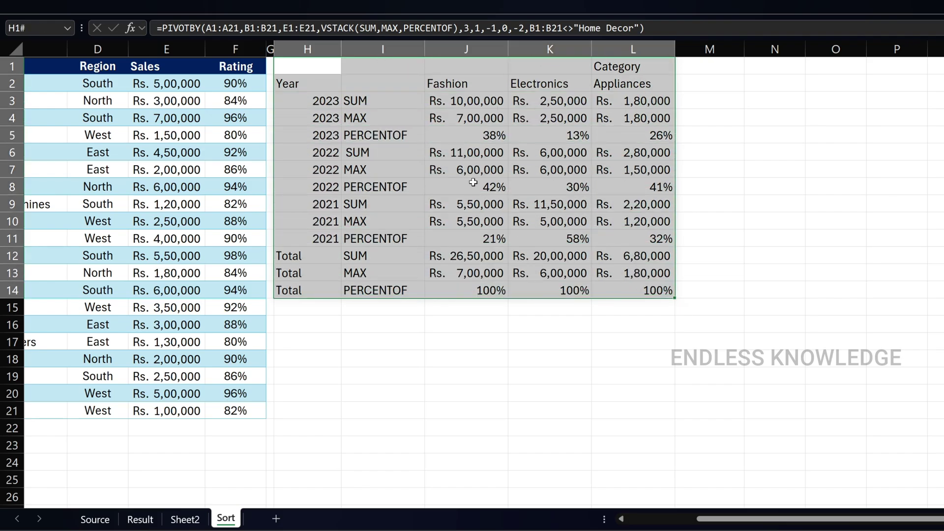
left_click(476, 154)
type("5")
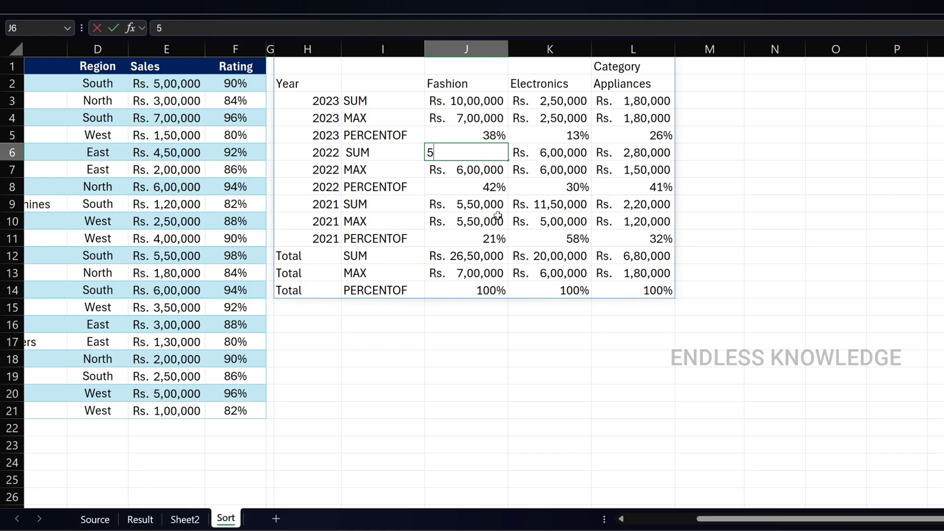
key("Return")
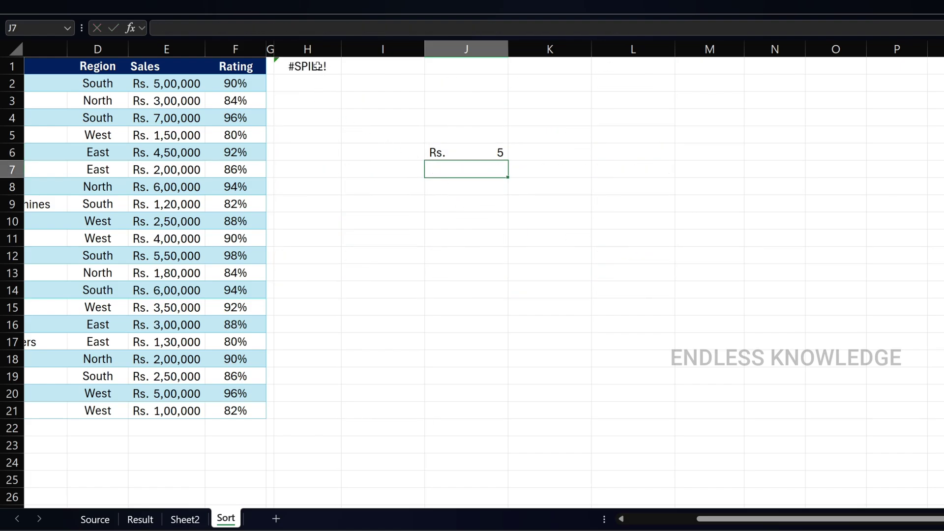
left_click(441, 155)
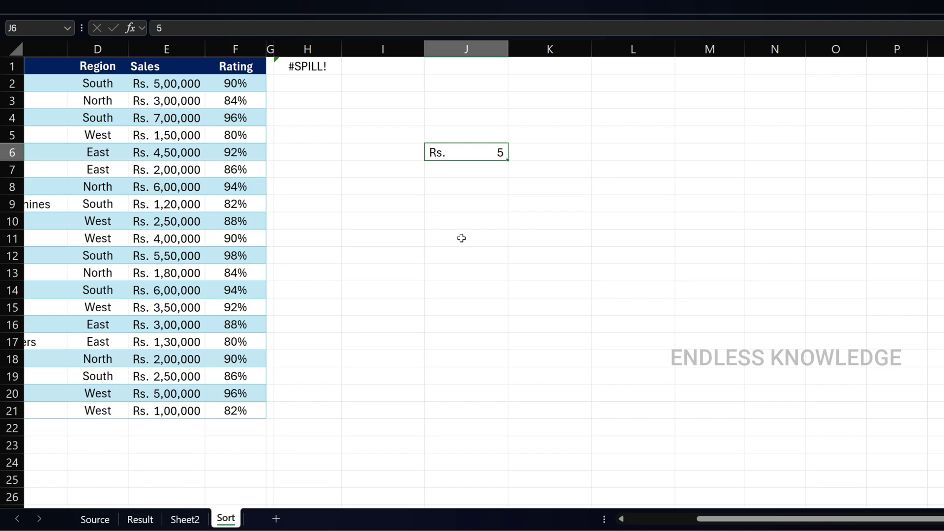
key("Delete")
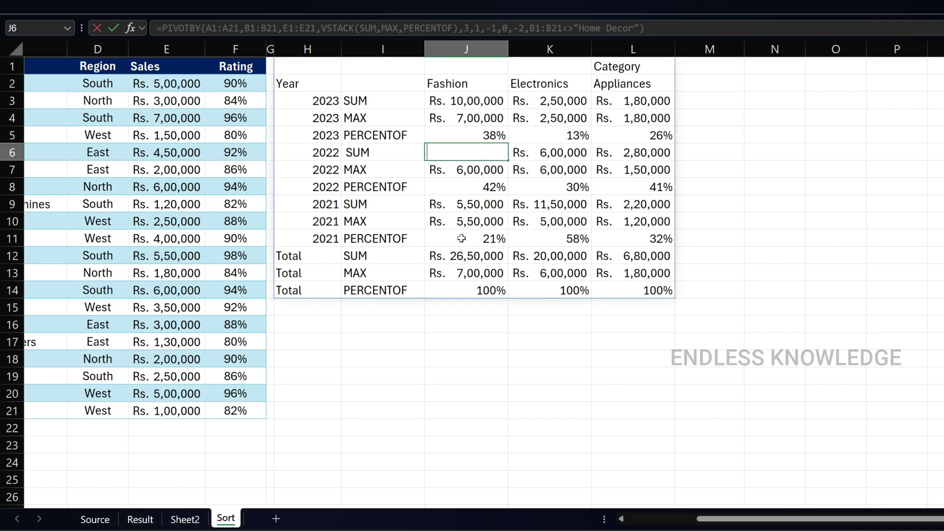
Commit a blank entry in cell J6 of the PIVOTBY spill range, and delete the cell's content to restore the output
key("Return")
key("Up")
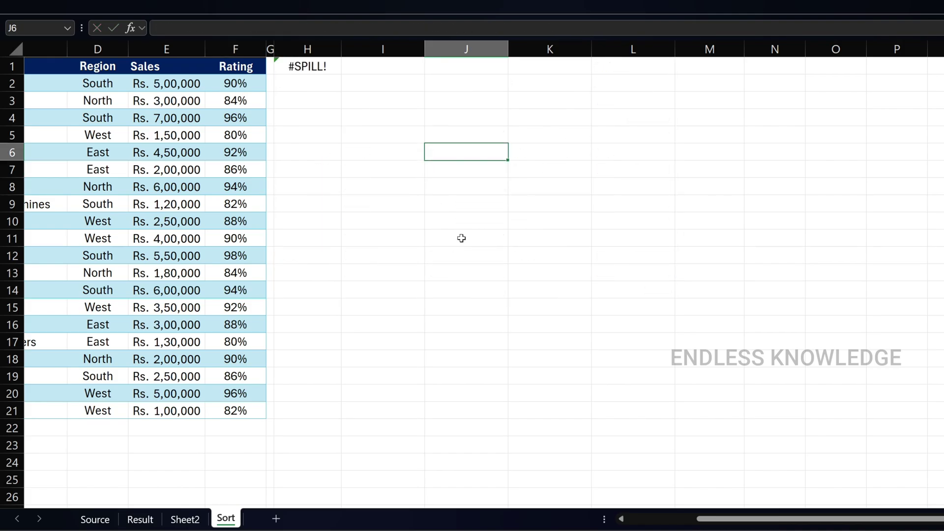
key("Delete")
scroll(606, 269, "left", 3)
key("Left")
key("Left")
key("Up")
key("Up")
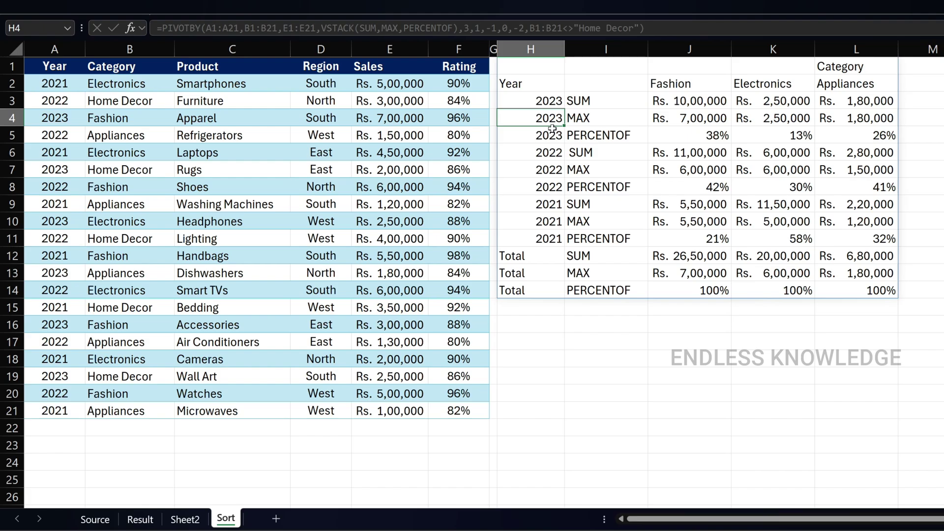
View the Microsoft 365 Insider and update options in the account settings, and return to the worksheet at cell H15
left_click(20, 7)
left_click(20, 45)
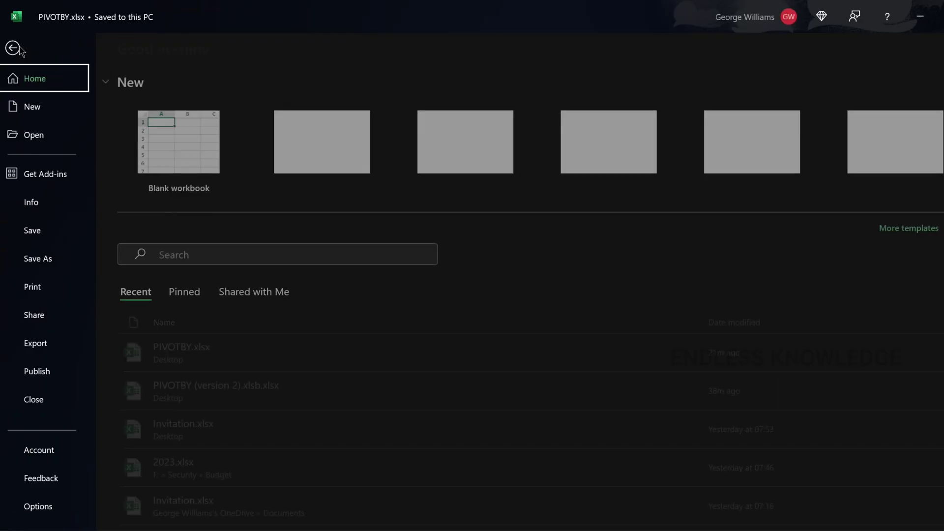
left_click(70, 456)
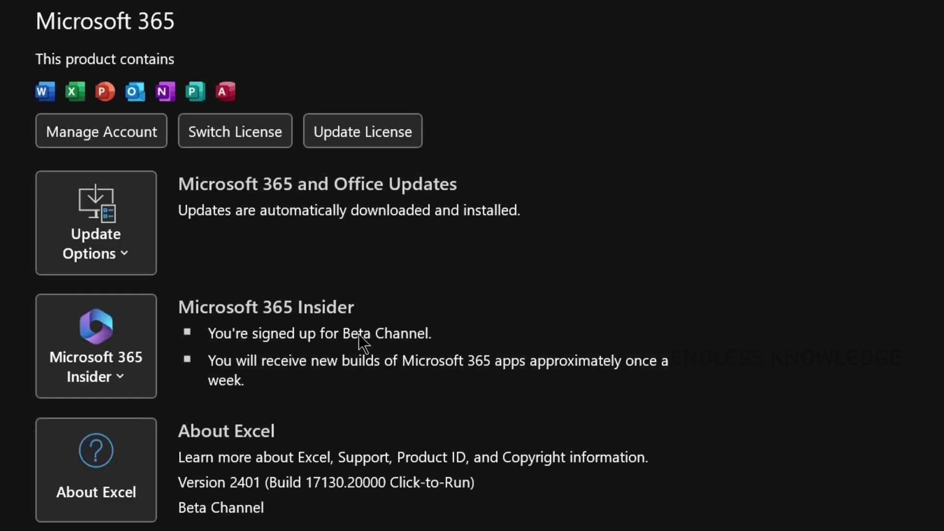
left_click(130, 364)
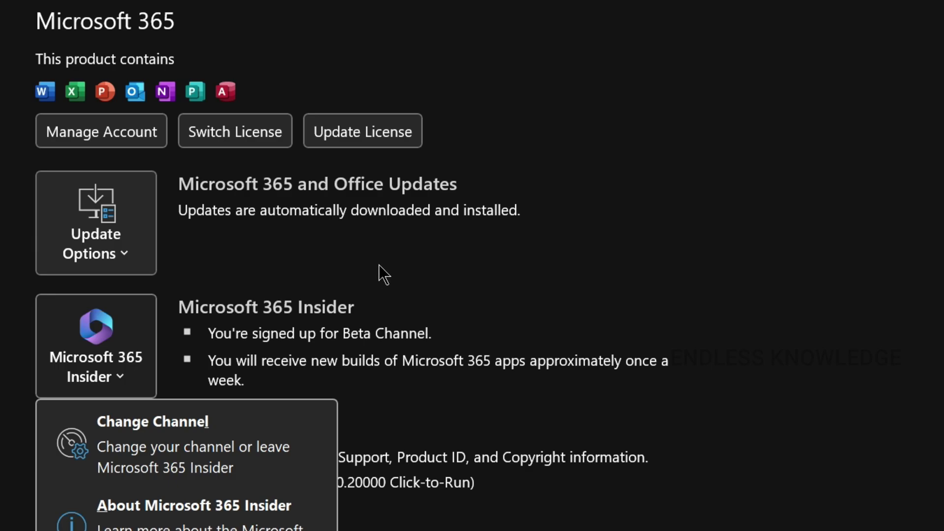
left_click(131, 258)
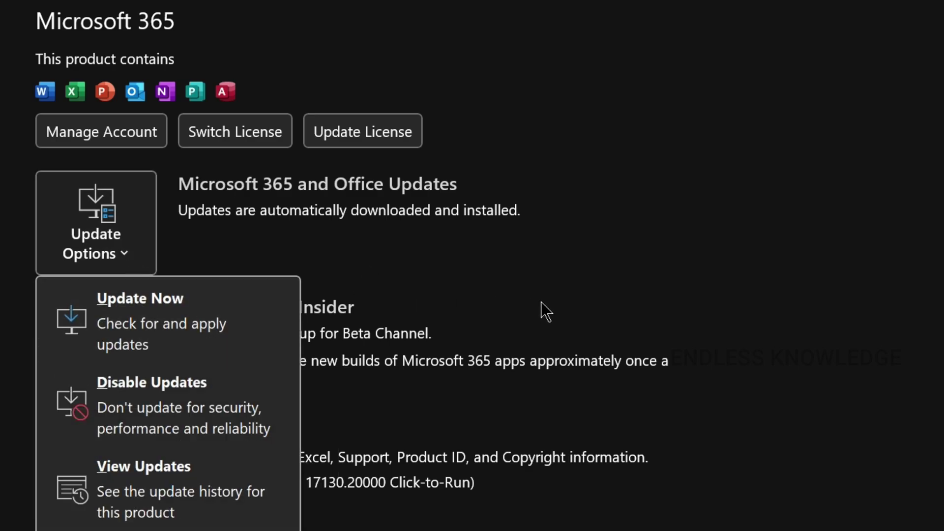
left_click(639, 315)
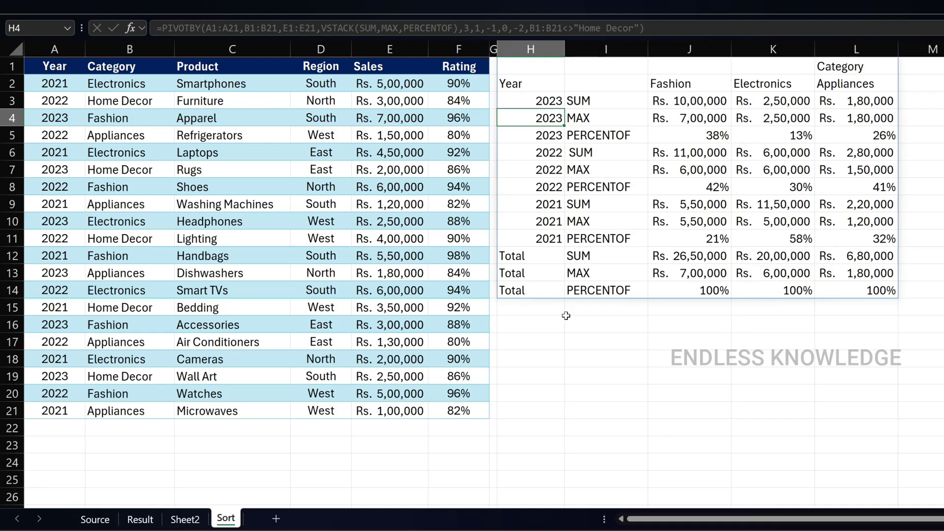
left_click(558, 310)
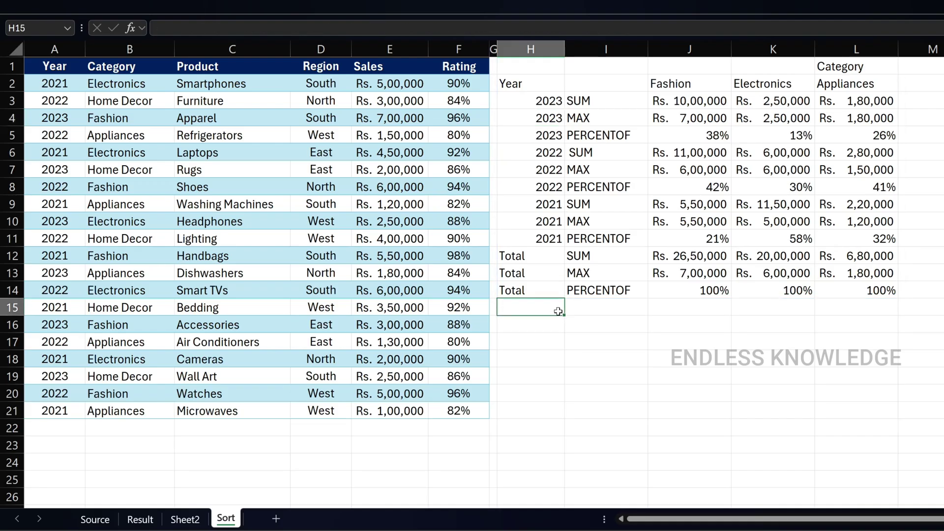